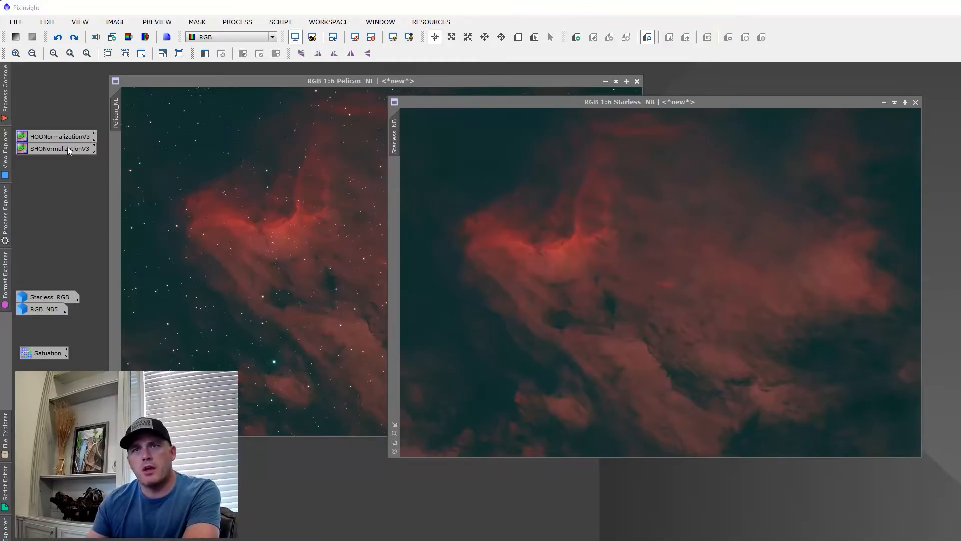
Apply the HOONormalizationV3 process icon to the Starless_NB image
left_click(39, 138)
left_click_drag(39, 141, 574, 247)
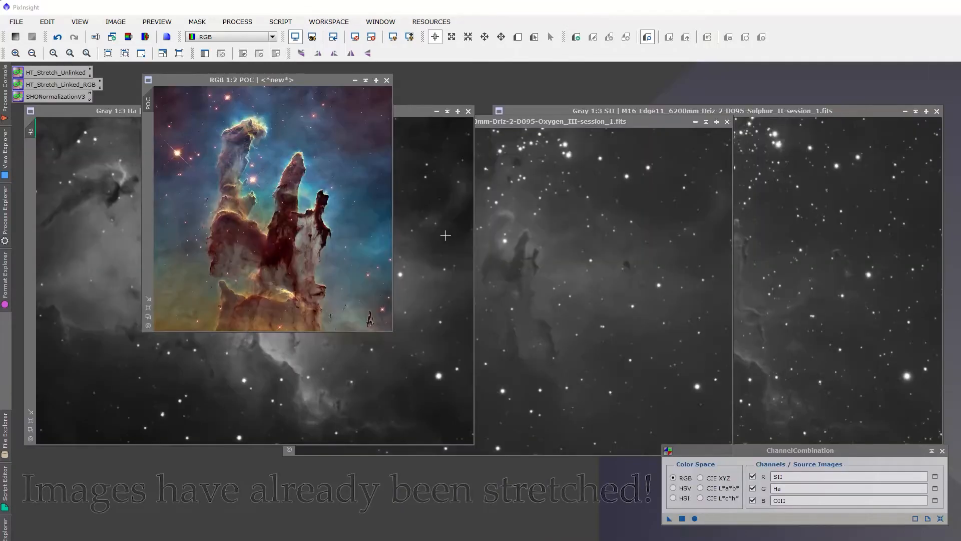
Brighten the OIII image with CurvesTransformation, using an S-shaped RGB/K curve that lifts the midtones and darkens the shadows, checked in a real-time preview
left_click(40, 149)
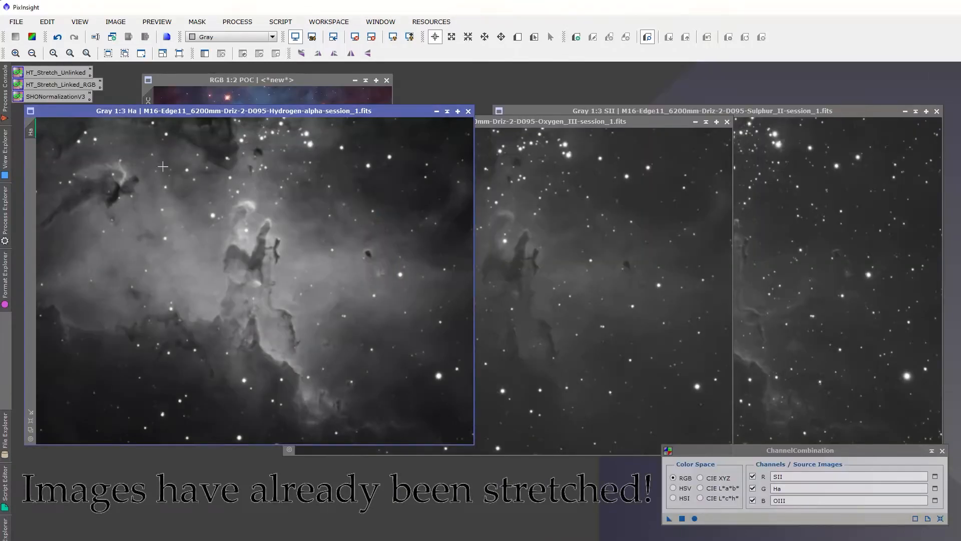
left_click(580, 180)
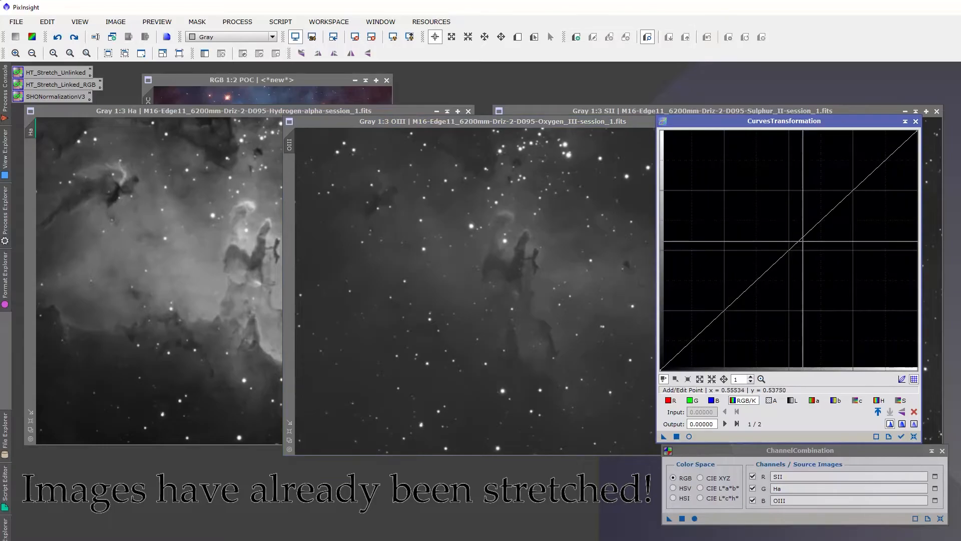
left_click_drag(801, 239, 783, 229)
left_click(689, 437)
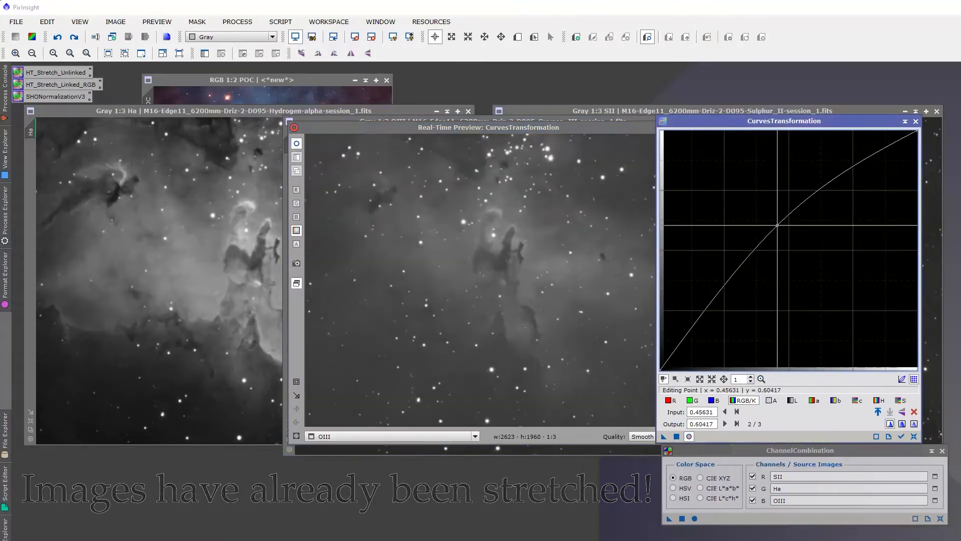
left_click(705, 314)
left_click_drag(706, 314, 712, 320)
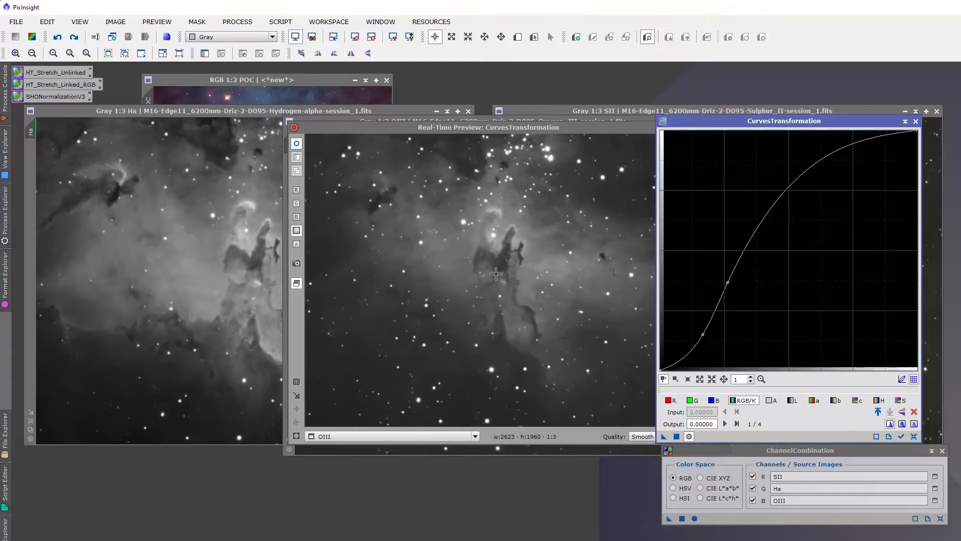
left_click(676, 436)
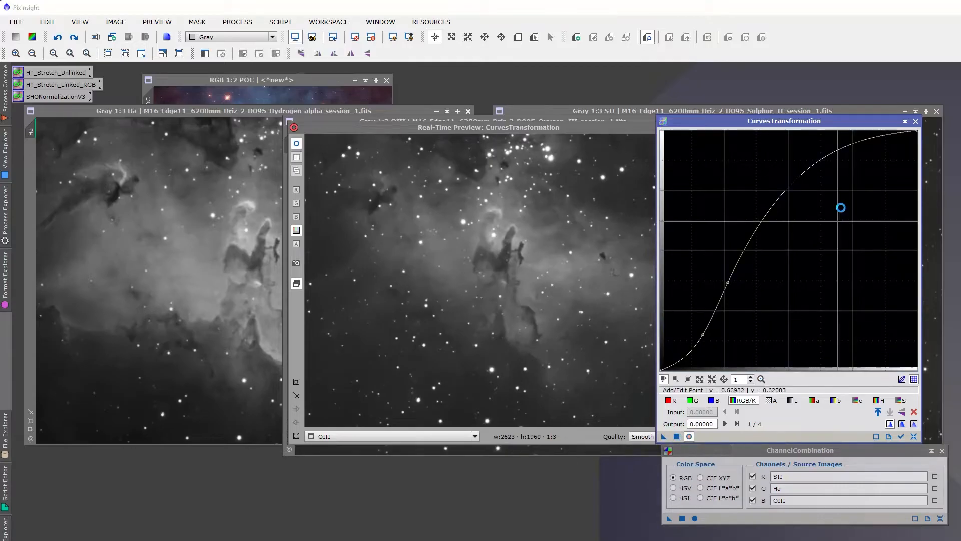
Apply the same S-shaped curve to the SII image, and close CurvesTransformation and its real-time preview
left_click_drag(635, 127, 523, 146)
left_click(580, 146)
left_click_drag(575, 110, 366, 121)
left_click(688, 436)
left_click_drag(727, 281, 727, 282)
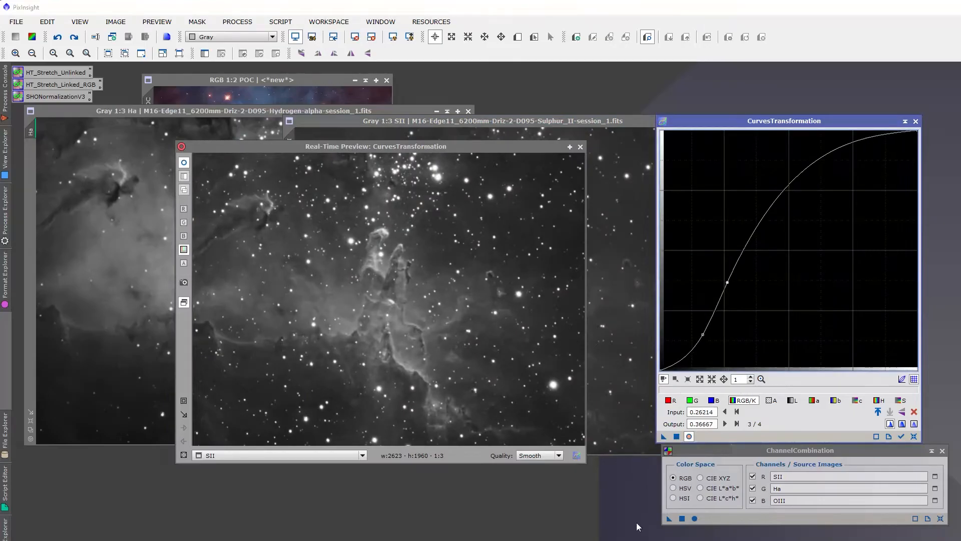
left_click(915, 121)
left_click(580, 146)
left_click_drag(544, 121, 761, 121)
Compare the Ha, OIII and SII images and combine them with ChannelCombination, using SII for red, Ha for green and OIII for blue
left_click(373, 246)
left_click(772, 250)
left_click(246, 252)
left_click(490, 226)
left_click(776, 301)
left_click_drag(750, 449, 729, 322)
left_click_drag(648, 391, 678, 393)
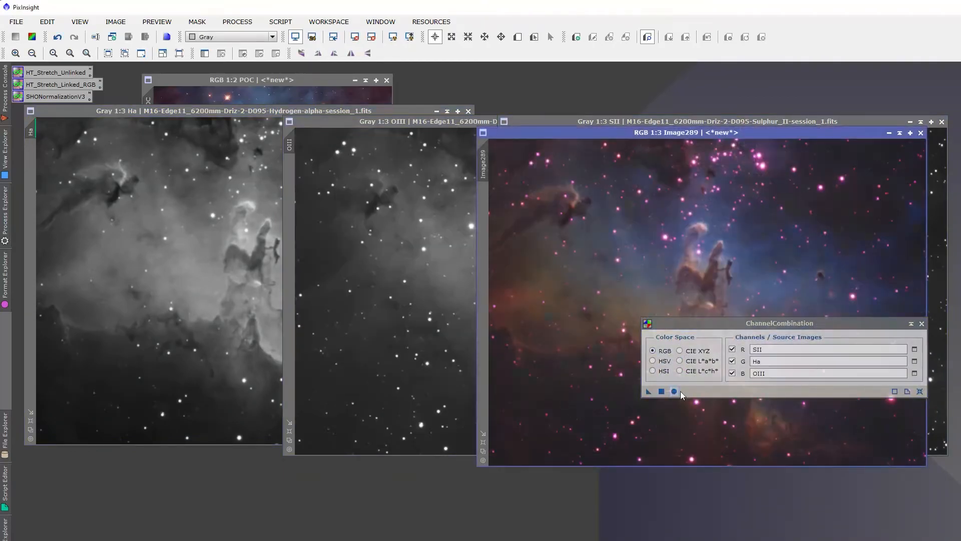
Place the new RGB combination beside the POC reference image and compare the colours of the pillars up close
left_click_drag(728, 321, 714, 431)
left_click_drag(603, 132, 538, 80)
left_click(300, 80)
left_click_drag(300, 80, 329, 80)
scroll(655, 214, "up", 2)
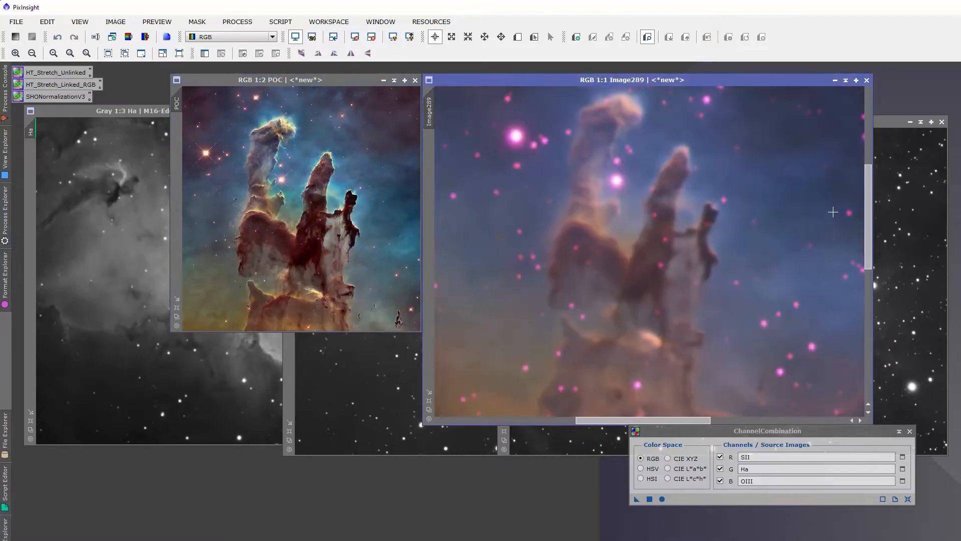
scroll(623, 202, "down", 1)
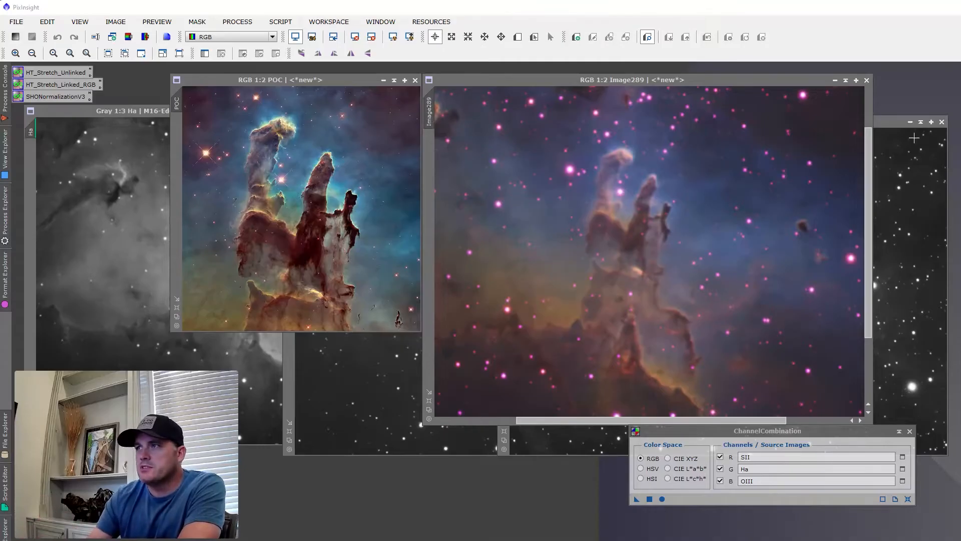
Discard the combined RGB image and undo the curve adjustments on the SII and OIII images
left_click(866, 80)
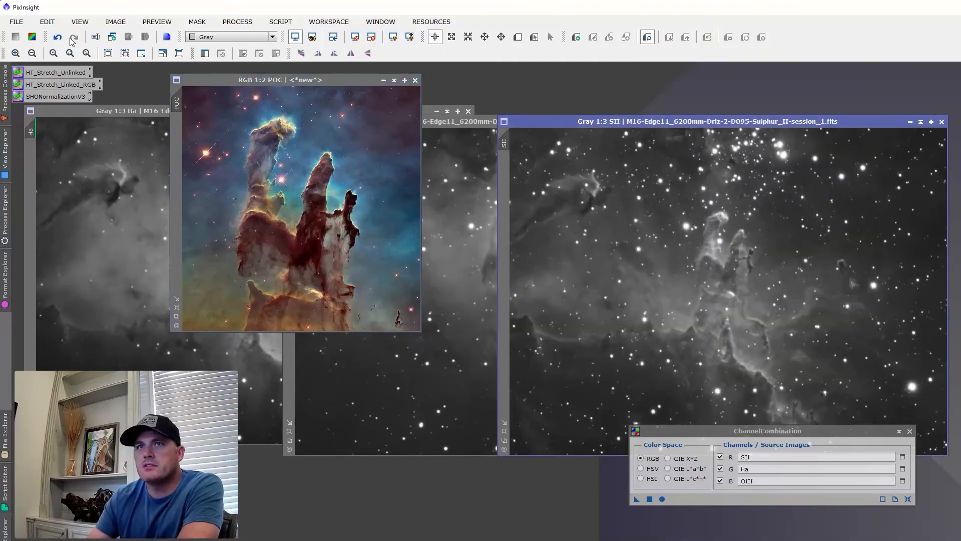
left_click(55, 34)
left_click(390, 389)
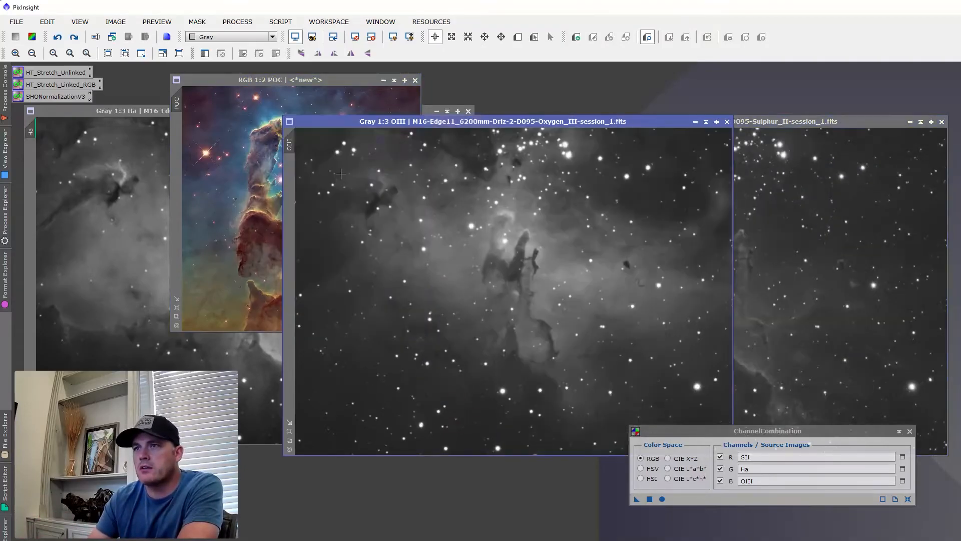
left_click(57, 37)
left_click(791, 251)
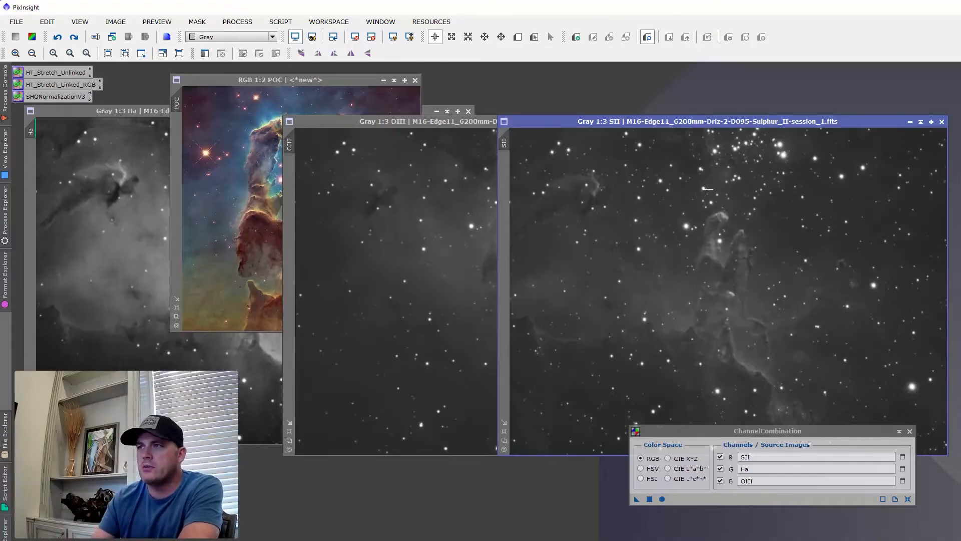
left_click_drag(794, 122, 791, 105)
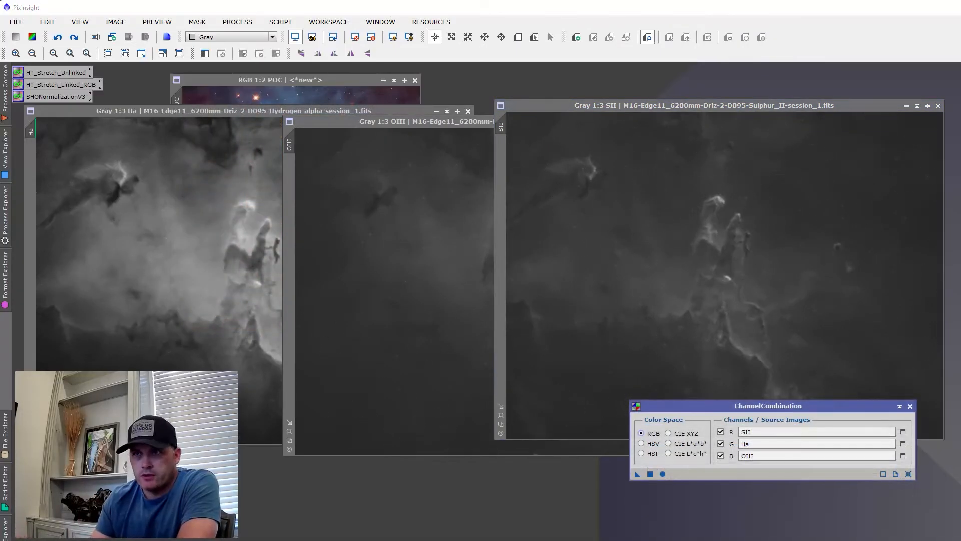
Combine the starless SII, Ha and OIII images into a new RGB image and apply the SHONormalizationV3 process icon to it
left_click(663, 474)
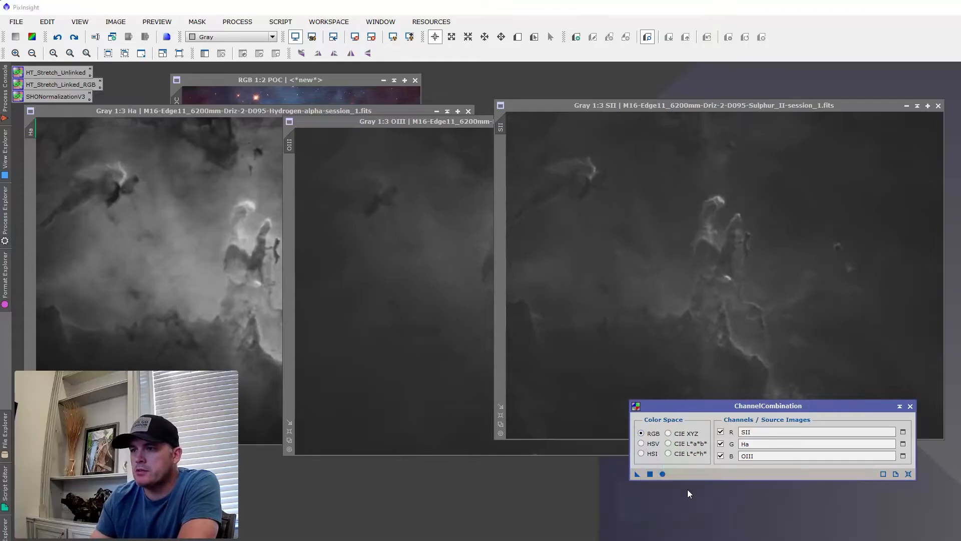
left_click_drag(779, 229, 690, 80)
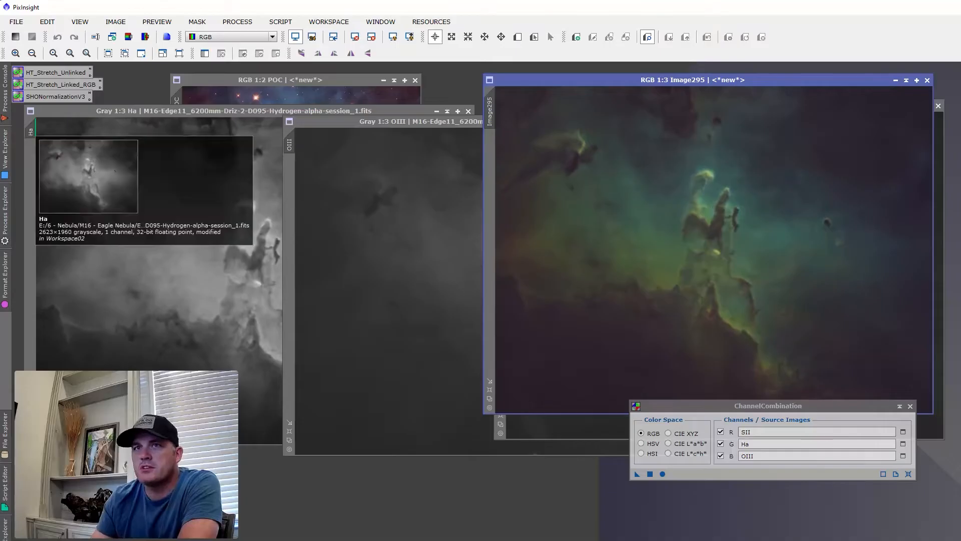
left_click_drag(42, 99, 654, 215)
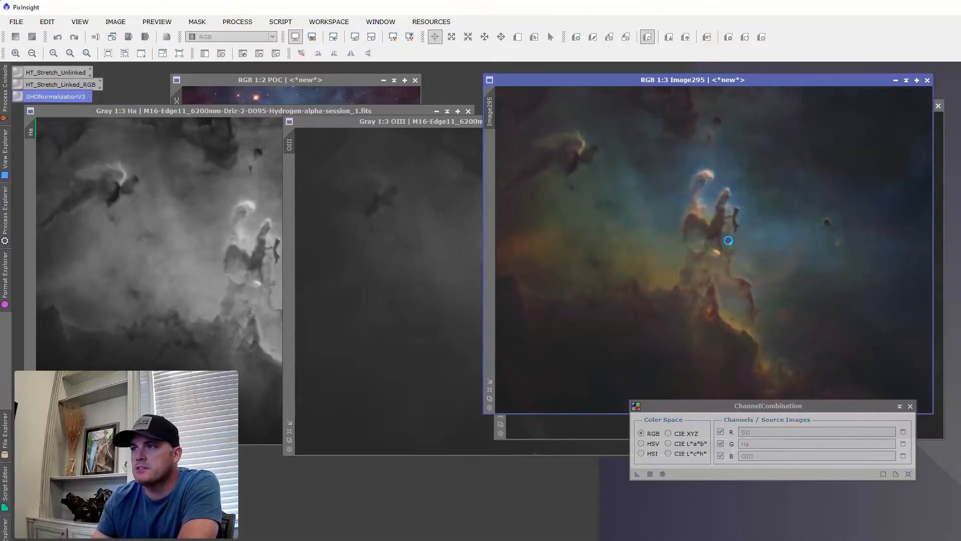
left_click_drag(761, 408, 770, 454)
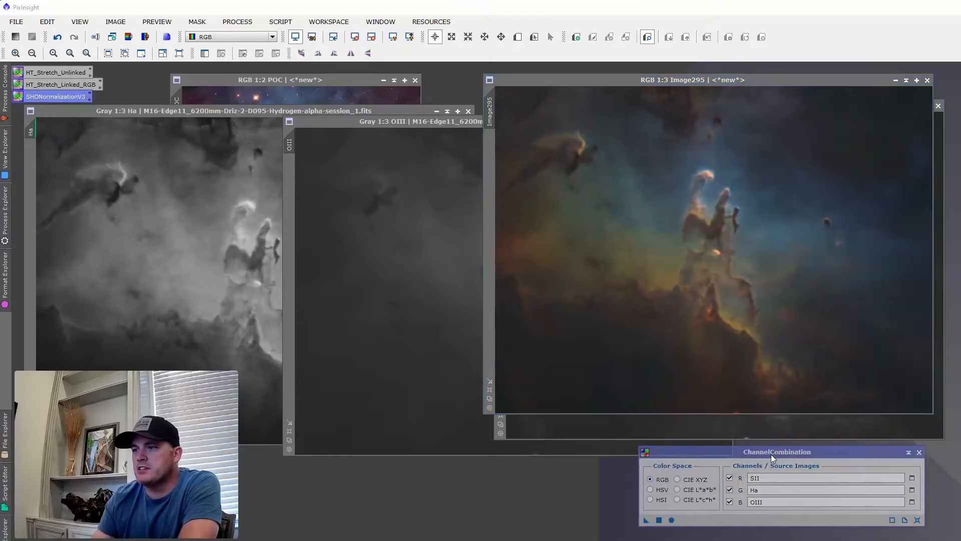
Compare the normalized RGB image with the OIII channel and the POC reference image
left_click(370, 238)
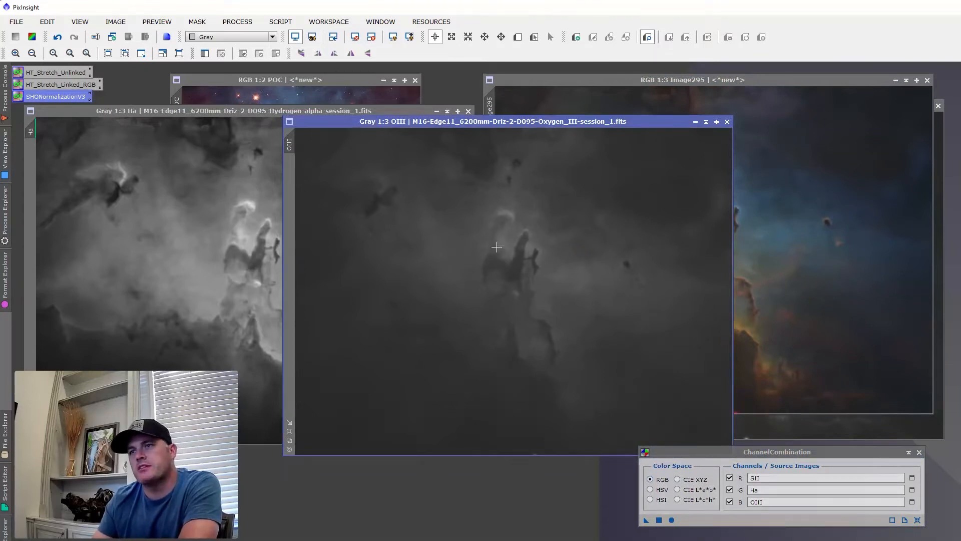
left_click(842, 213)
left_click(341, 81)
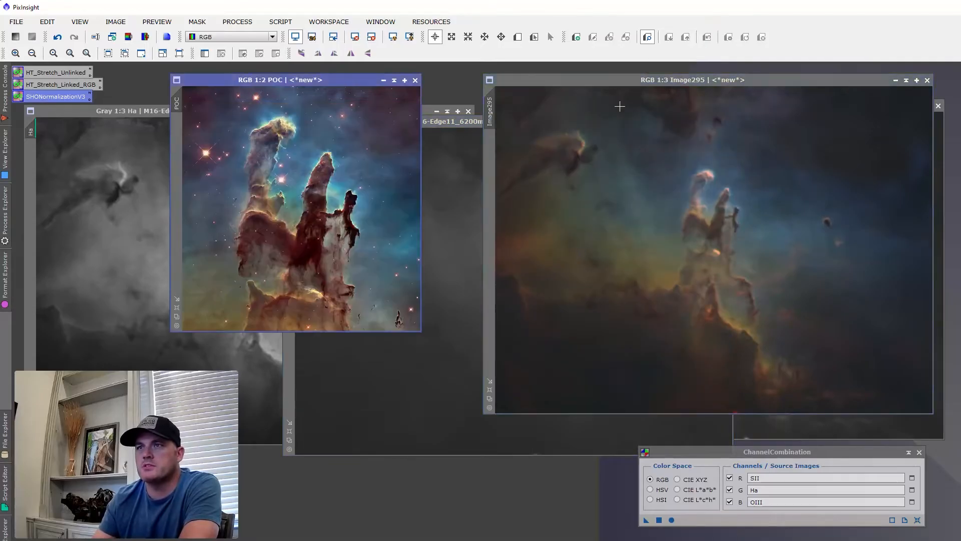
left_click_drag(618, 77, 557, 78)
scroll(626, 212, "up", 1)
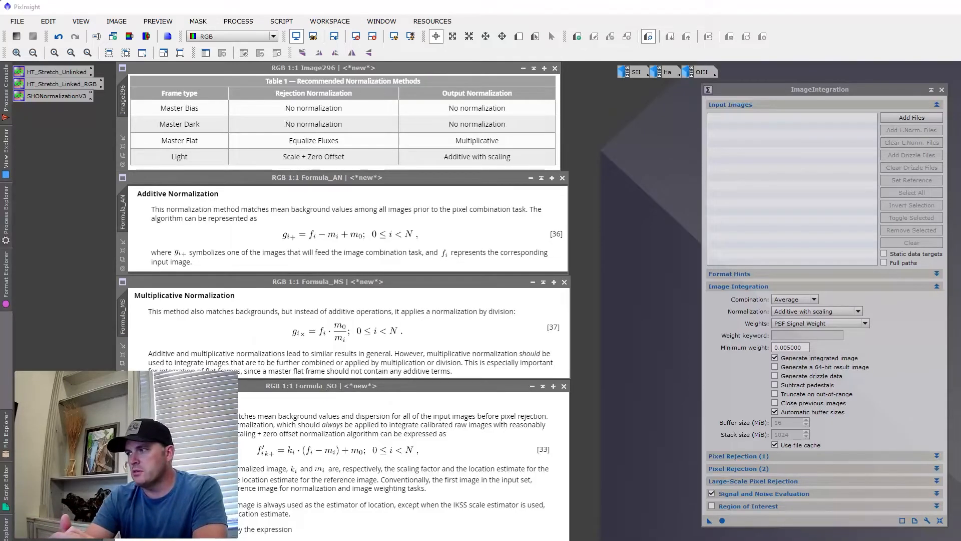
Review the output normalization options in ImageIntegration and choose Additive with scaling
left_click(514, 275)
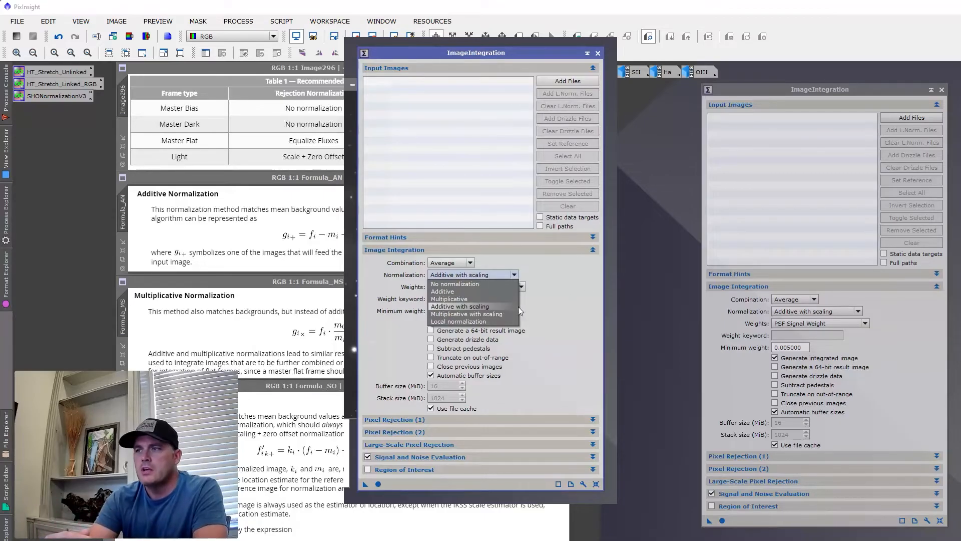
left_click(494, 307)
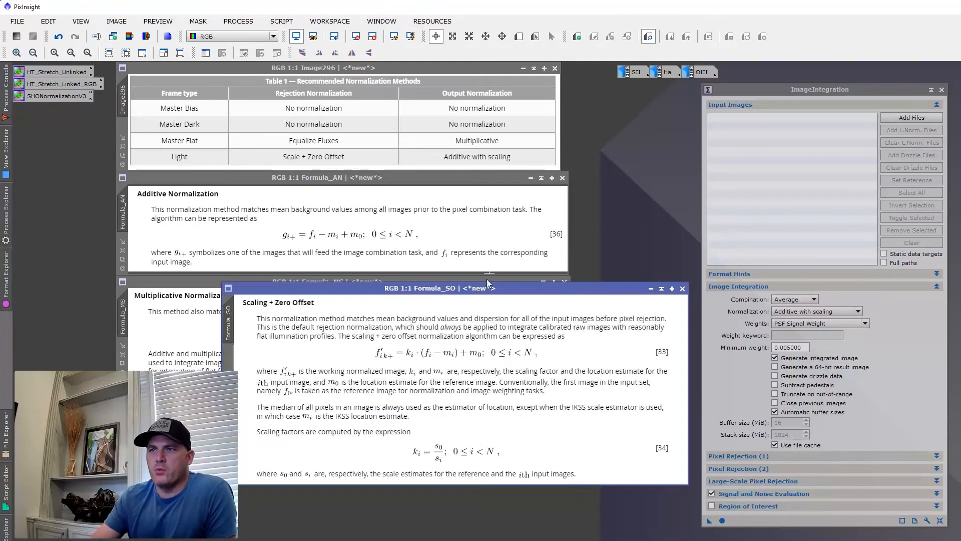
Reposition the Scaling + Zero Offset formula and restore the Ha and OIII images to relate them to it
left_click_drag(483, 291, 489, 330)
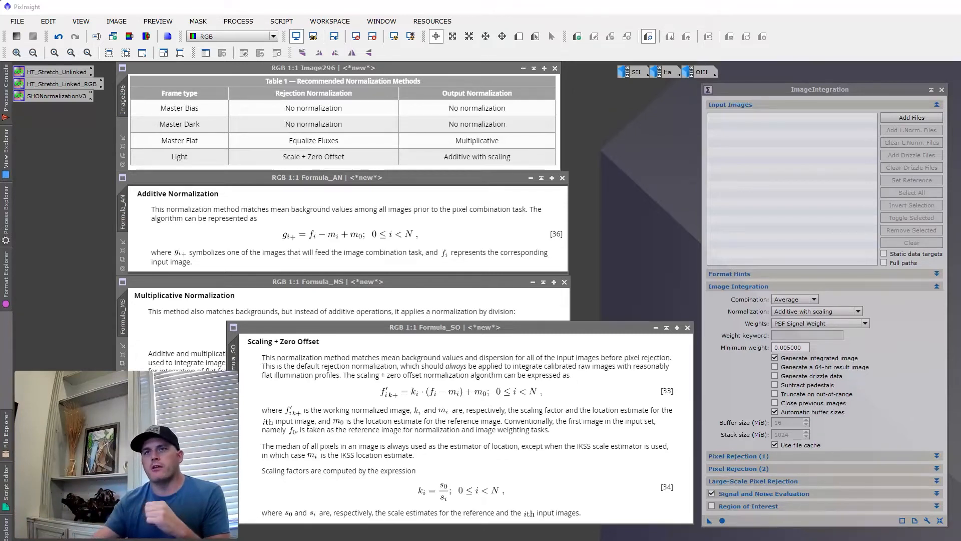
double_click(668, 72)
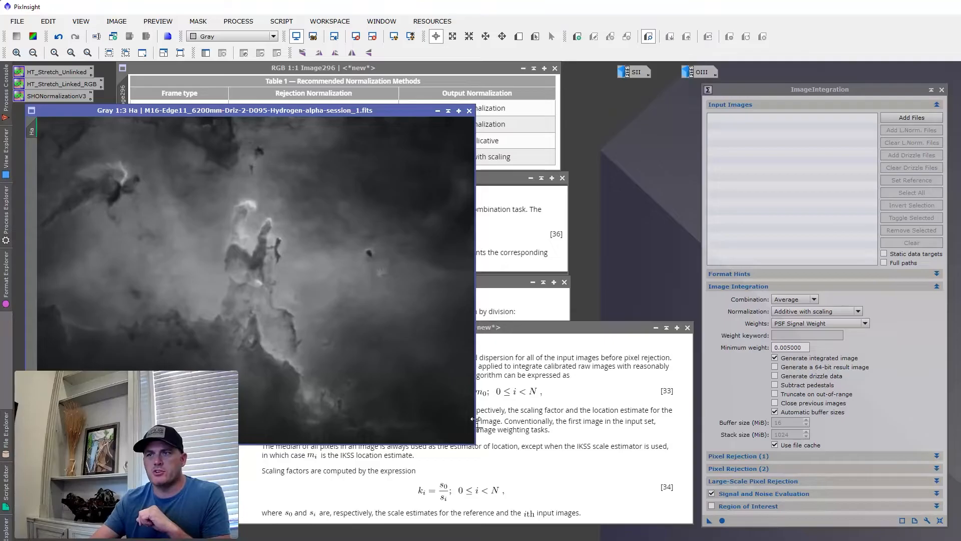
left_click(568, 391)
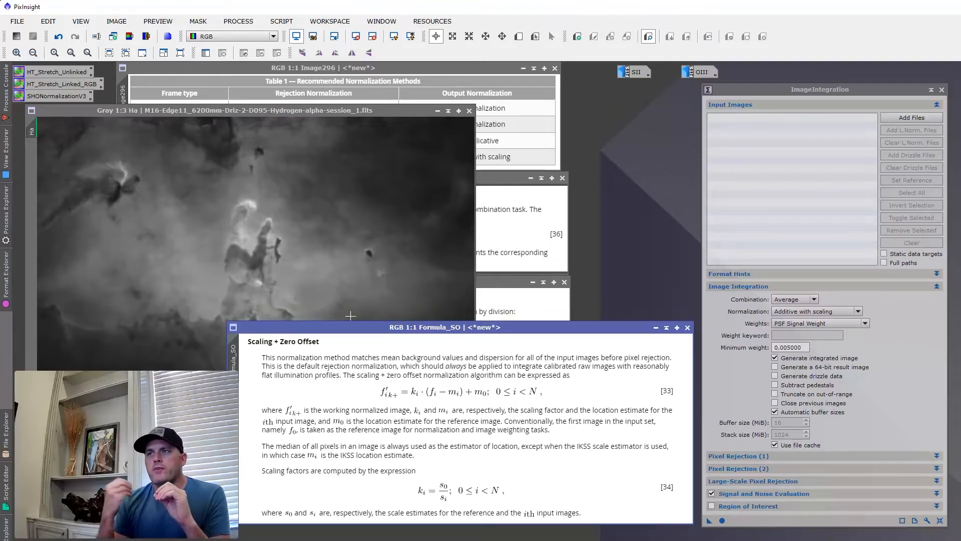
double_click(707, 73)
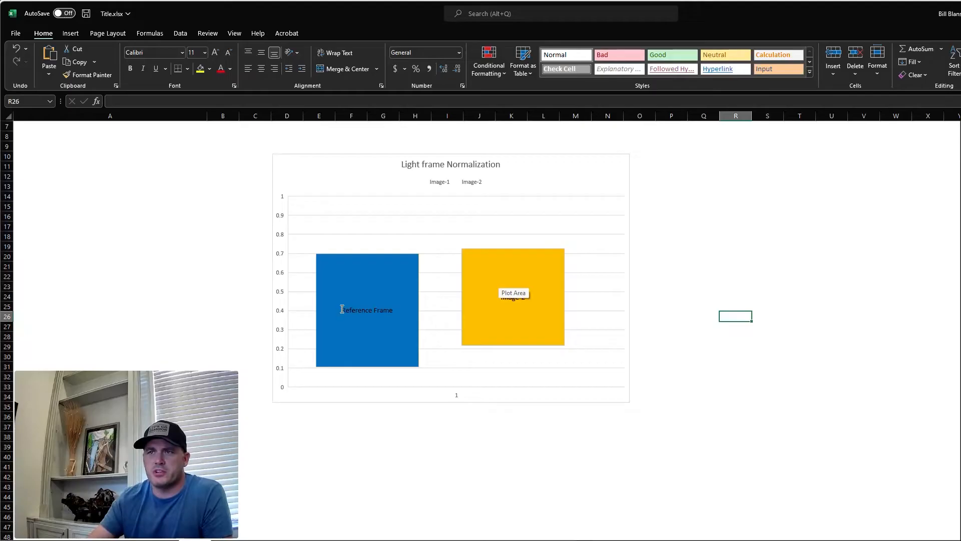
Relabel the blue box in the Light frame Normalization chart as Ha Frame
double_click(357, 310)
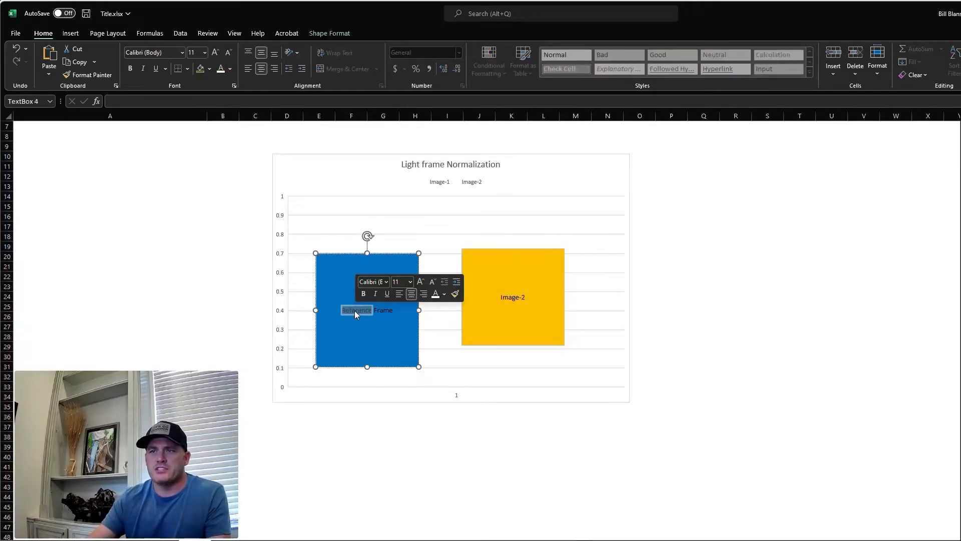
type("Ha")
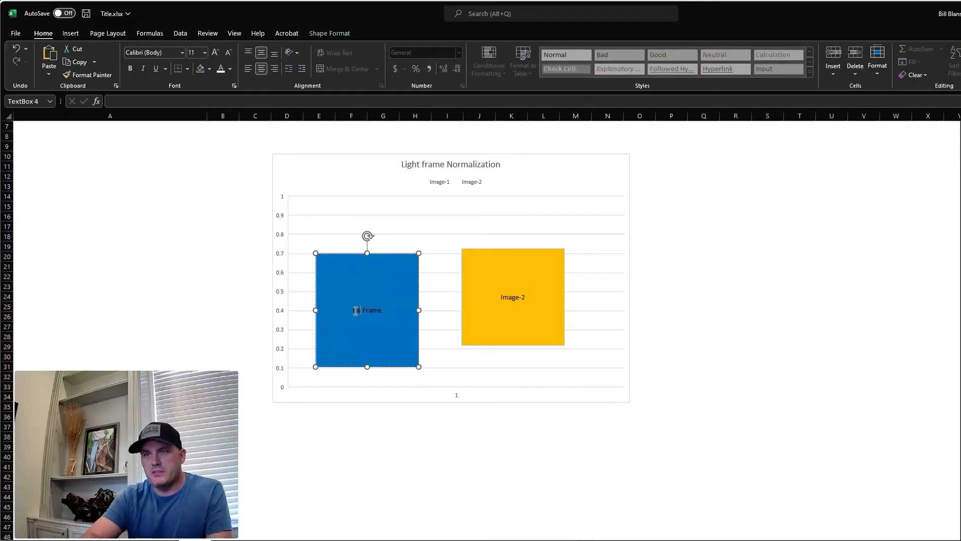
left_click(475, 398)
left_click_drag(475, 398, 473, 398)
Relabel the yellow box in the Light frame Normalization chart as OIII
left_click(511, 296)
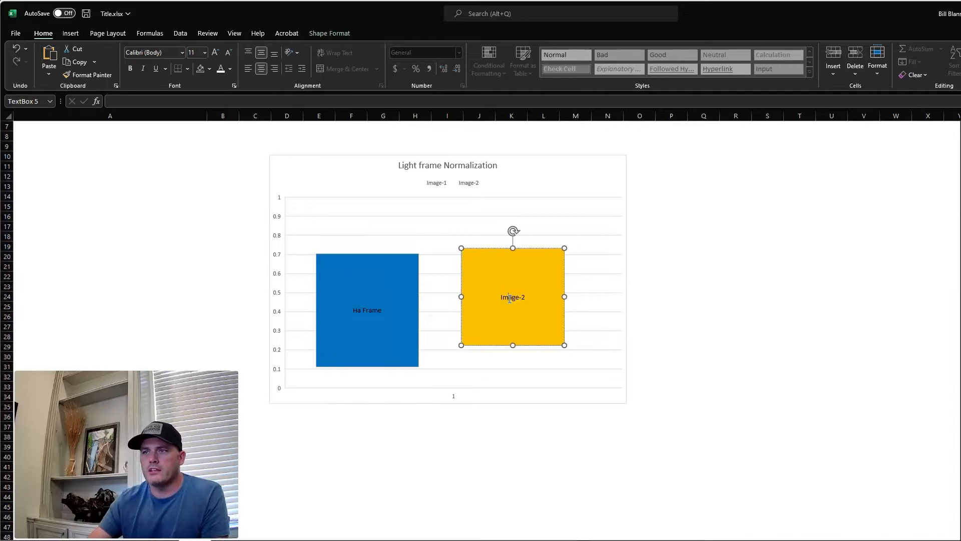
double_click(509, 298)
type("OIII")
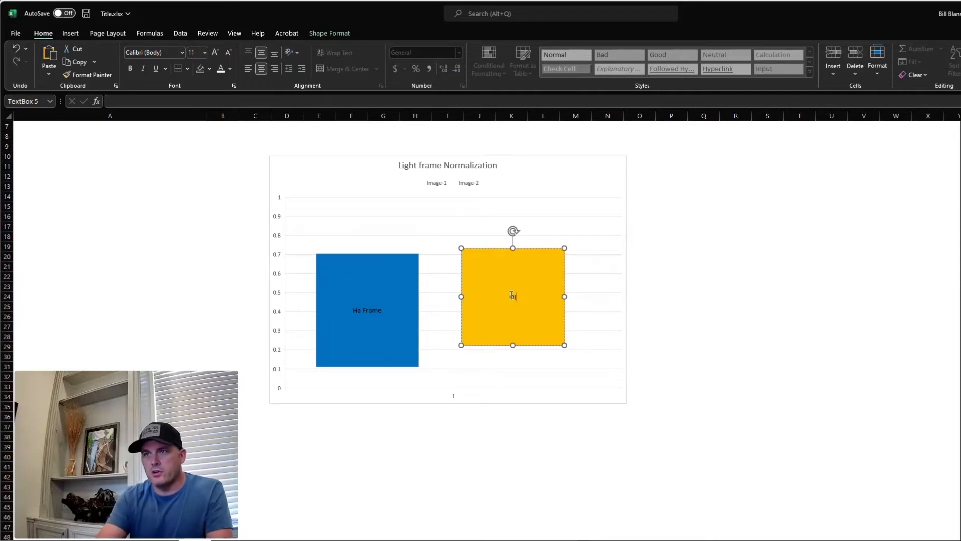
left_click(613, 310)
left_click(779, 296)
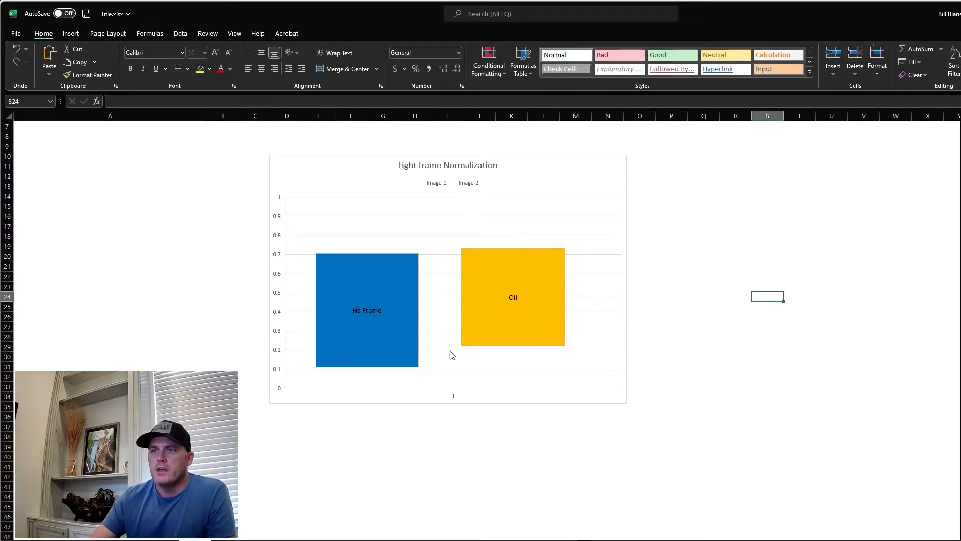
Stretch and align the yellow box to span about 0.1 to 0.7 like the Ha box, and switch back to PixInsight
left_click(511, 297)
left_click_drag(524, 248, 500, 253)
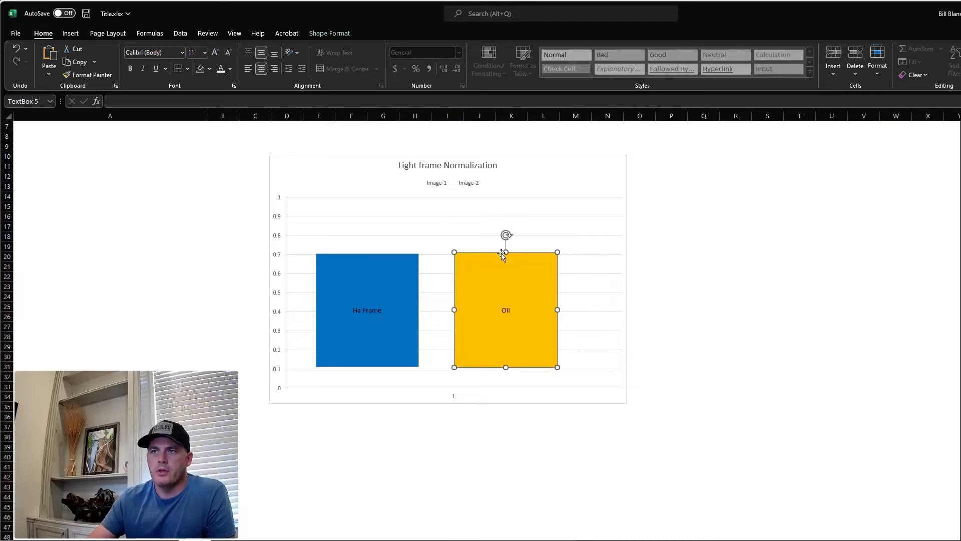
left_click(756, 296)
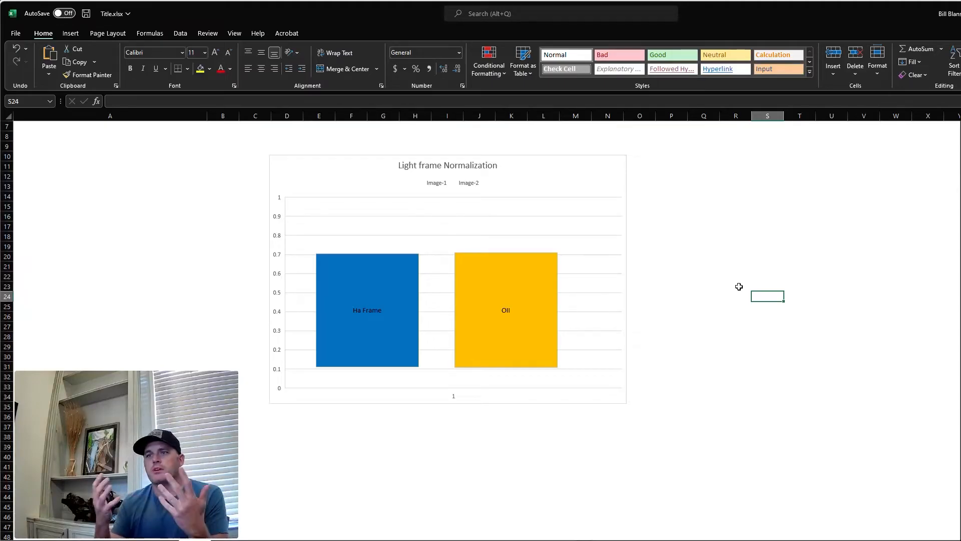
key("alt+Tab")
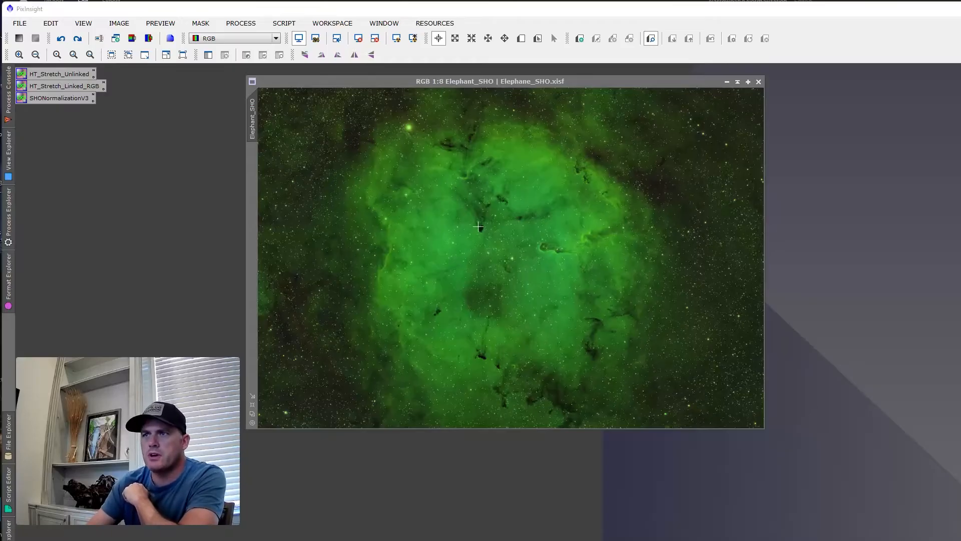
Redo the star removal on Elephant_SHO and place the ChannelCombination window with SII, Ha and OIII beside the image
left_click_drag(494, 78, 505, 74)
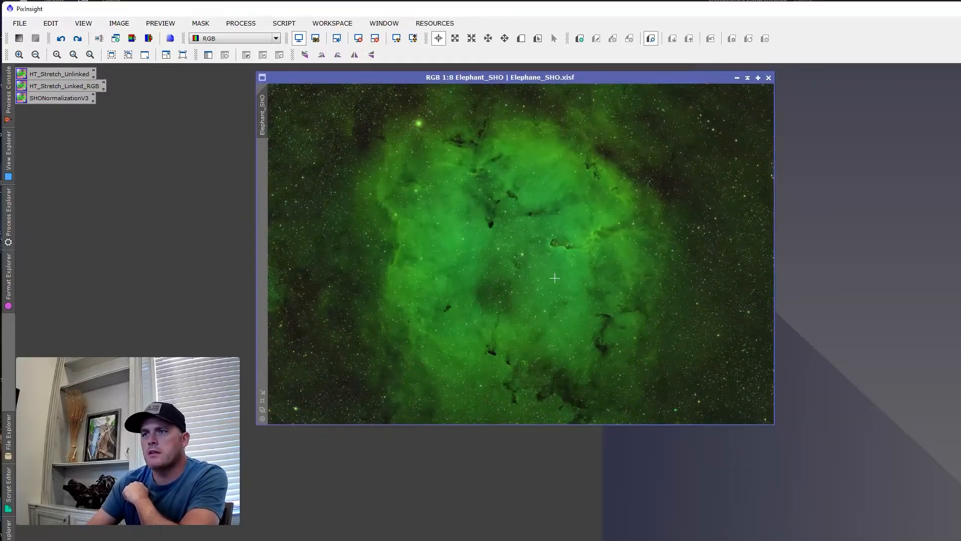
left_click(77, 38)
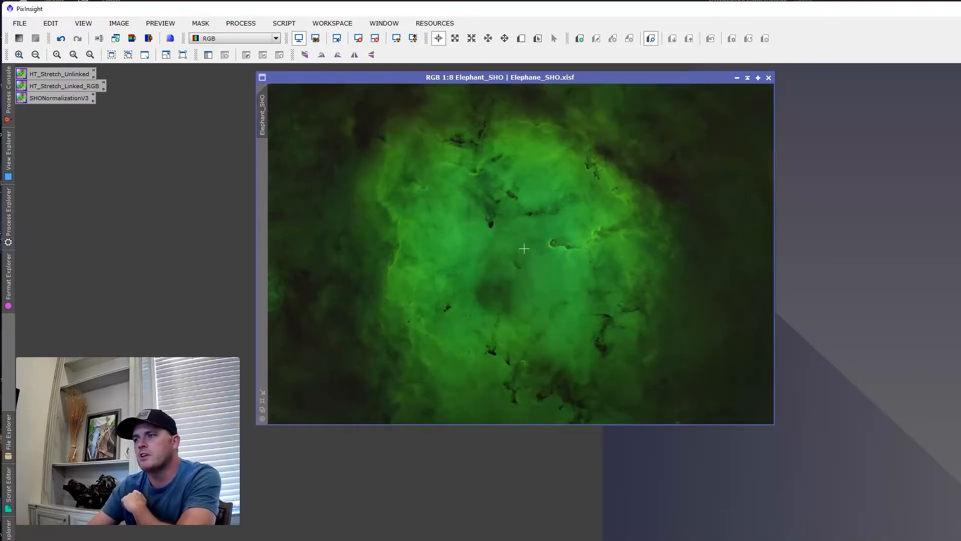
left_click_drag(960, 342, 716, 229)
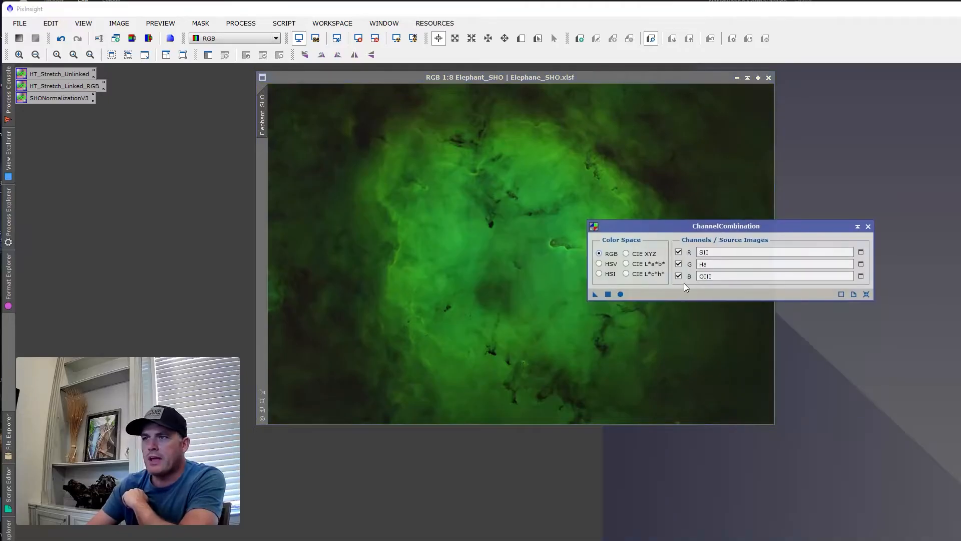
left_click_drag(715, 226, 769, 450)
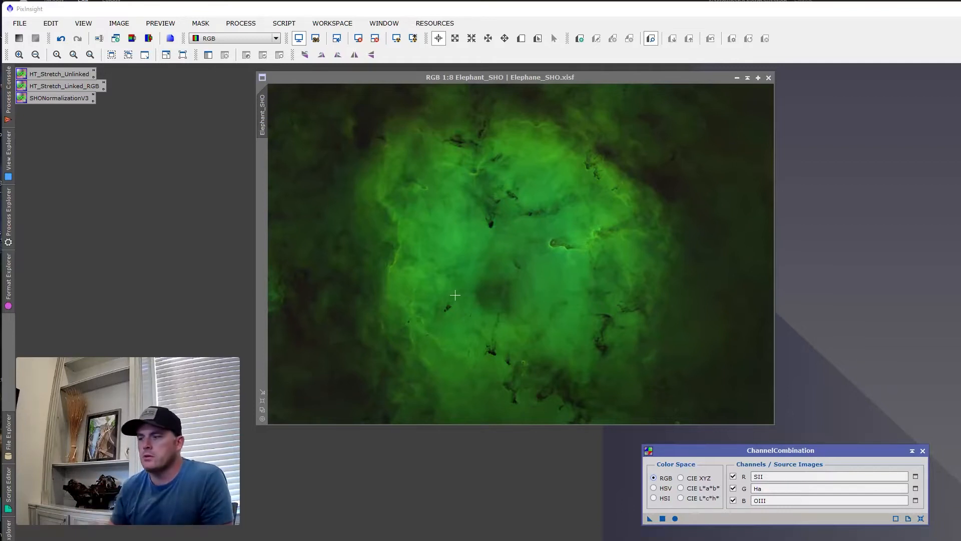
Extract the RGB channels of the unnormalized Elephant_SHO image and arrange the G, B and R images to compare their brightness
left_click(452, 246)
left_click(149, 39)
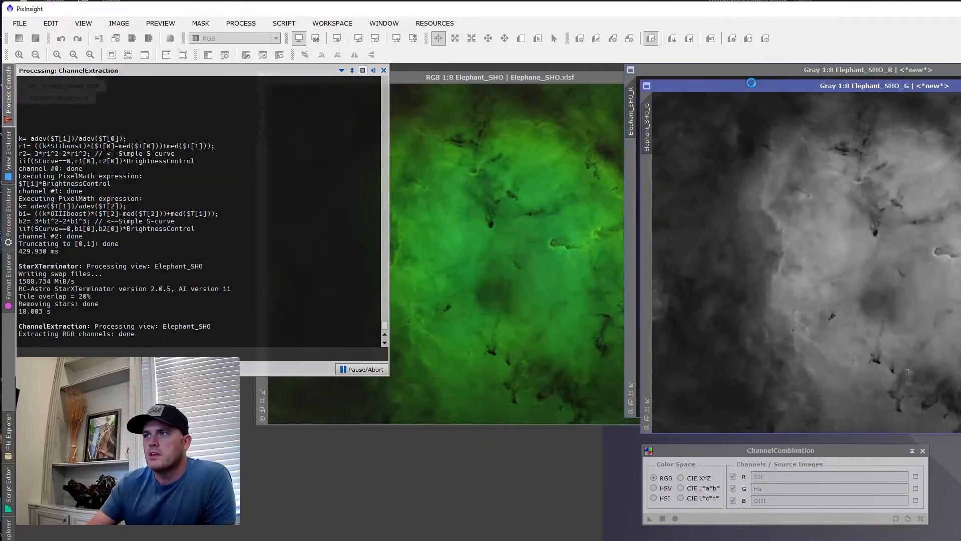
left_click_drag(756, 86, 240, 78)
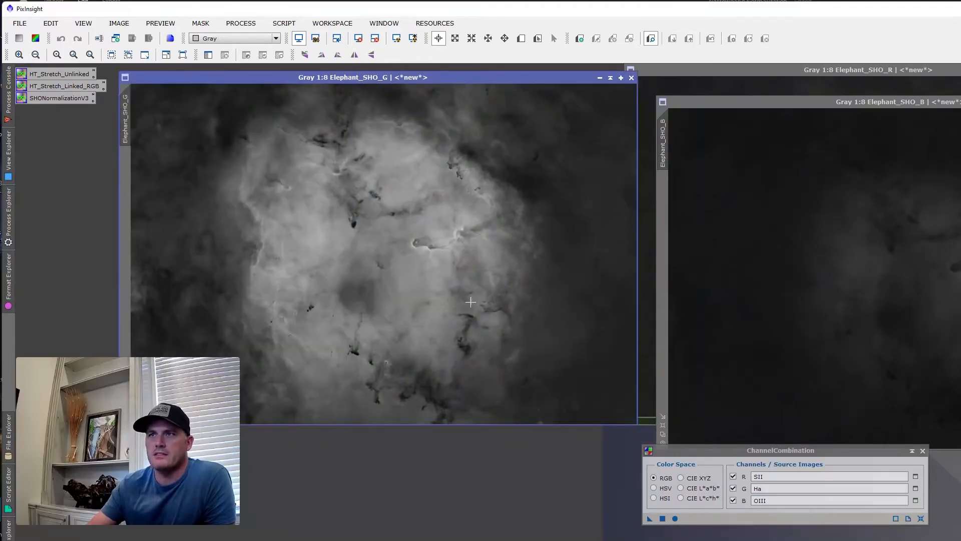
left_click_drag(753, 105, 343, 142)
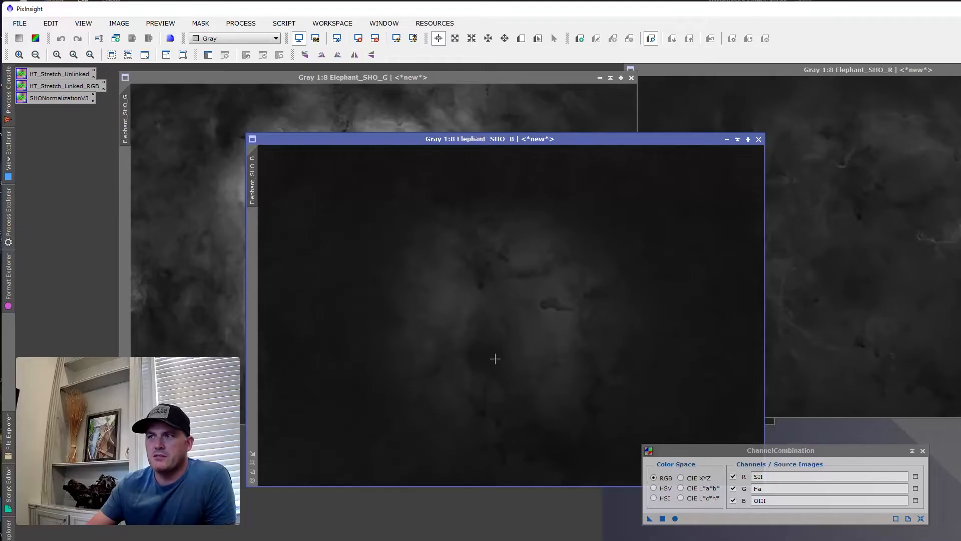
left_click_drag(810, 65, 437, 98)
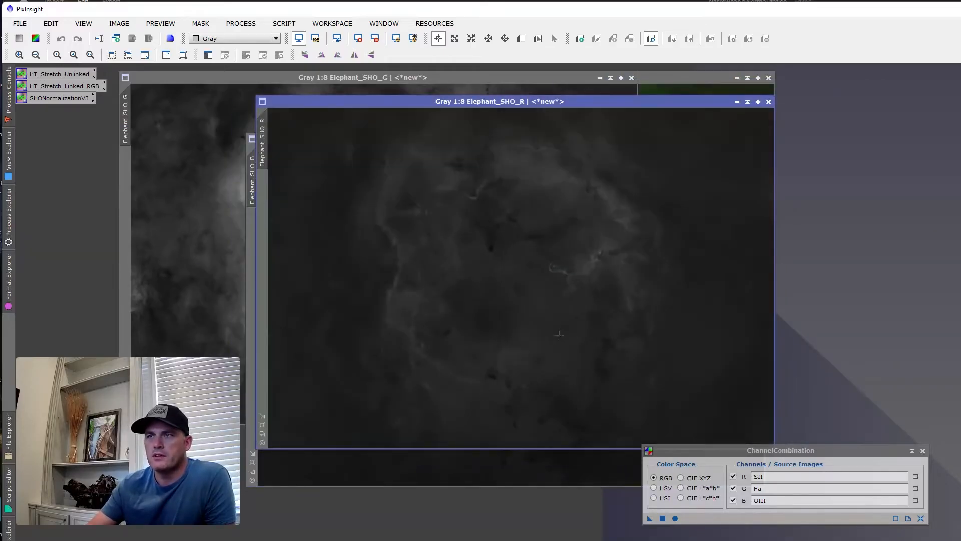
Close the three extracted channel images and apply the SHONormalizationV3 process to Elephant_SHO
left_click(769, 101)
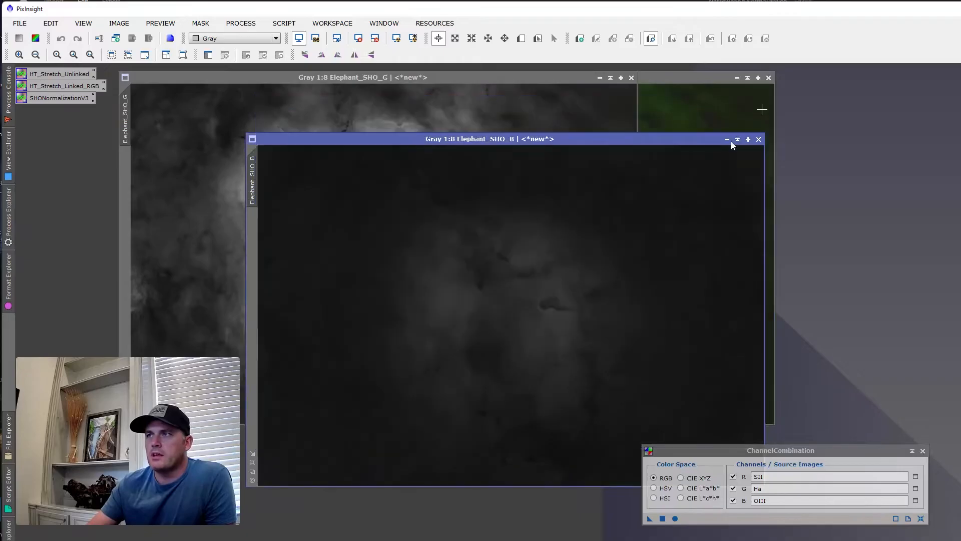
left_click(759, 140)
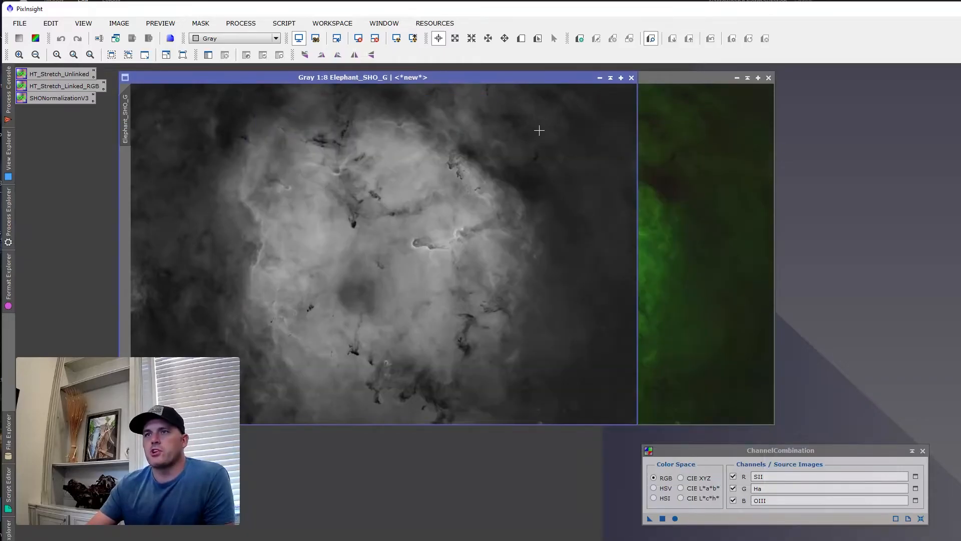
left_click(631, 77)
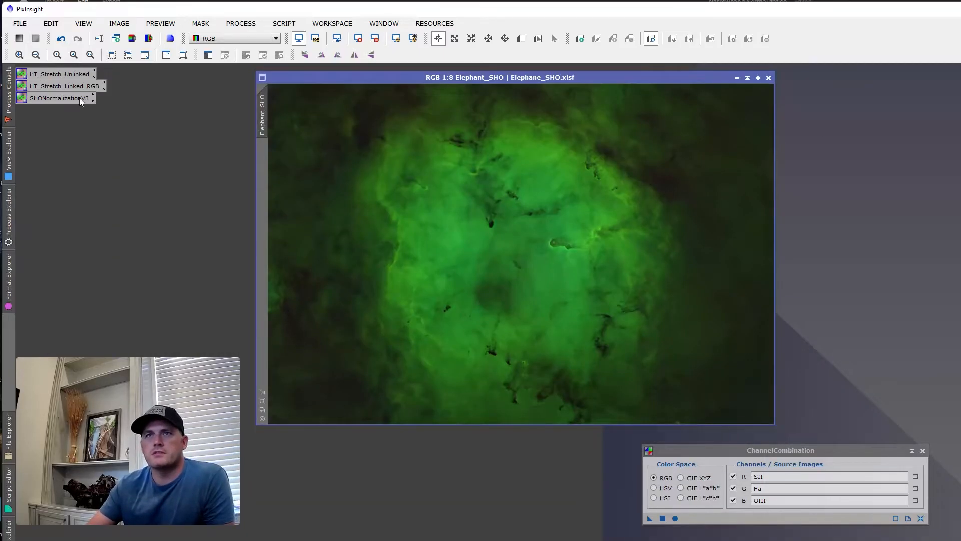
left_click_drag(60, 98, 407, 125)
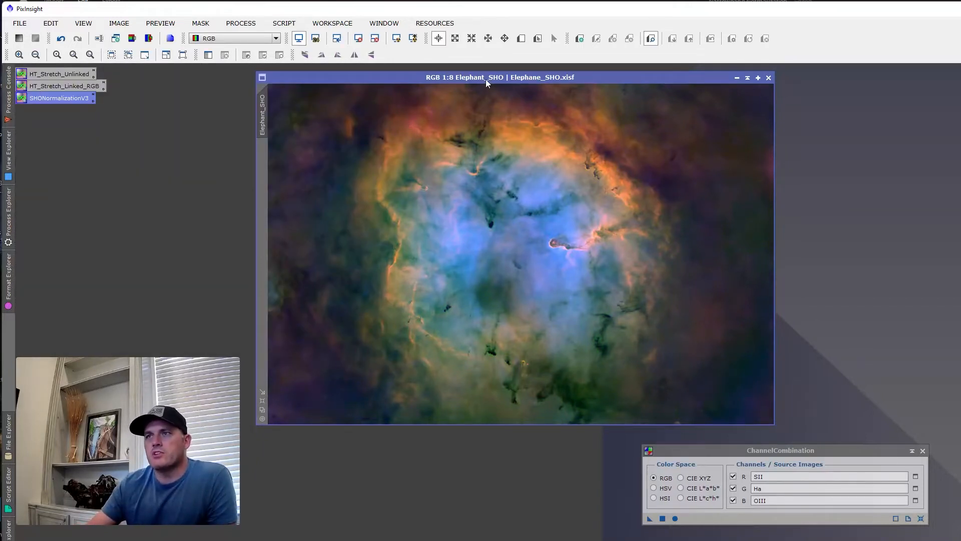
Extract the RGB channels of the normalized Elephant_SHO image and lay out the G, R and B images for comparison
left_click(148, 38)
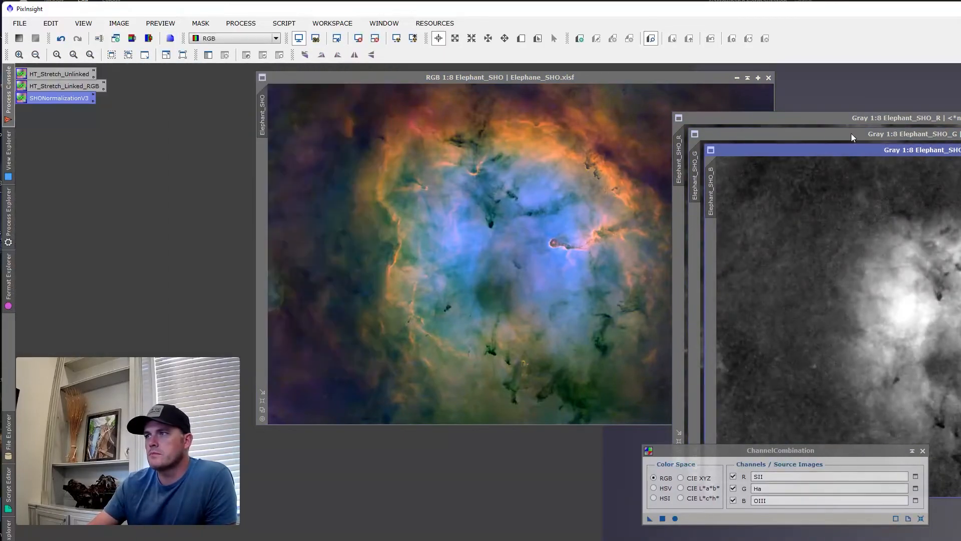
left_click_drag(846, 129, 212, 145)
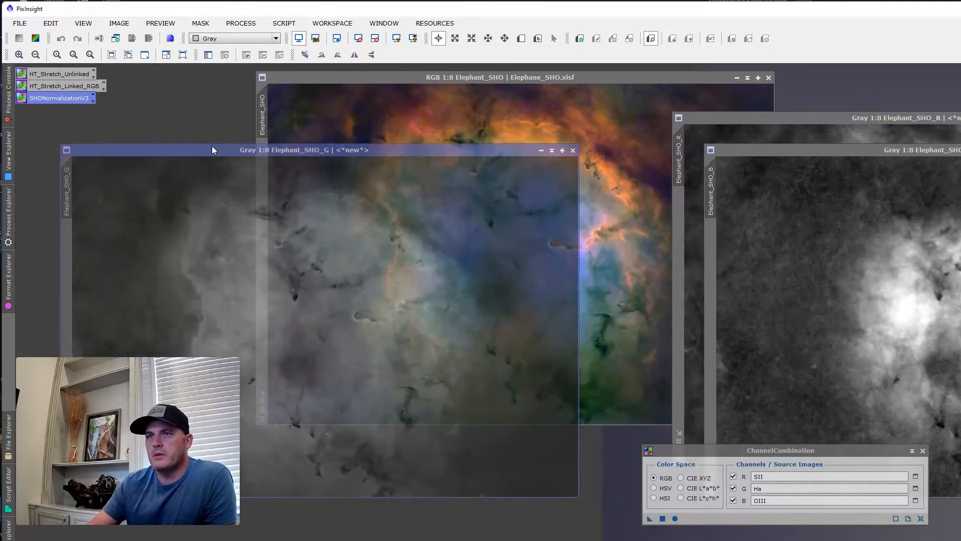
left_click_drag(826, 121, 338, 138)
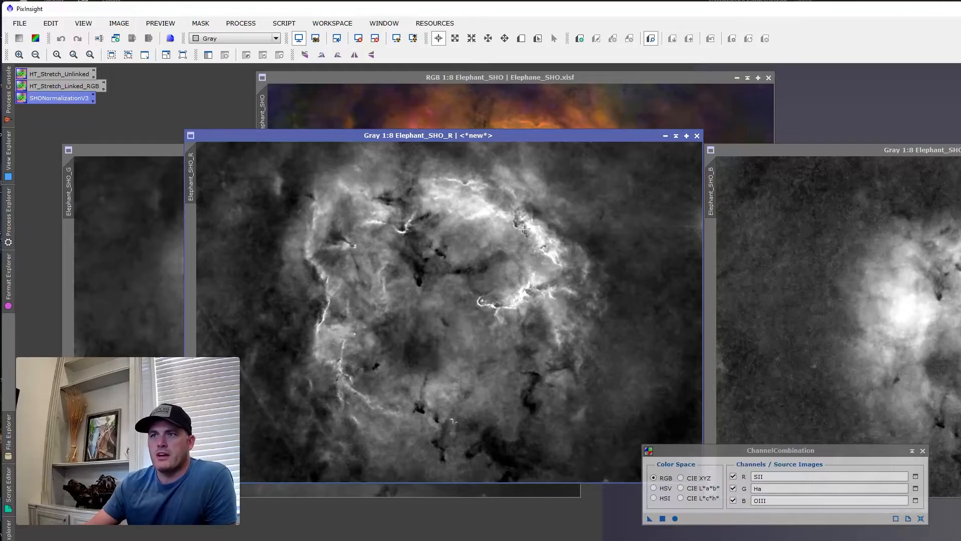
left_click_drag(823, 150, 408, 168)
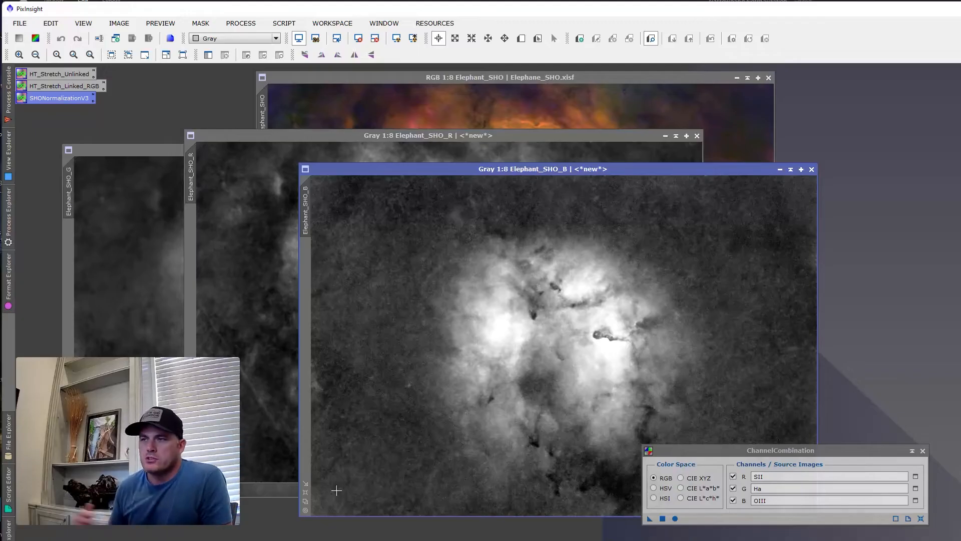
Close the B, R and G images extracted from the normalized Elephant_SHO
left_click(811, 169)
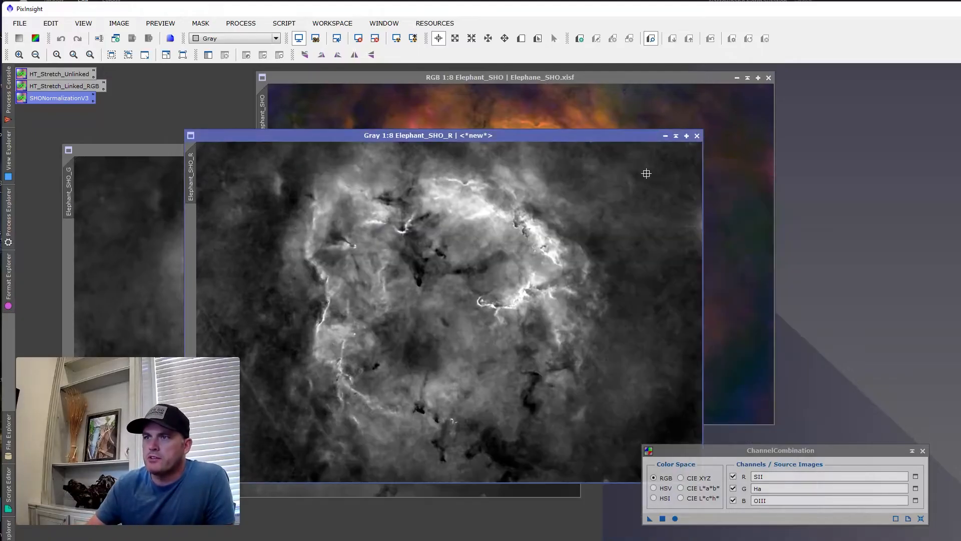
left_click(696, 136)
left_click(572, 150)
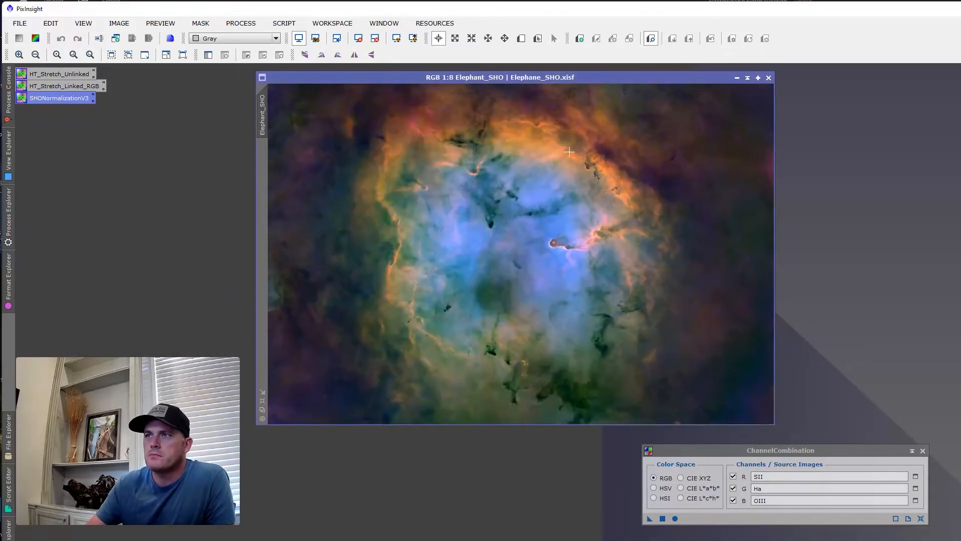
Open SHONormalizationV3 in PixelMath beside the Elephant_SHO image and undo the normalization applied to it
double_click(49, 98)
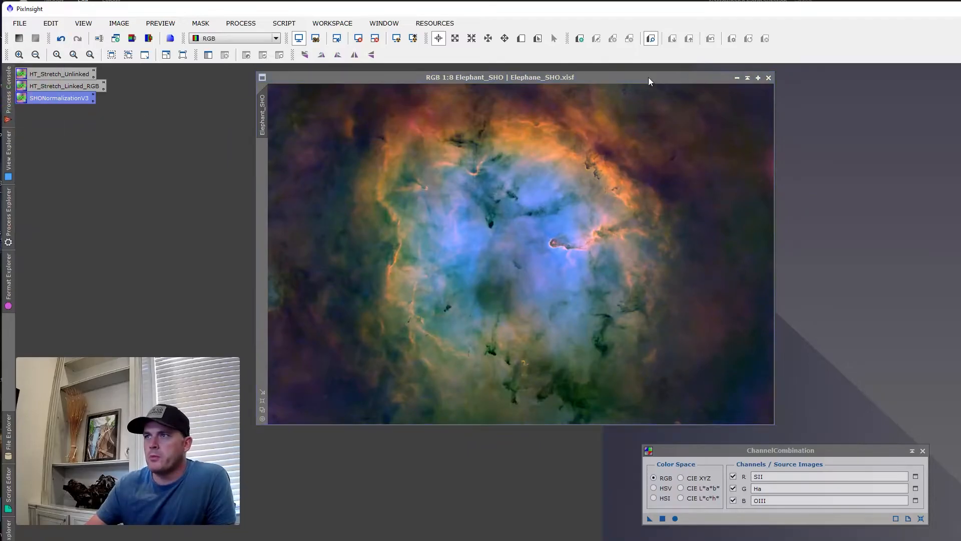
left_click_drag(648, 78, 626, 75)
left_click(62, 39)
left_click_drag(960, 135, 663, 84)
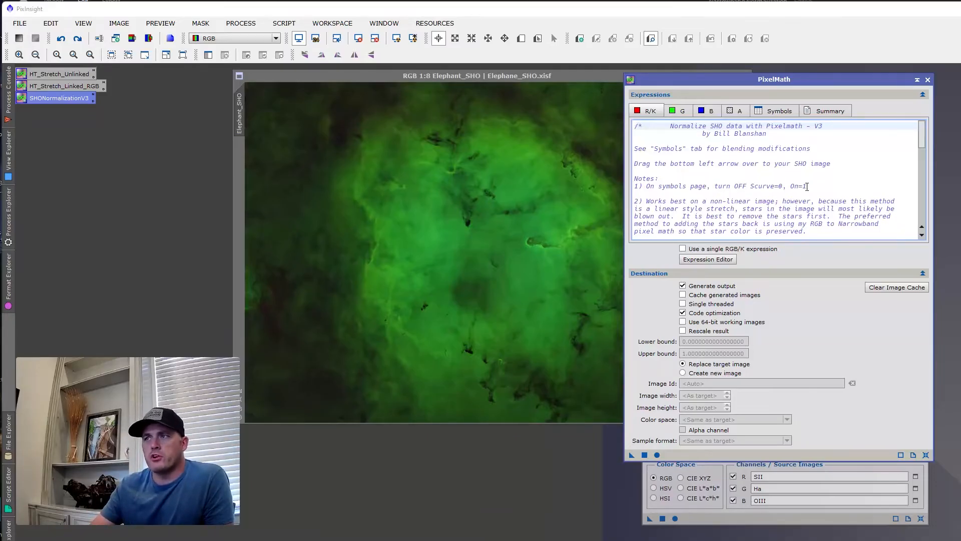
Review the SIIboost, OIIIboost, BrightnessControl and SCurve symbols along with the G and B expressions of the PixelMath normalization
left_click(787, 110)
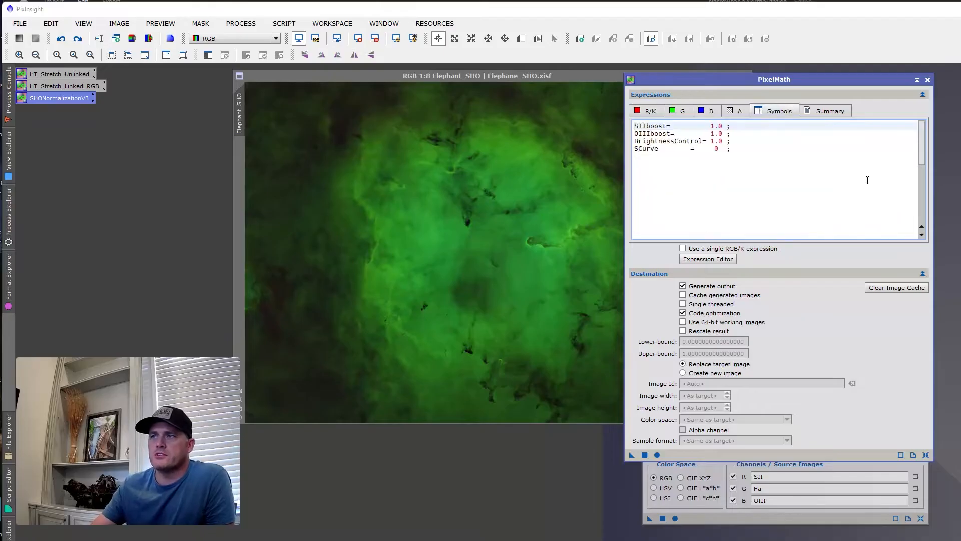
left_click_drag(814, 81, 827, 92)
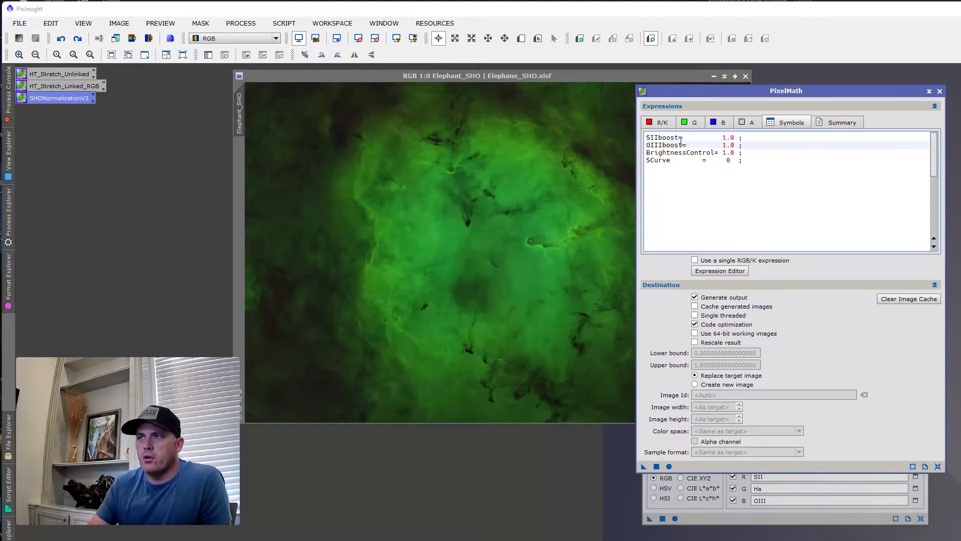
left_click(694, 122)
left_click(724, 124)
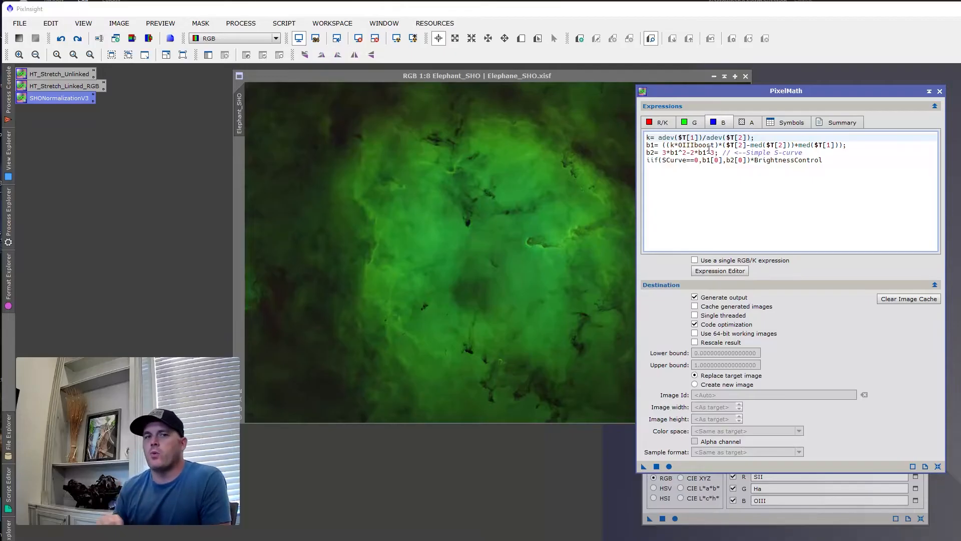
left_click(774, 125)
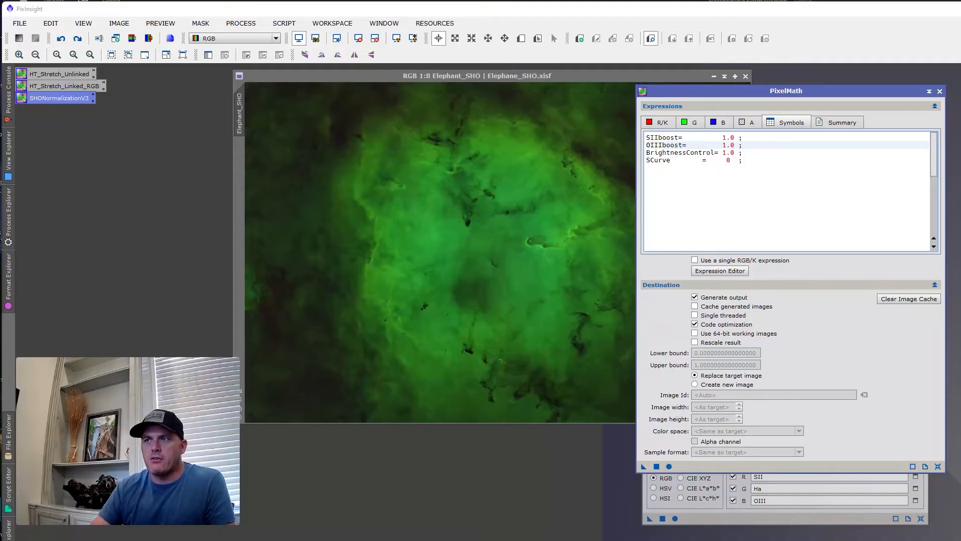
left_click(530, 244)
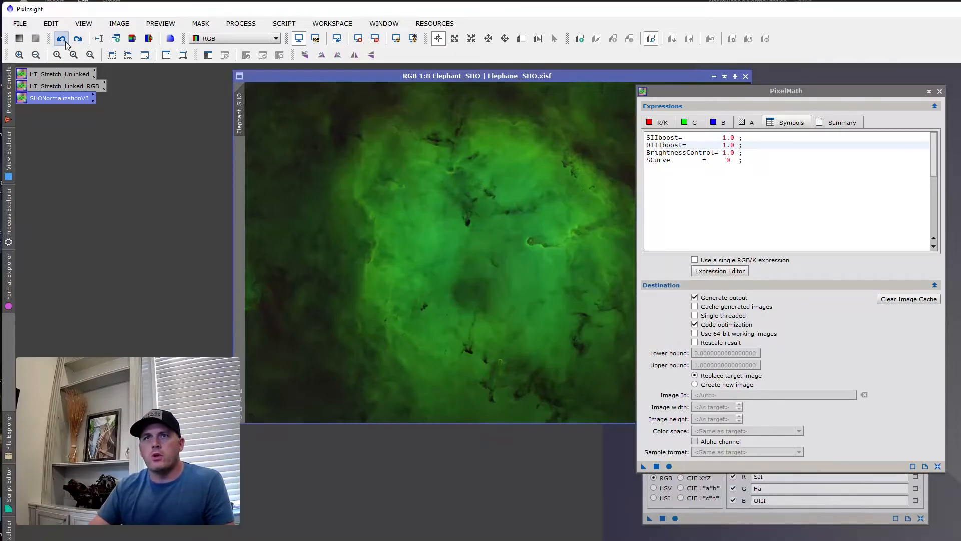
left_click(732, 152)
double_click(732, 152)
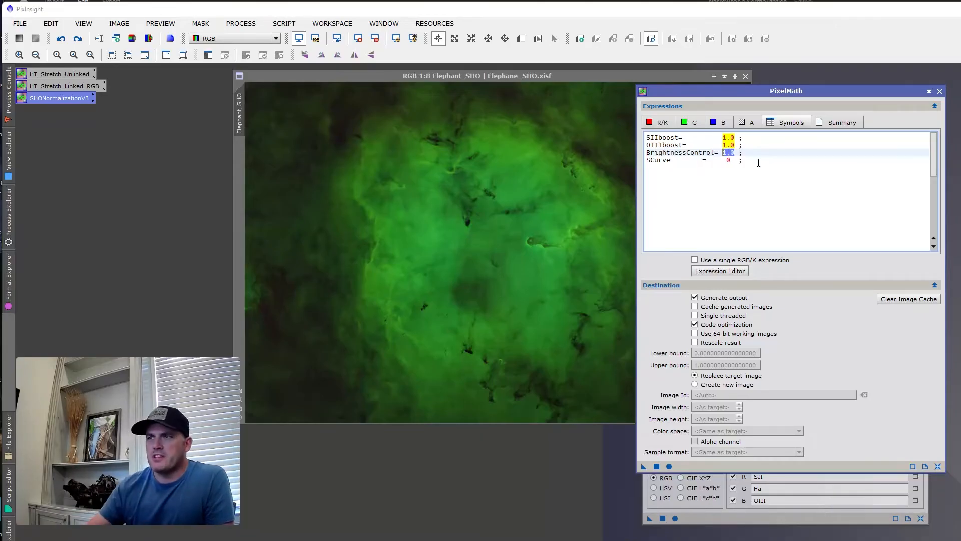
left_click(681, 166)
left_click_drag(746, 94, 752, 97)
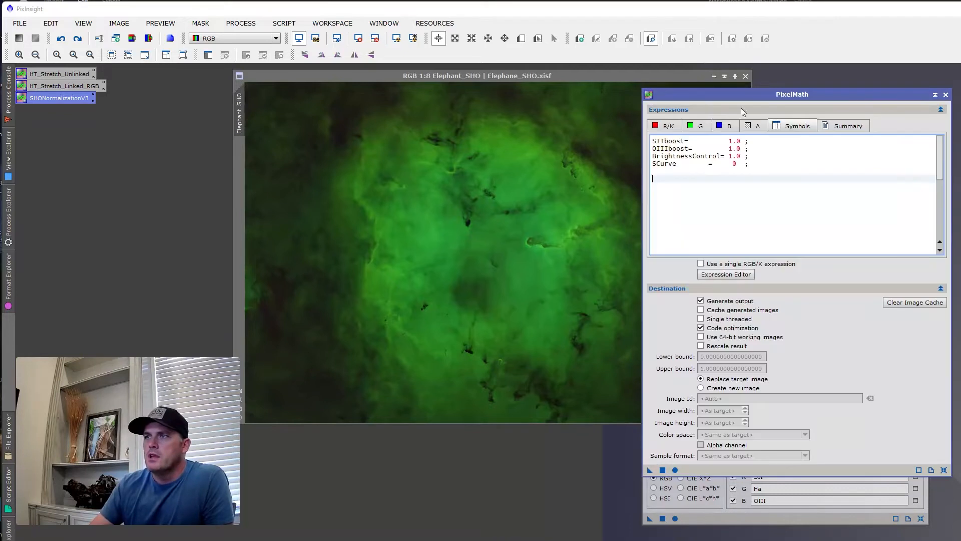
Apply the PixelMath normalization to Elephant_SHO with all boosts at 1.0 and SCurve 0, and undo it
left_click_drag(650, 469, 482, 353)
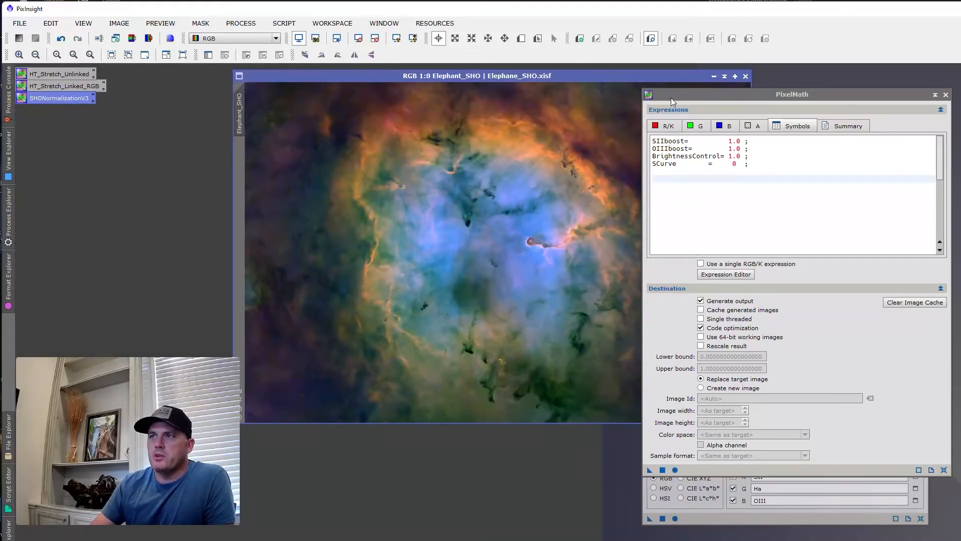
left_click_drag(670, 98, 738, 102)
left_click_drag(549, 76, 483, 74)
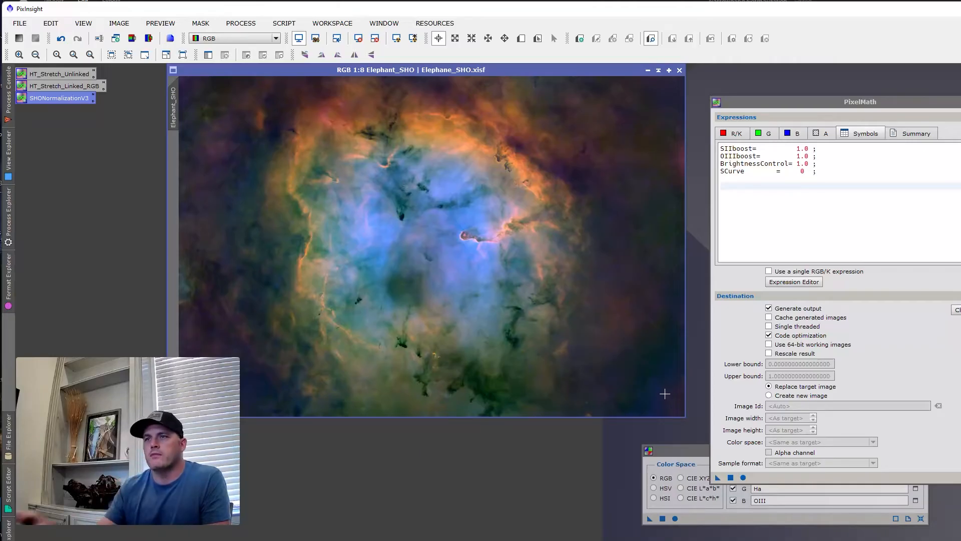
left_click(60, 40)
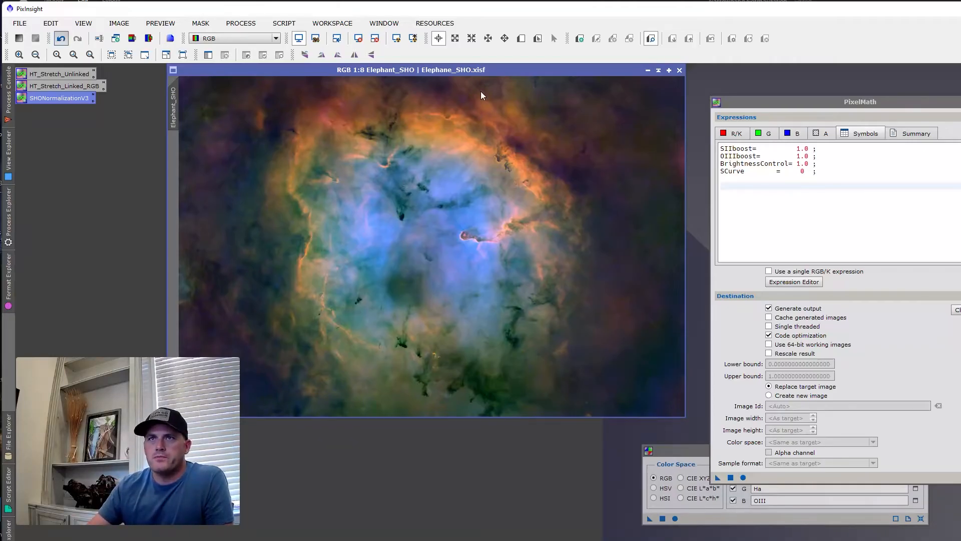
Set SCurve to 1 in the PixelMath symbols and apply the normalization to Elephant_SHO
double_click(802, 172)
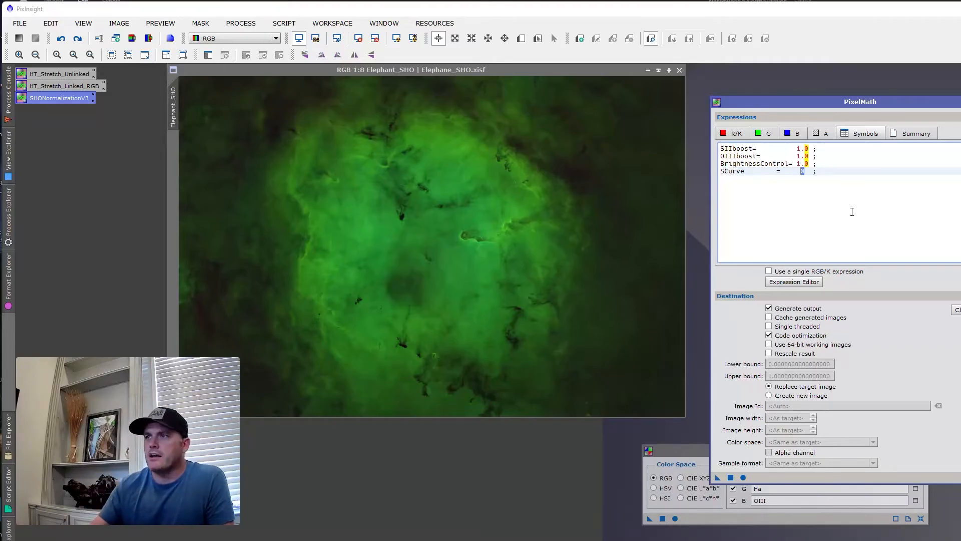
type("1")
left_click(851, 203)
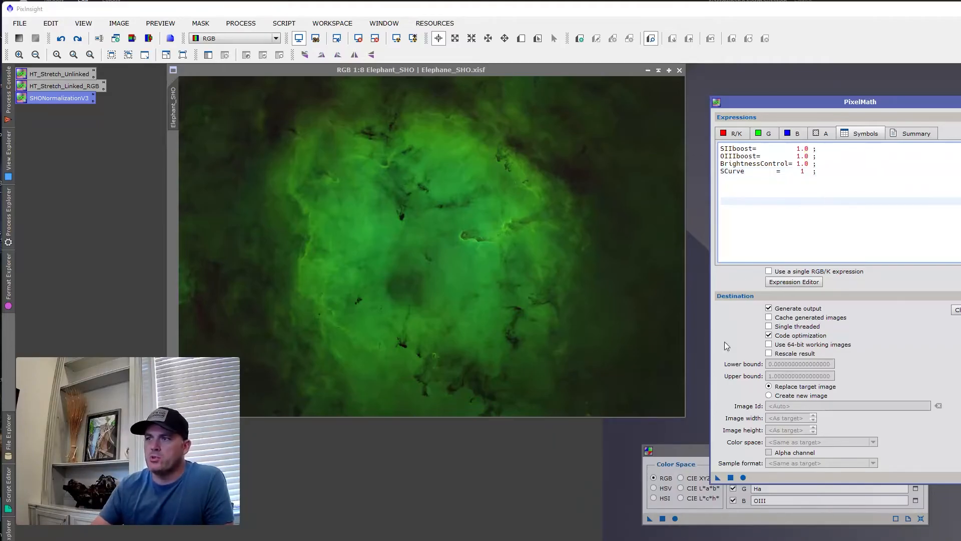
left_click_drag(716, 479, 541, 310)
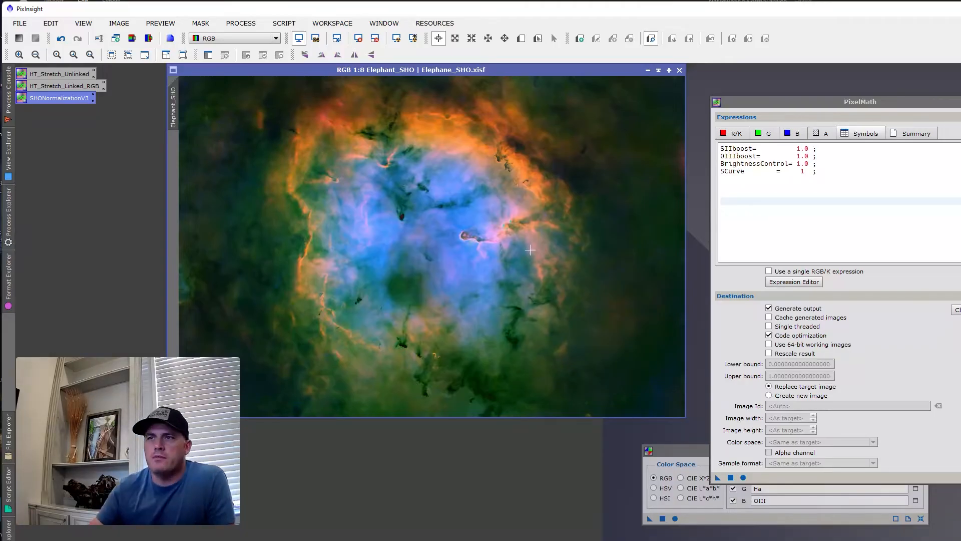
Undo the last normalization and reapply it to Elephant_SHO with OIIIboost set to .85
left_click(61, 38)
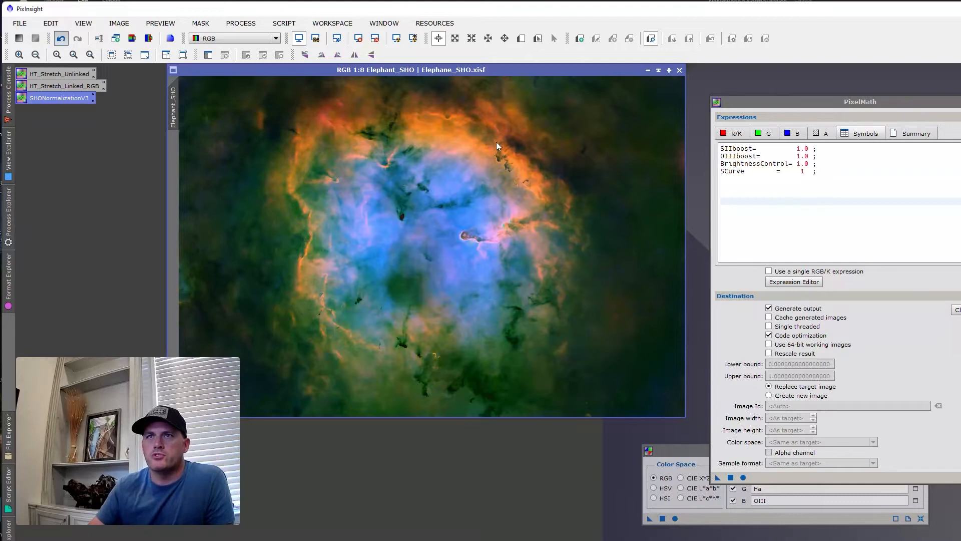
left_click(729, 147)
double_click(803, 156)
type(".")
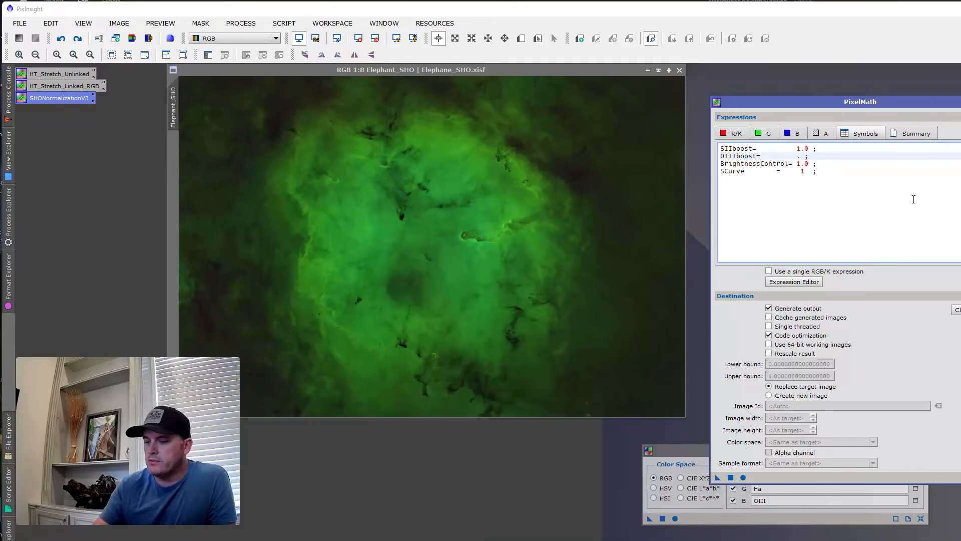
type("85")
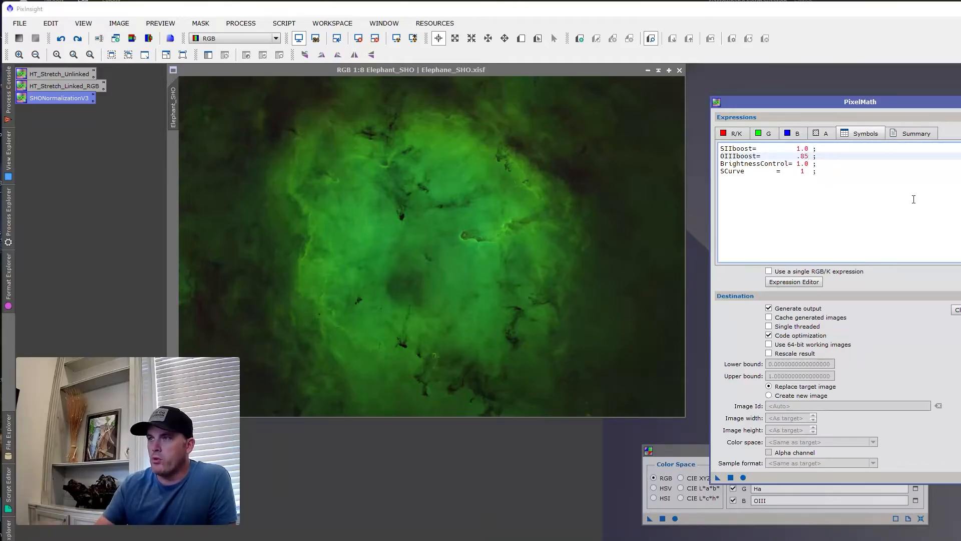
left_click_drag(718, 477, 510, 319)
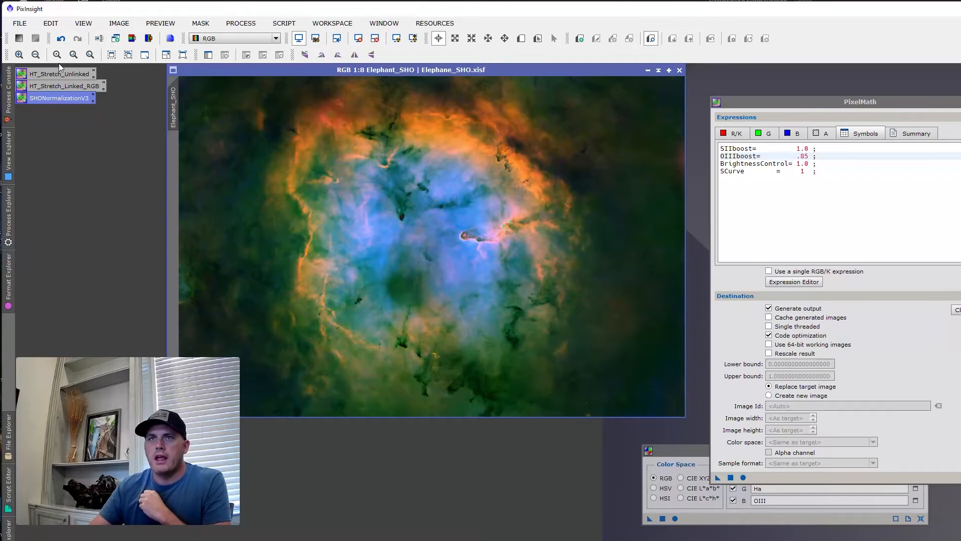
Undo the OIIIboost trial, restore OIIIboost to 1.0, and normalize Elephant_SHO with BrightnessControl set to .85
left_click(60, 40)
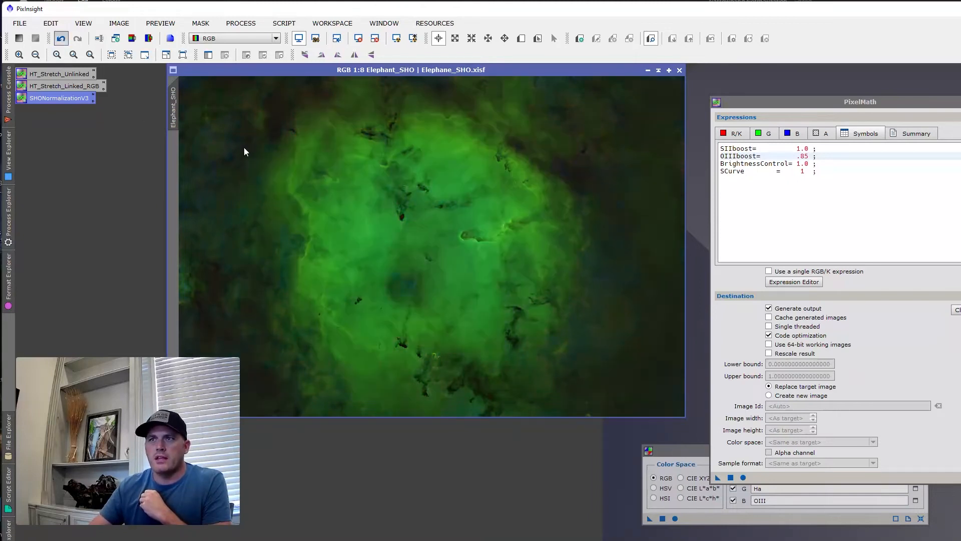
left_click(807, 171)
key("ctrl+z")
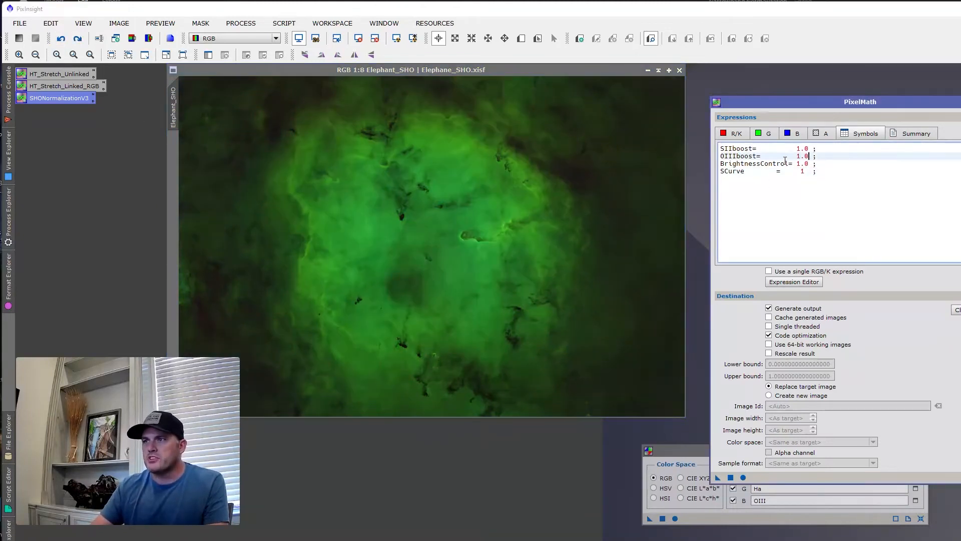
left_click_drag(809, 163, 799, 164)
type(".85")
left_click(811, 195)
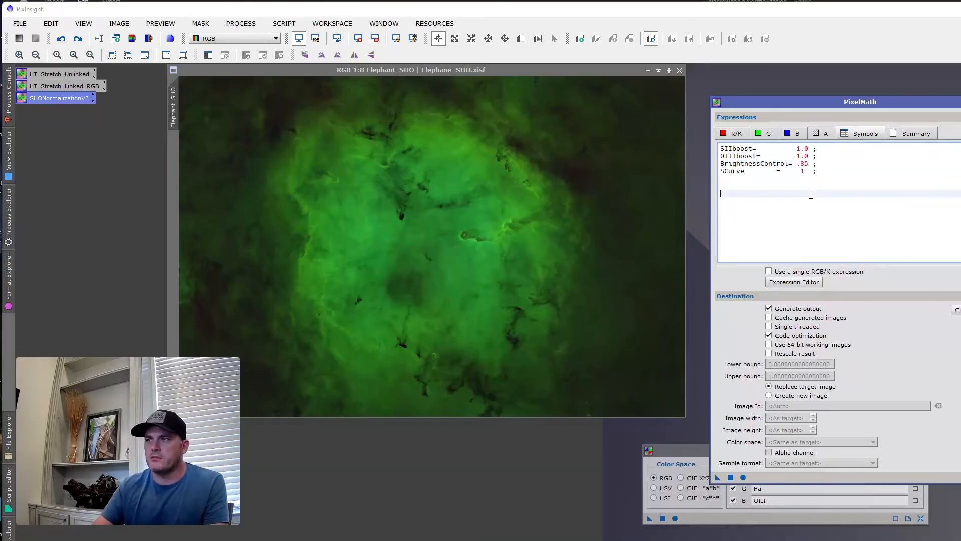
left_click_drag(718, 477, 478, 301)
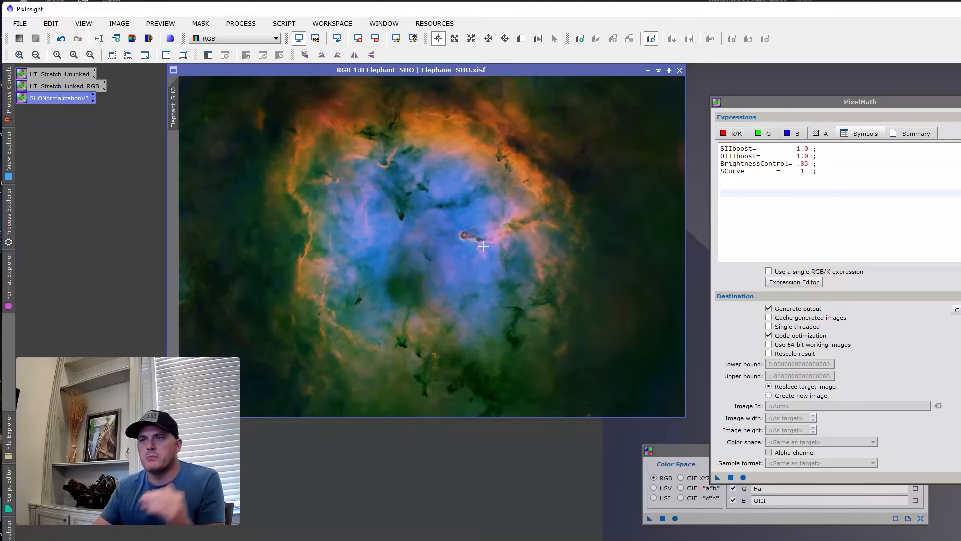
Inspect the RGB pixel values in the blue core and the green lower area of Elephant_SHO
left_click(484, 274)
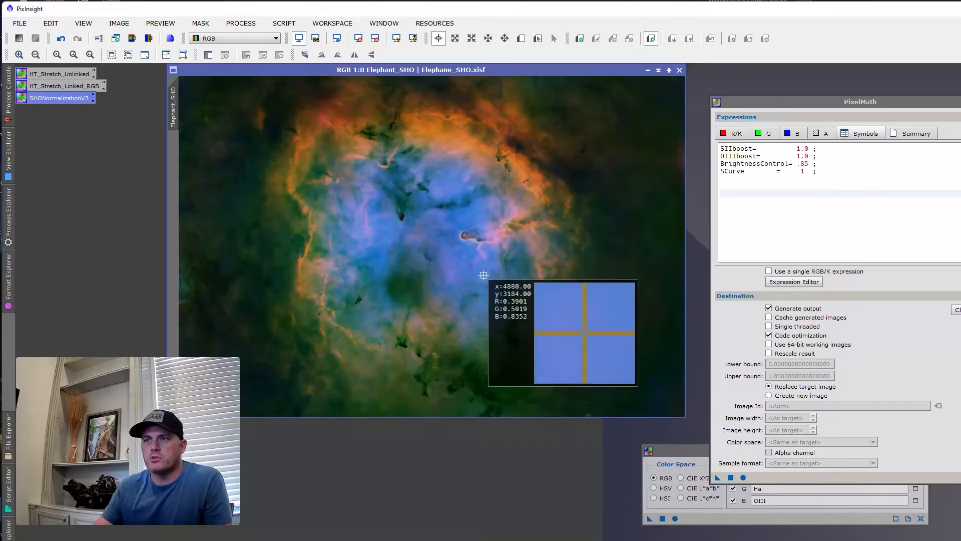
left_click(389, 383)
left_click_drag(389, 383, 386, 383)
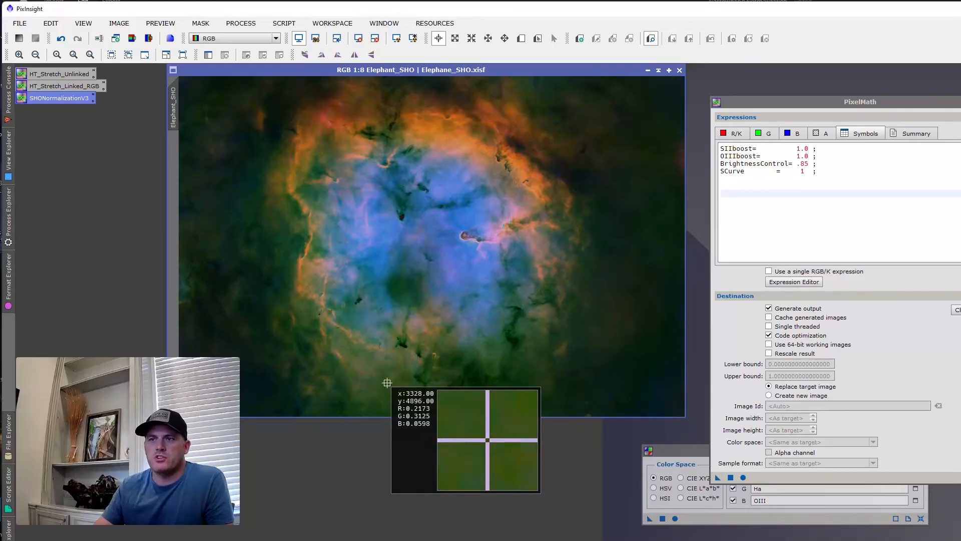
left_click_drag(387, 383, 382, 382)
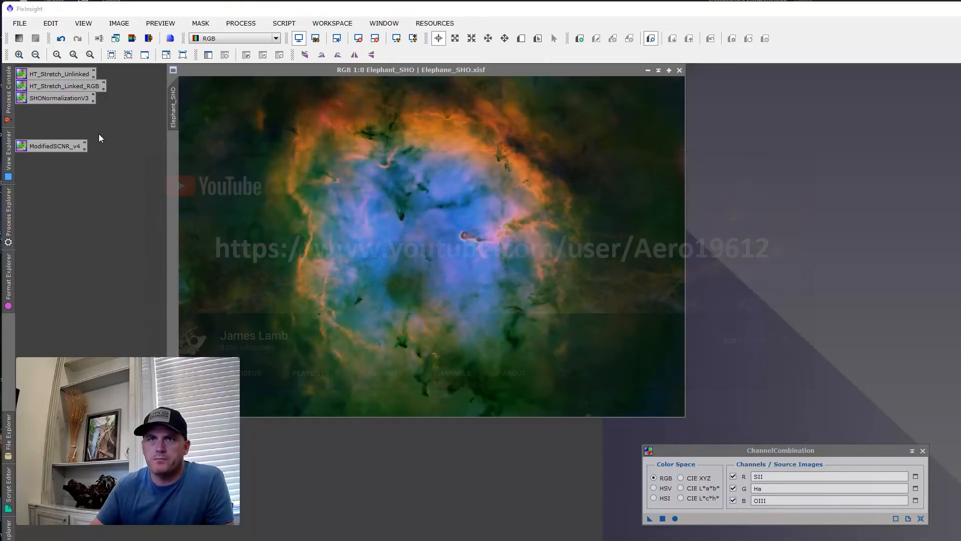
Open ModifiedSCNR_v4 in PixelMath beside Elephant_SHO and review its description and G channel expression
double_click(49, 146)
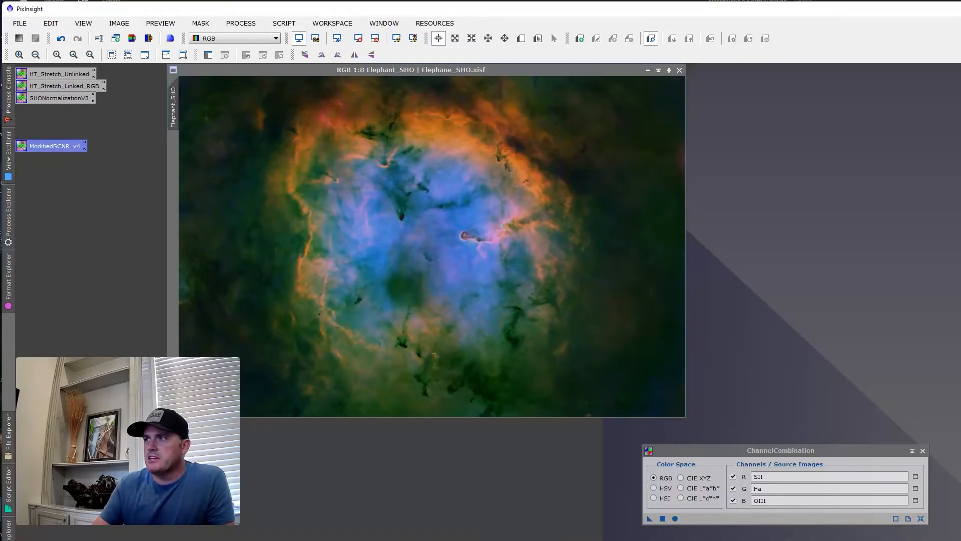
left_click_drag(741, 99, 679, 91)
left_click(663, 128)
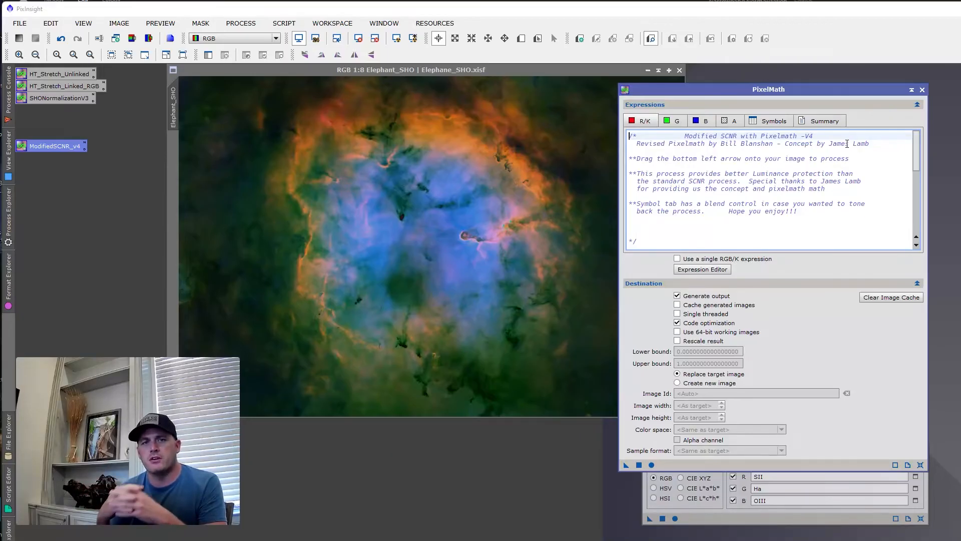
left_click(704, 121)
left_click(766, 121)
left_click(673, 121)
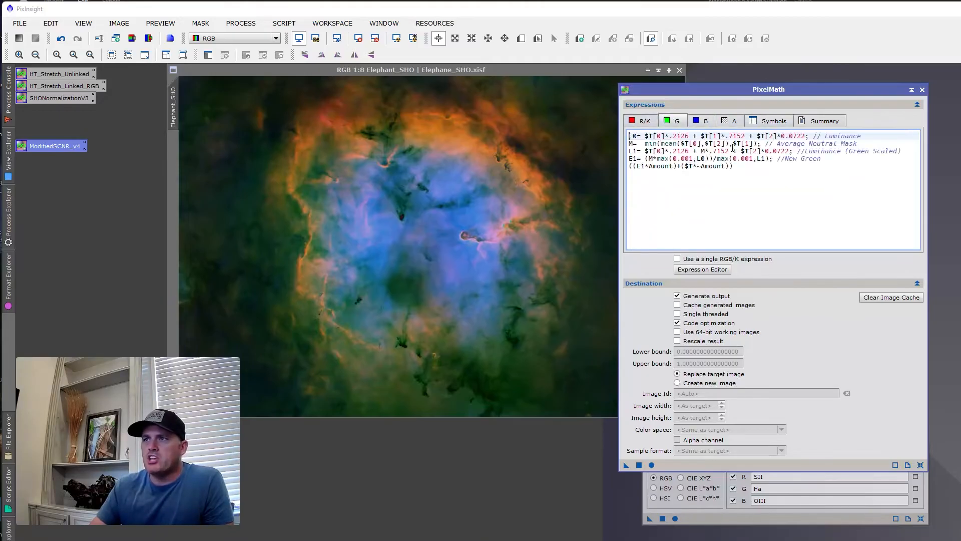
left_click(703, 121)
left_click(732, 121)
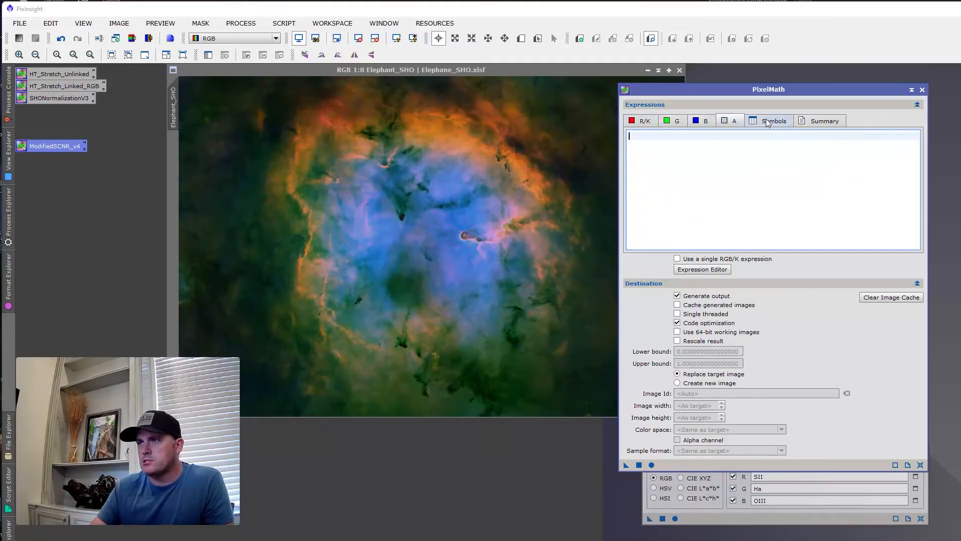
Review the Amount blend symbol of ModifiedSCNR_v4 and return to its description
left_click(768, 122)
key("Return")
key("Return")
key("Return")
key("Return")
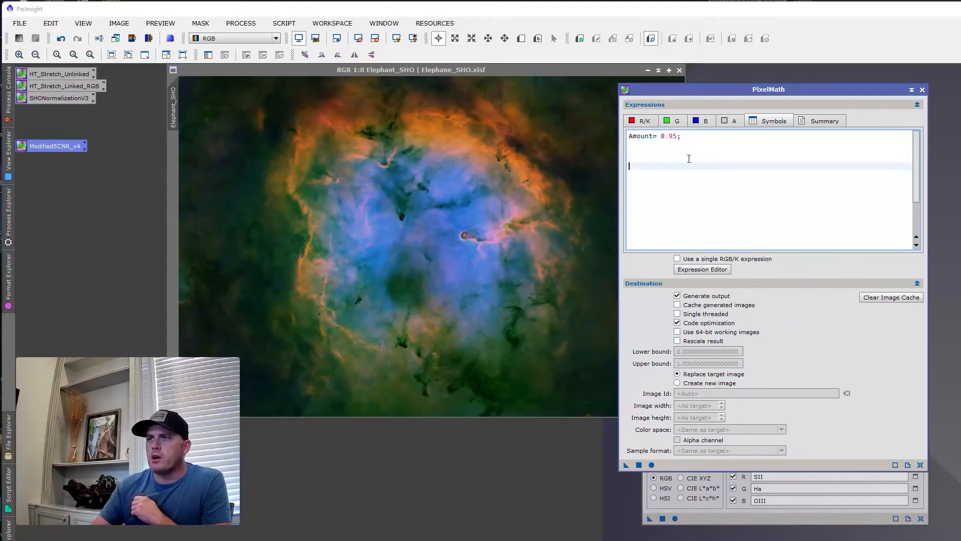
left_click(678, 139)
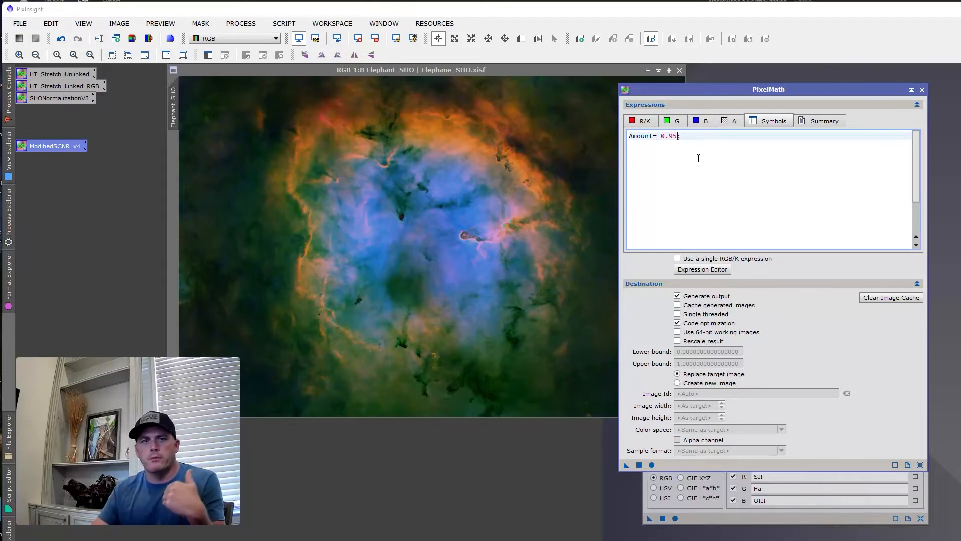
left_click(708, 145)
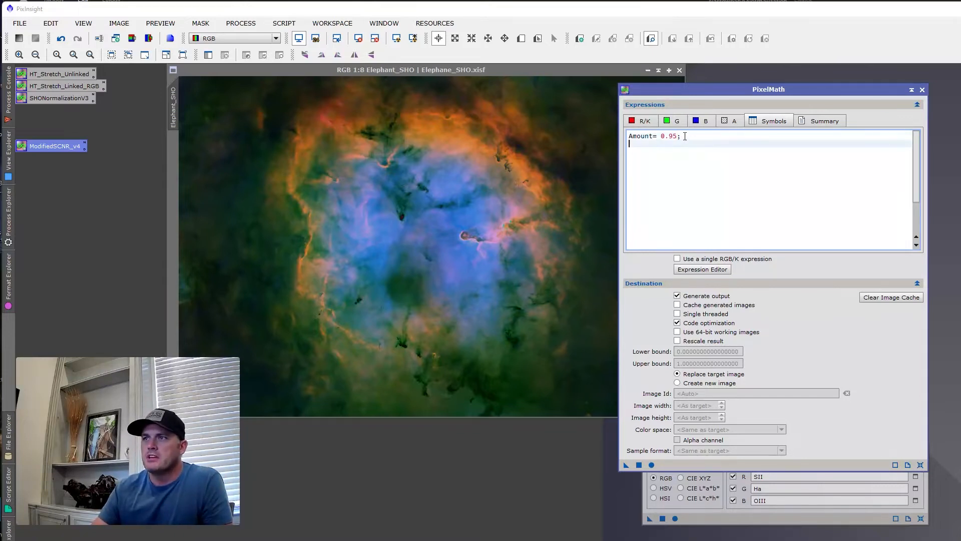
left_click(649, 122)
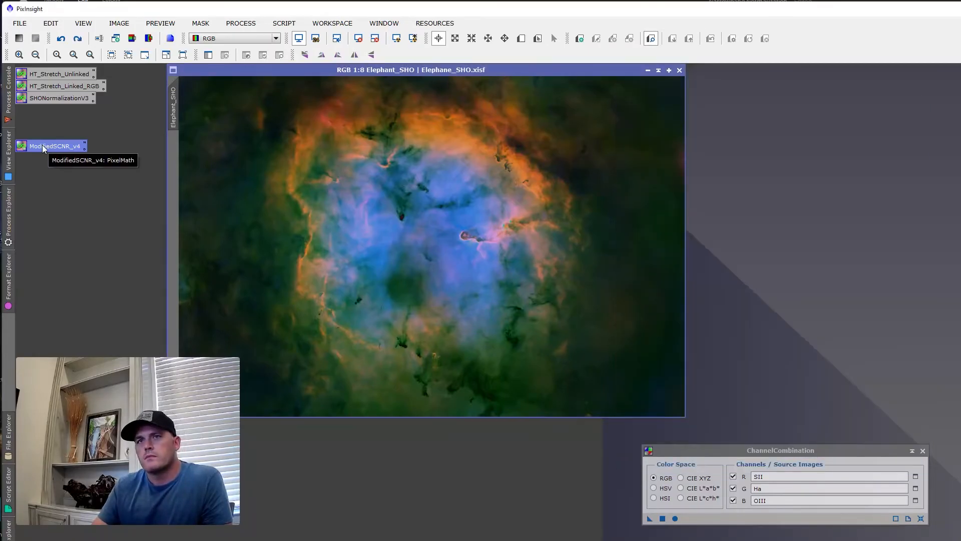
Apply the ModifiedSCNR_v4 process to the Elephant_SHO image
left_click_drag(42, 145, 321, 174)
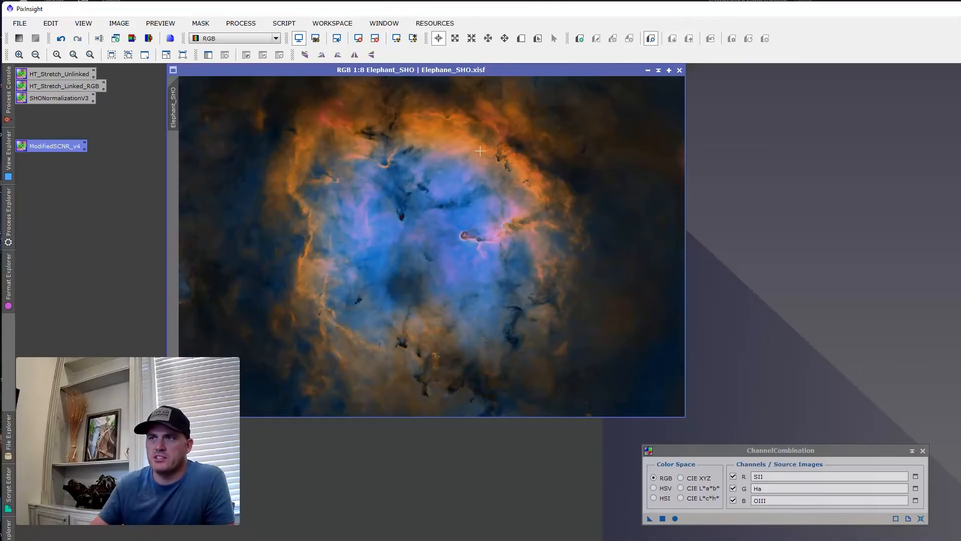
left_click(522, 171)
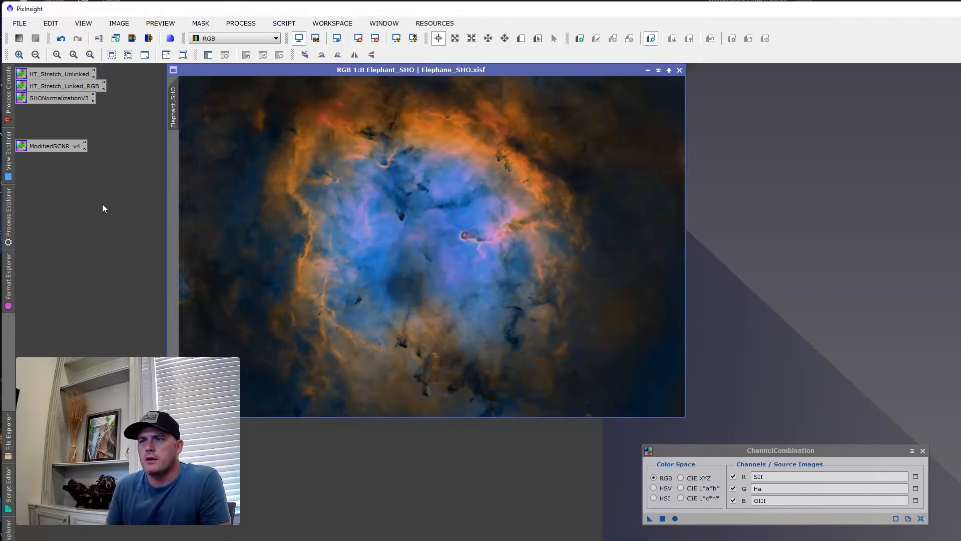
Step back and forth through the Elephant_SHO history to compare the original with the normalized, SCNR-treated image
left_click(61, 39)
left_click(61, 38)
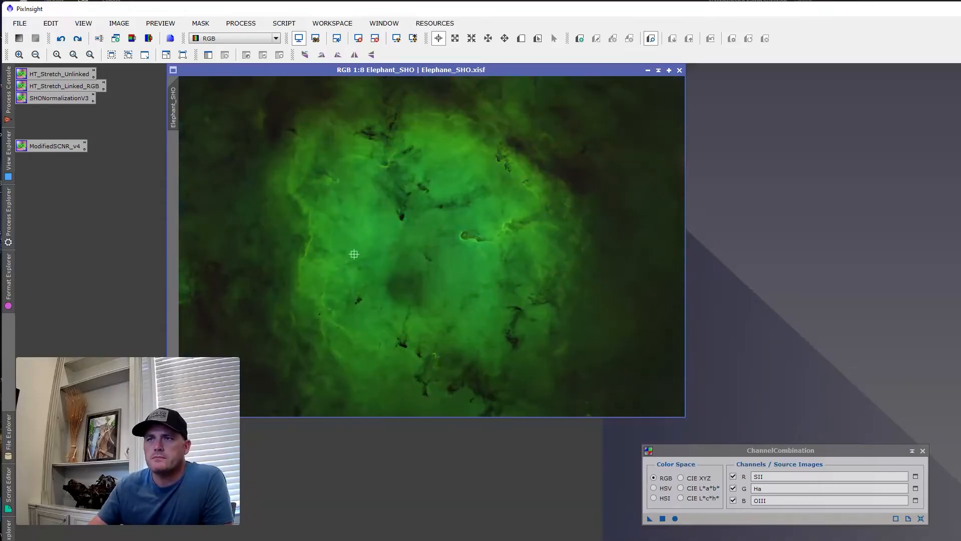
left_click(77, 39)
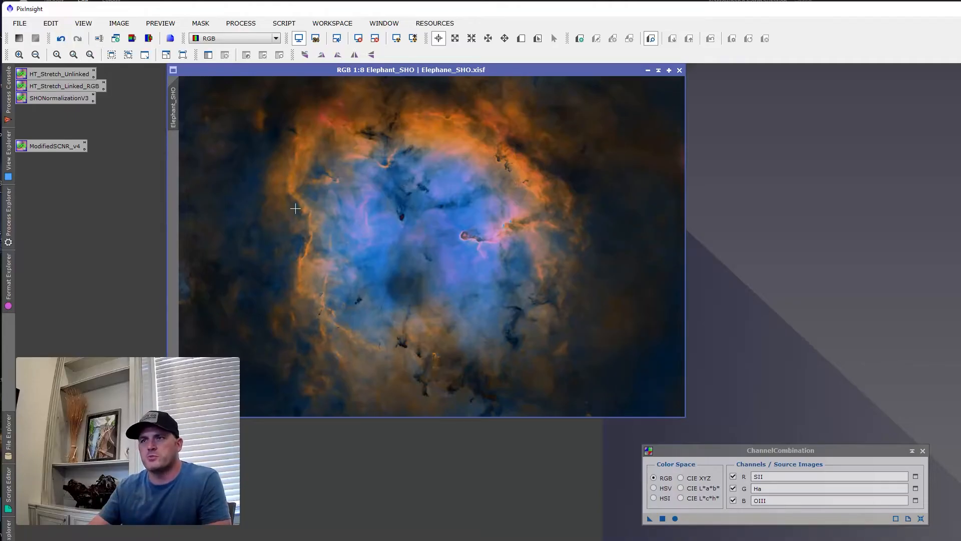
left_click(61, 39)
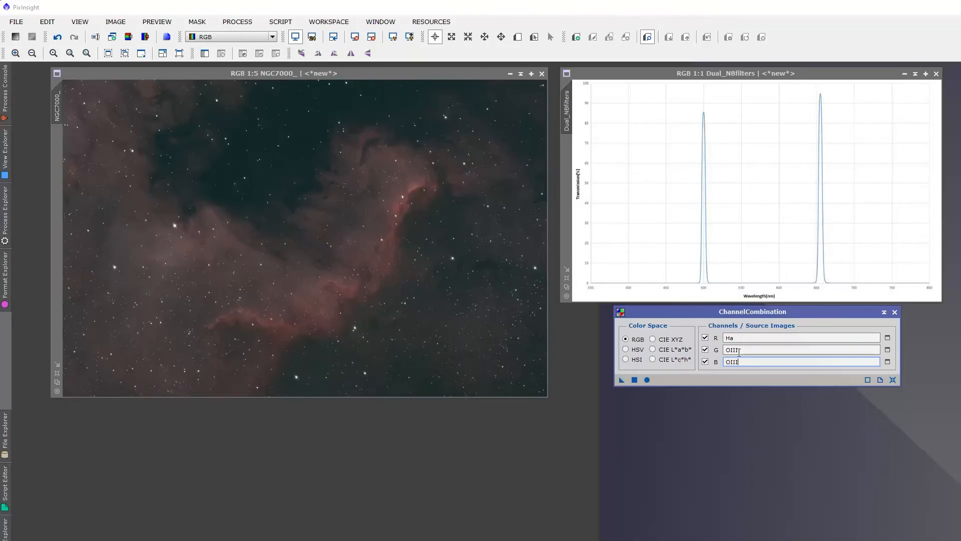
Put away the Pelican_OSC image and examine the separate R, G and B channel images
left_click_drag(721, 313, 721, 316)
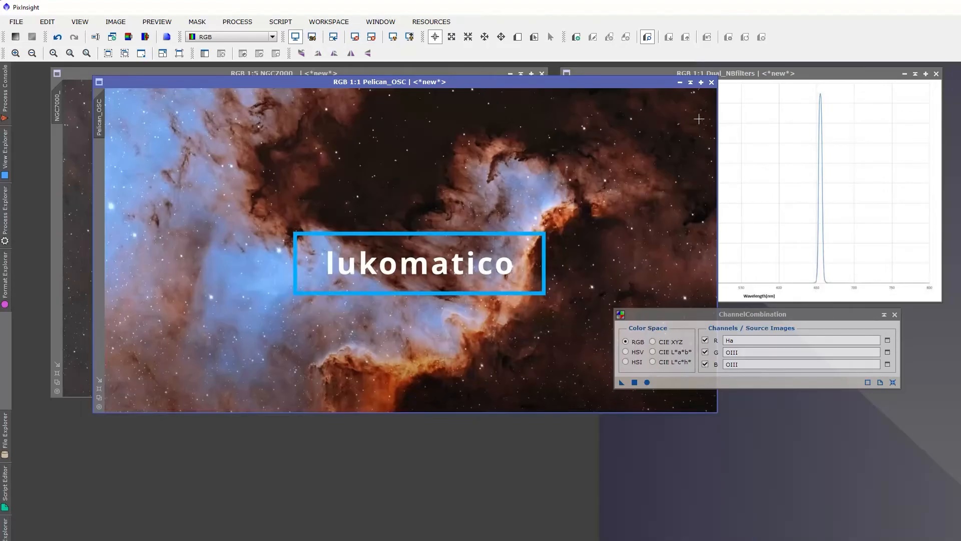
left_click(679, 82)
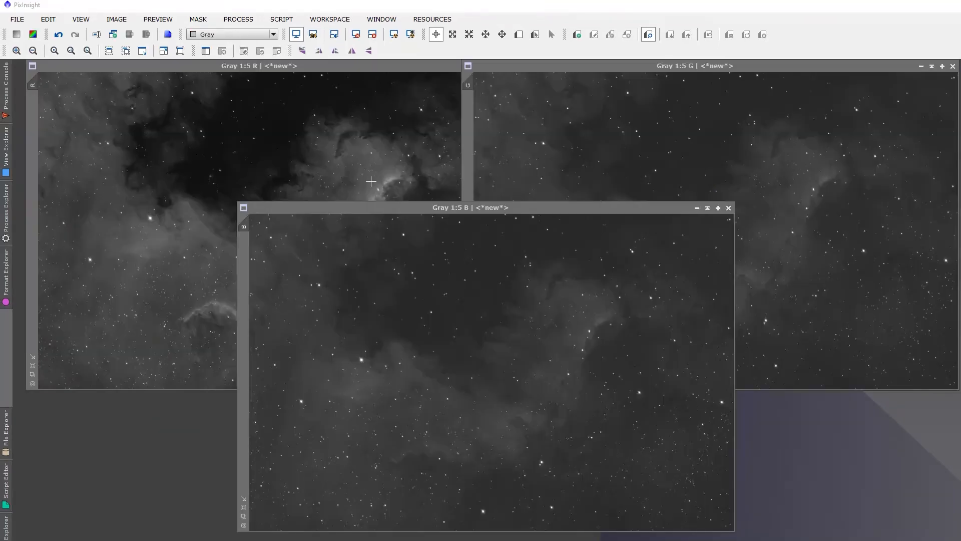
left_click(314, 139)
left_click(702, 140)
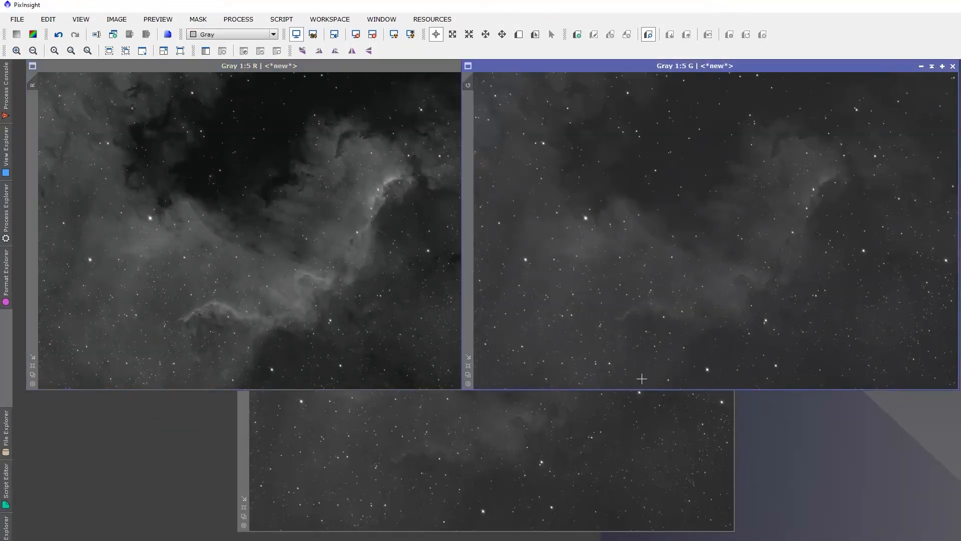
left_click(630, 439)
Place ChannelCombination beside the channel images, close the B image and assign the R image as the red source
left_click_drag(960, 425, 696, 411)
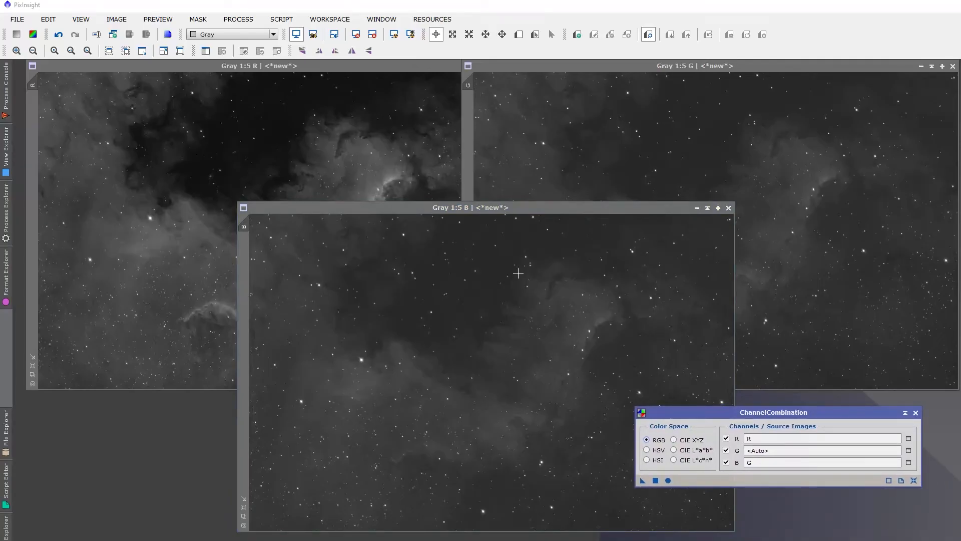
left_click(482, 268)
left_click(728, 208)
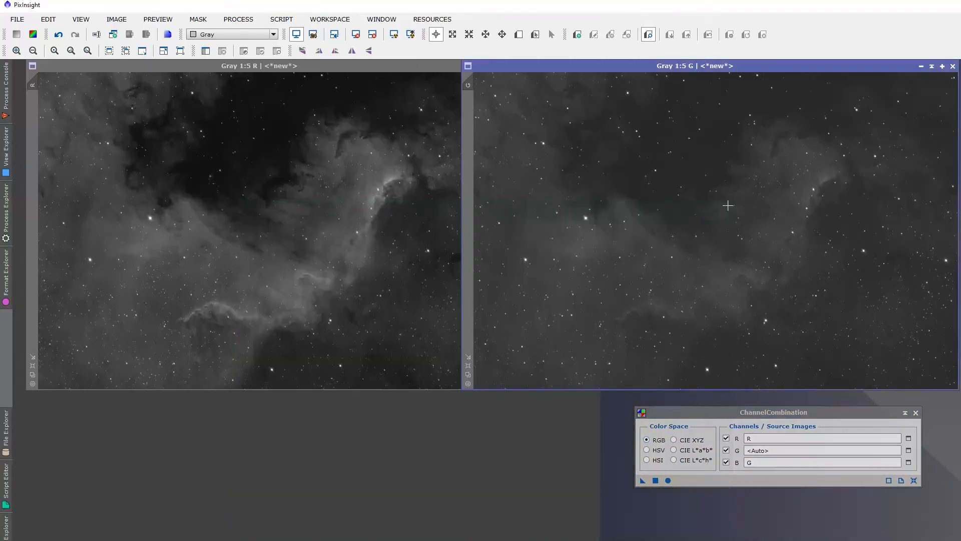
left_click(38, 95)
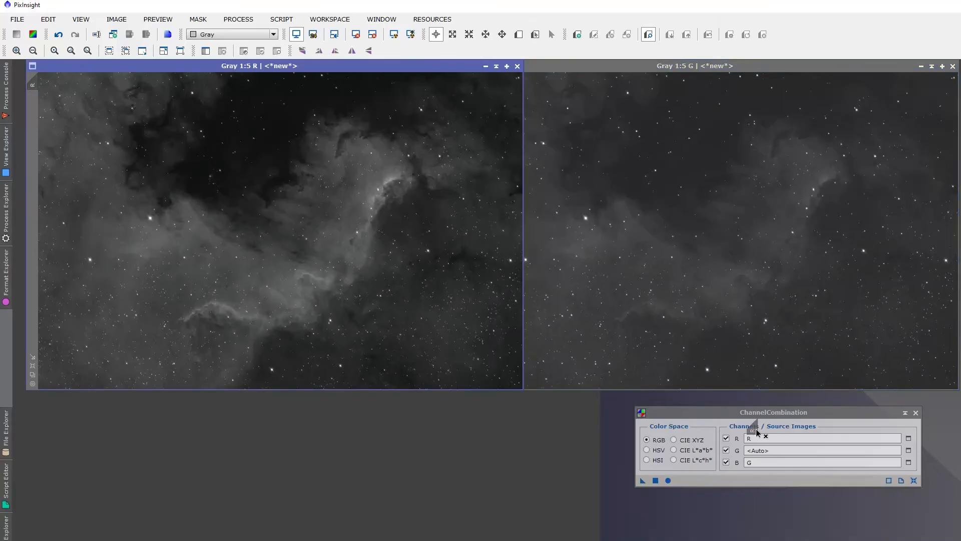
left_click(535, 142)
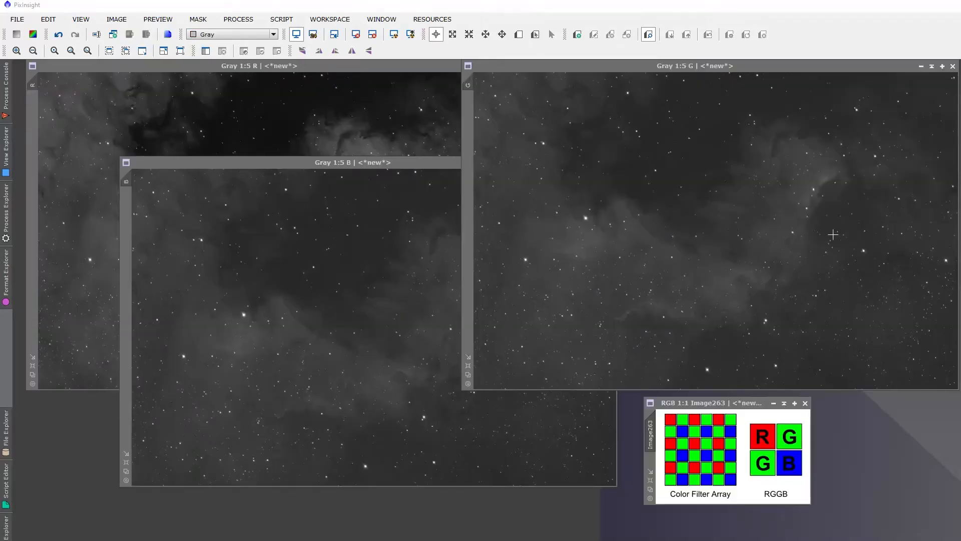
Compare the fine detail and noise of the G and B channel images at 2:1 zoom
scroll(806, 231, "up", 5)
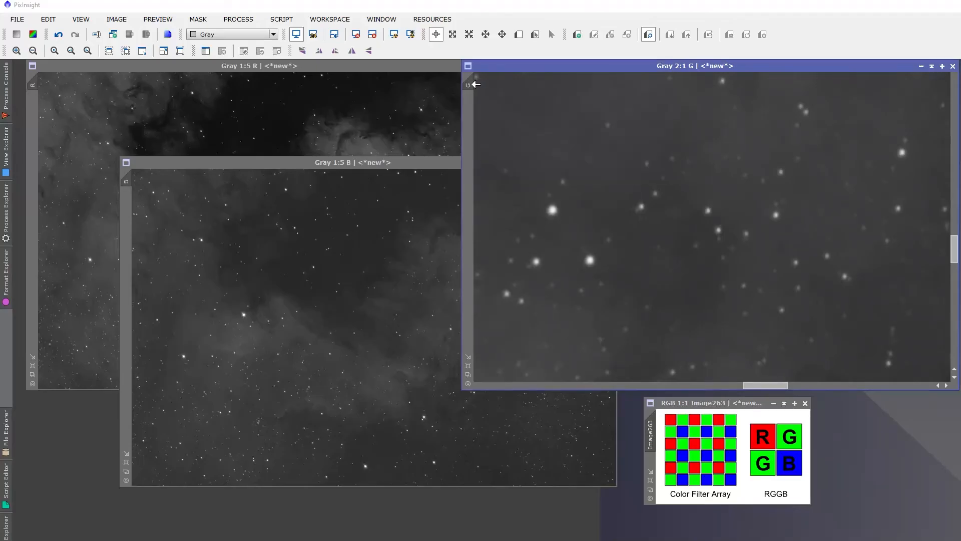
left_click_drag(133, 183, 127, 180)
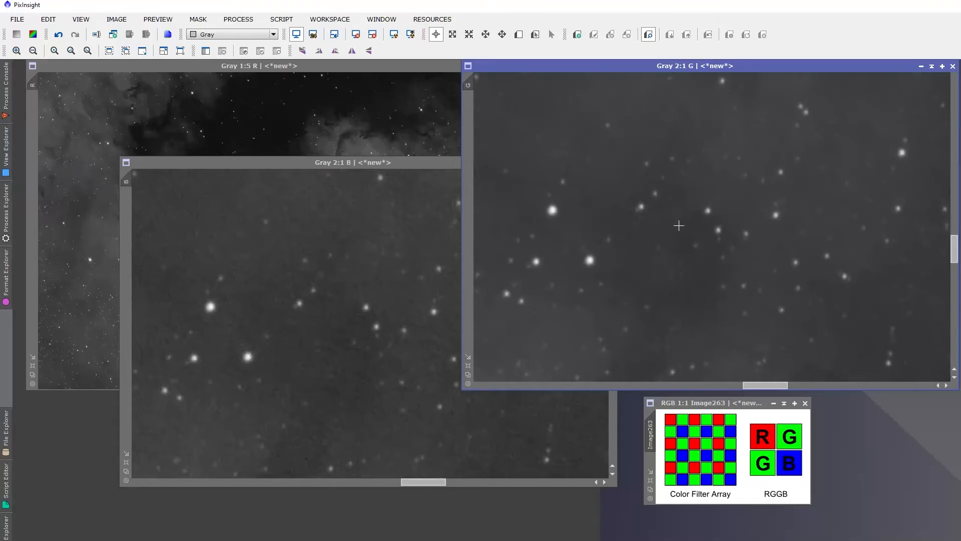
scroll(730, 235, "down", 6)
scroll(831, 169, "up", 5)
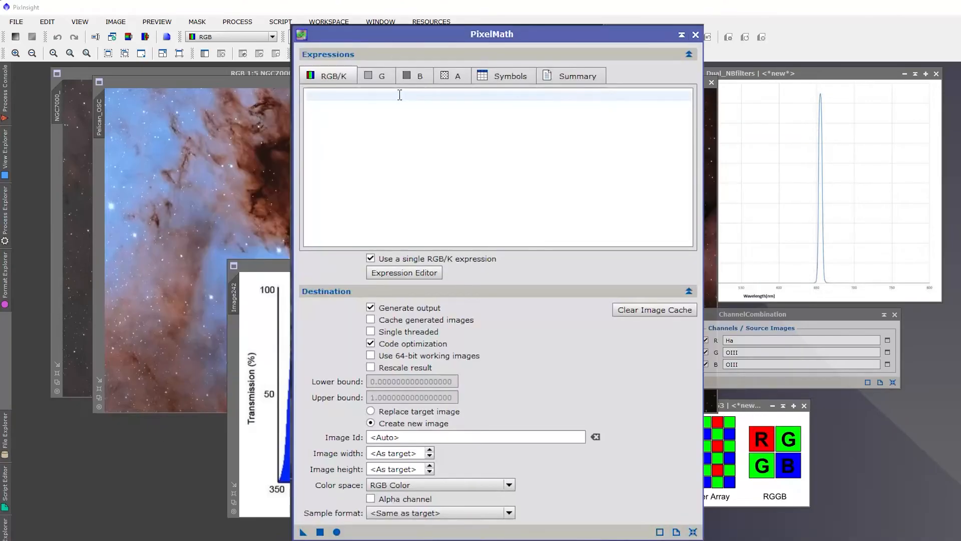
Create a new PixelMath image from the expression (Red*0.6)+(Blue*0.4), with the color space set to <Same as target>
left_click(400, 95)
type("(Red*0.6)")
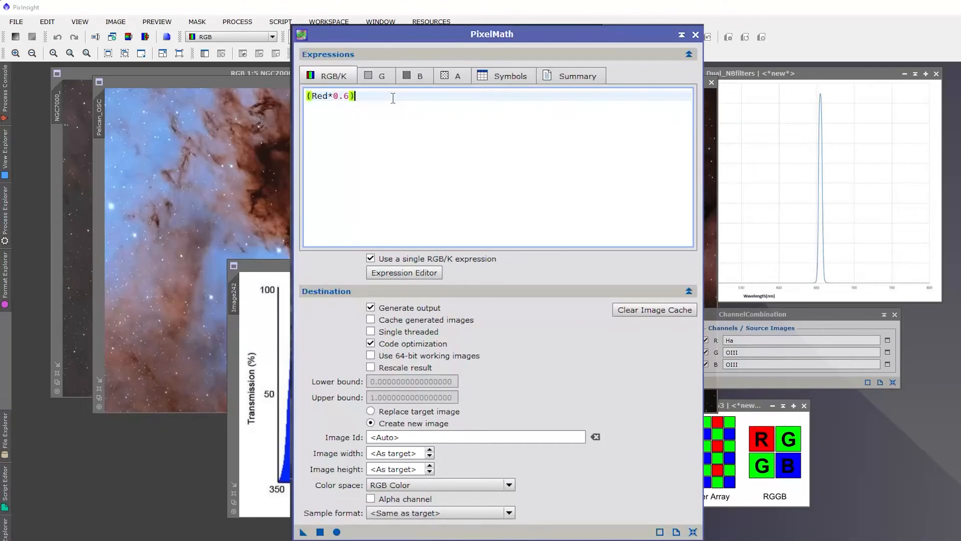
type("+(Blue*0.4)")
left_click(401, 485)
left_click(406, 496)
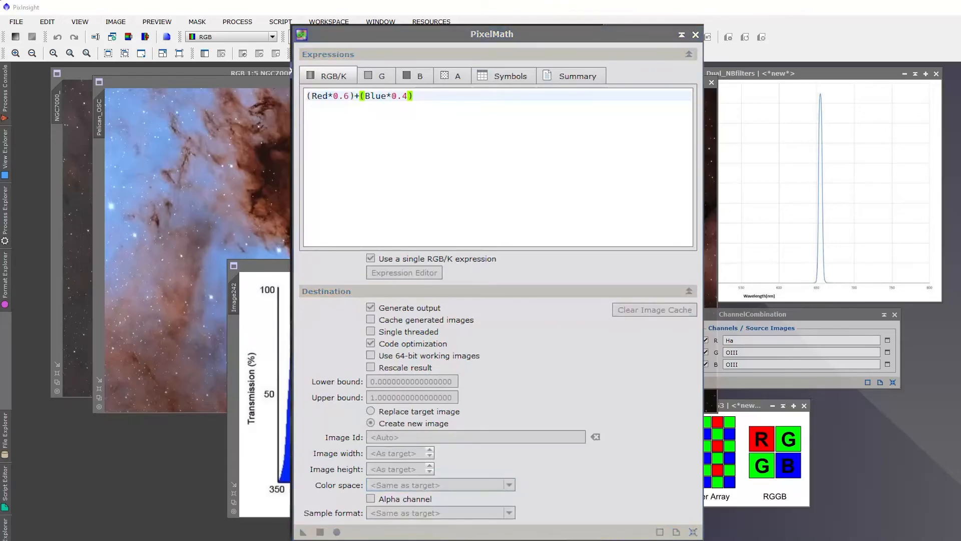
left_click_drag(304, 532, 273, 532)
Rename the blended image to Green and combine Red, Green and Blue into an RGB image with ChannelCombination
left_click(453, 301)
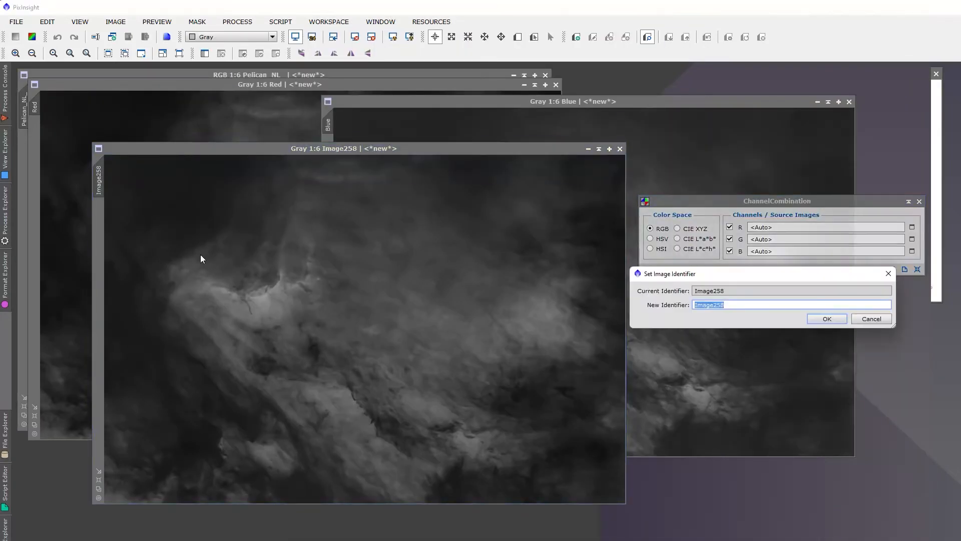
type("Green")
key("Return")
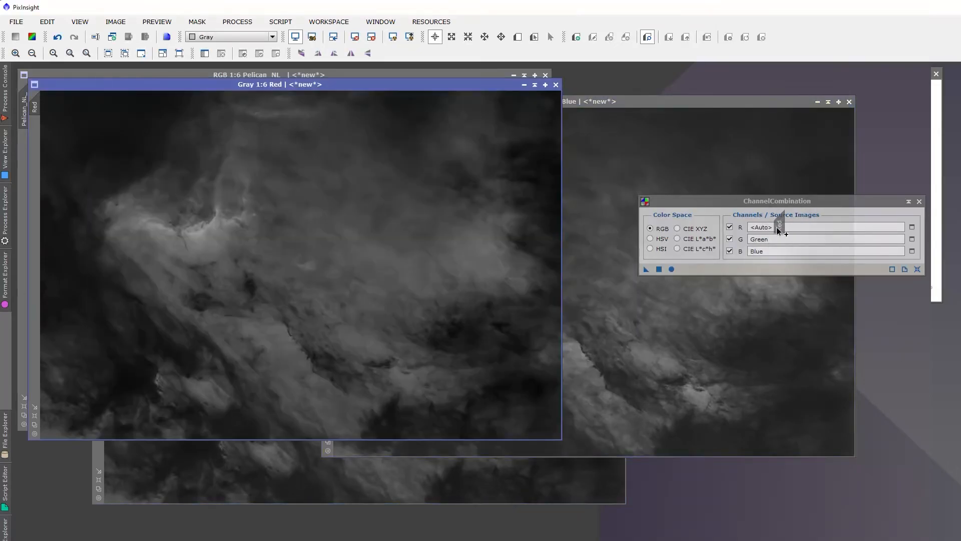
left_click(672, 269)
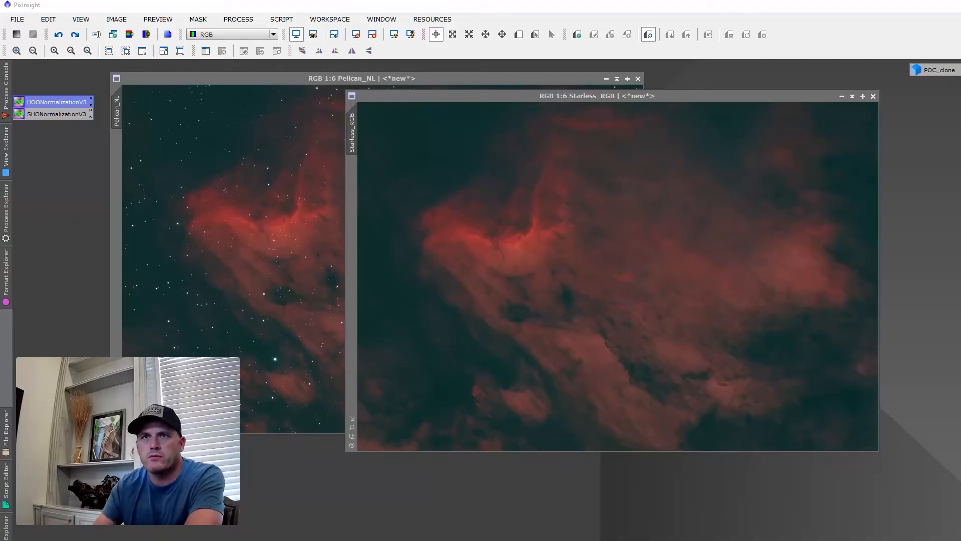
Open HOONormalizationV3 and examine its red, green and blue channel expressions and its adjustable symbols
double_click(58, 103)
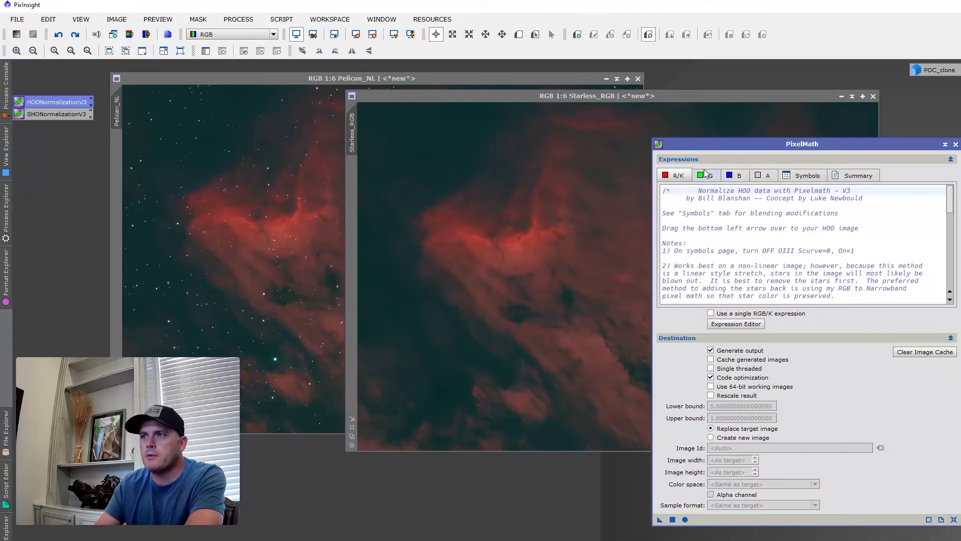
scroll(716, 221, "down", 5)
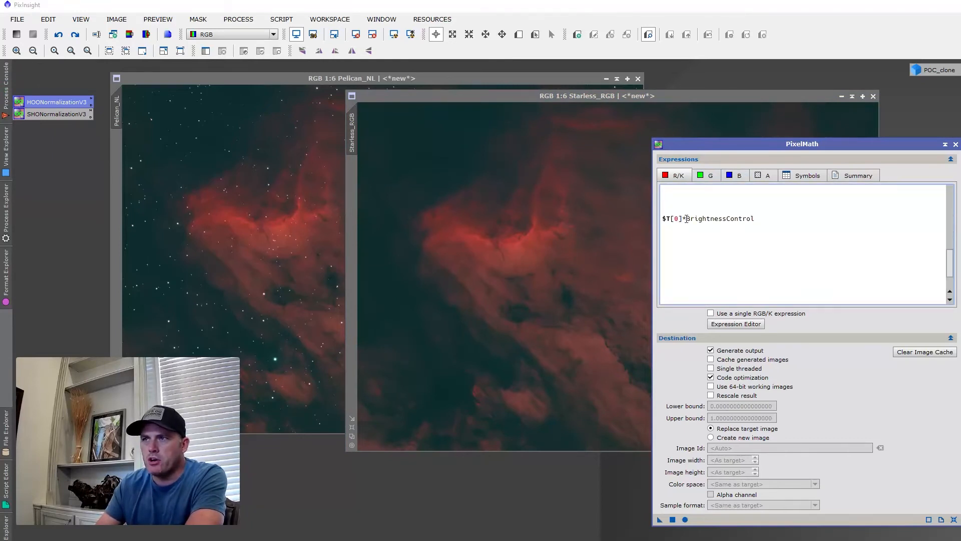
scroll(696, 229, "up", 5)
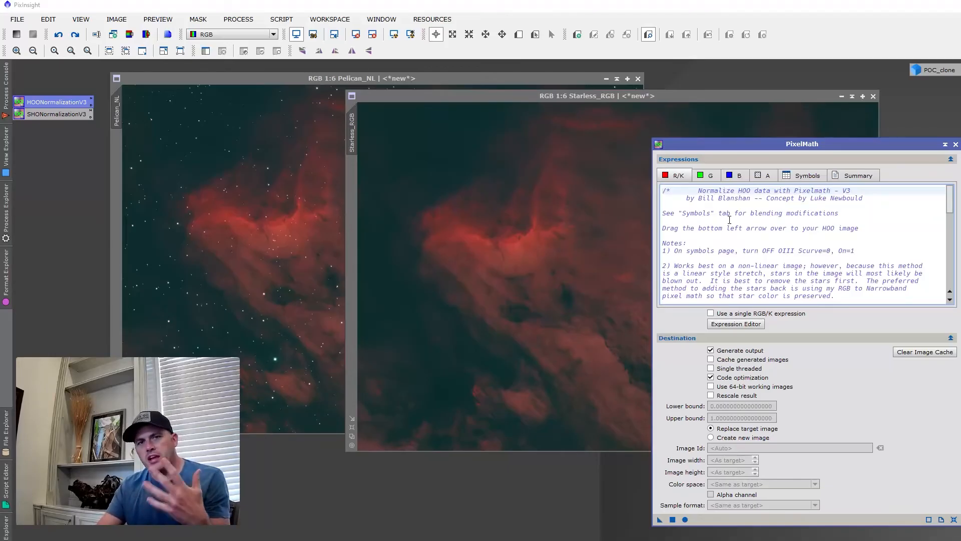
left_click(738, 176)
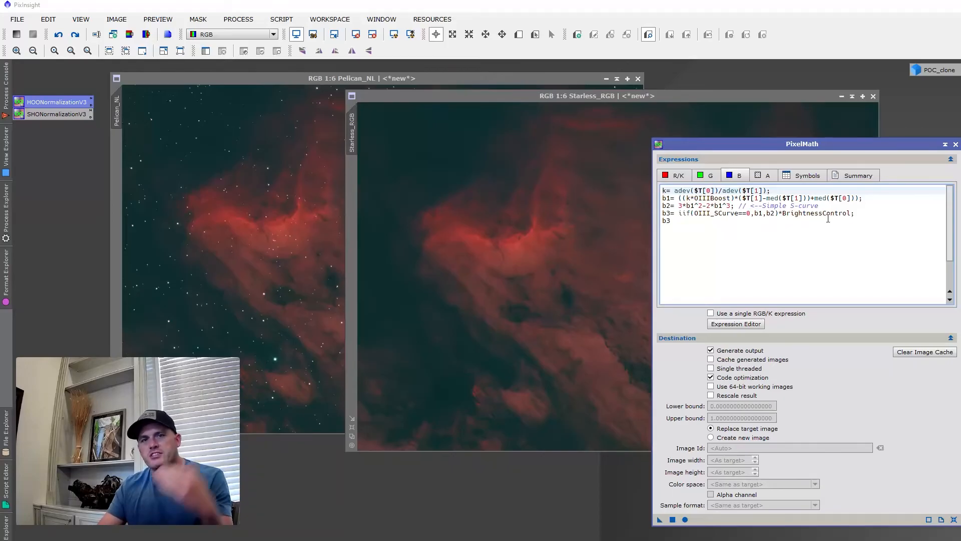
left_click(671, 176)
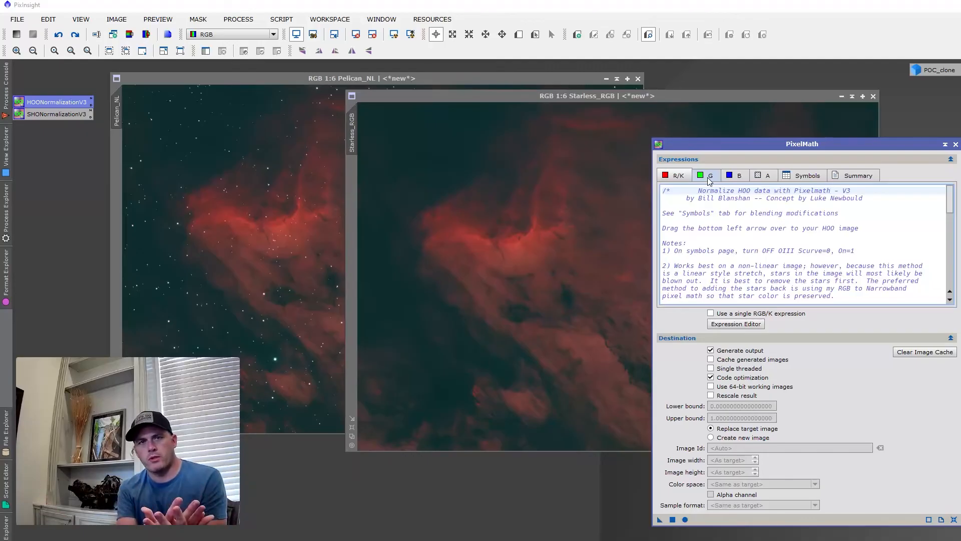
left_click(739, 175)
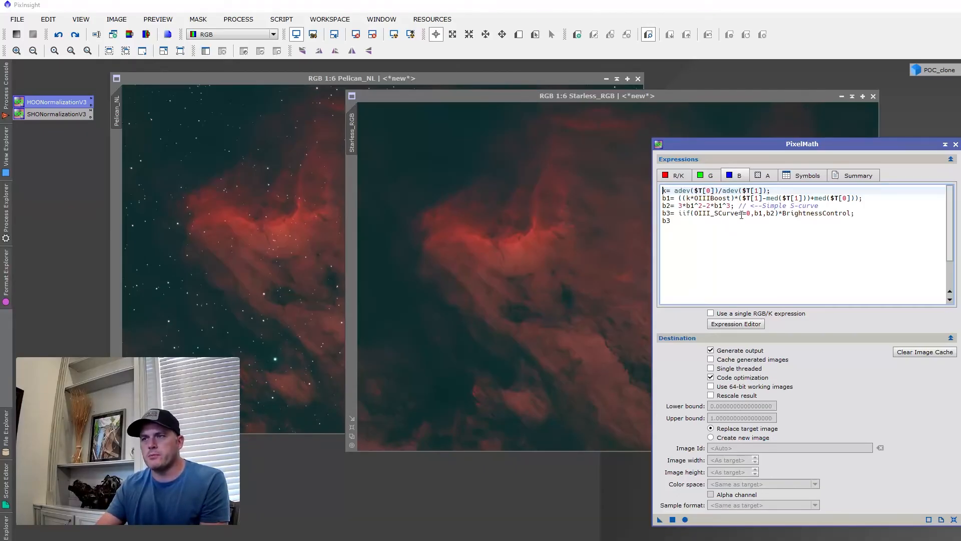
left_click(799, 175)
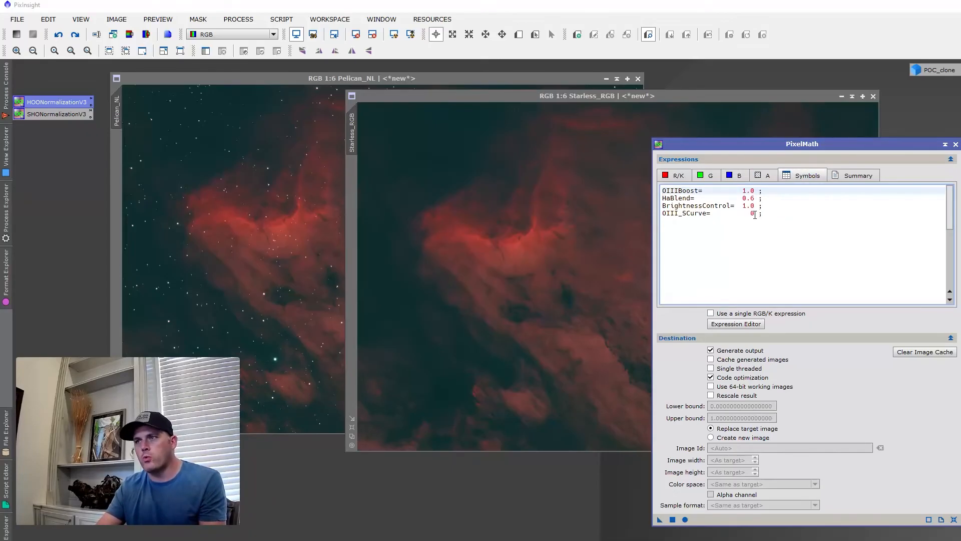
left_click(744, 177)
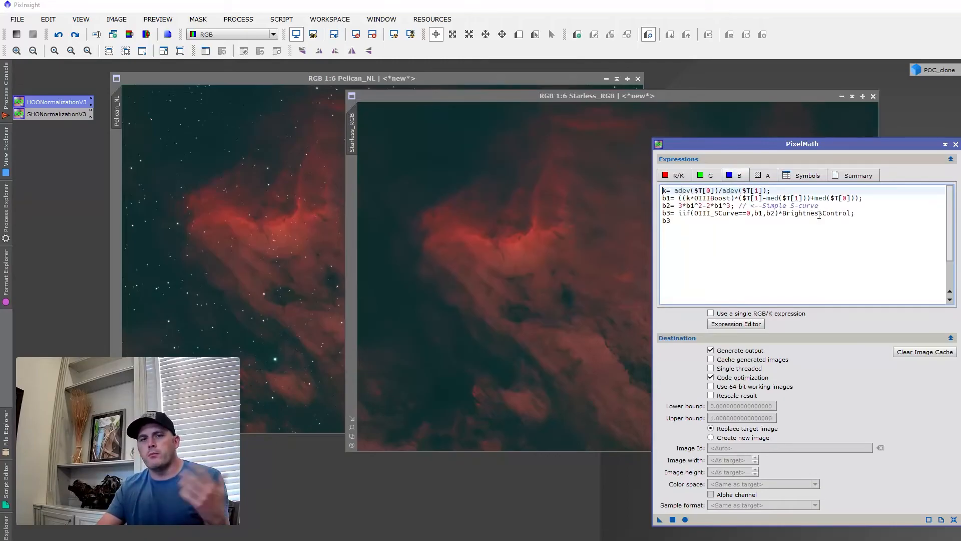
left_click(804, 178)
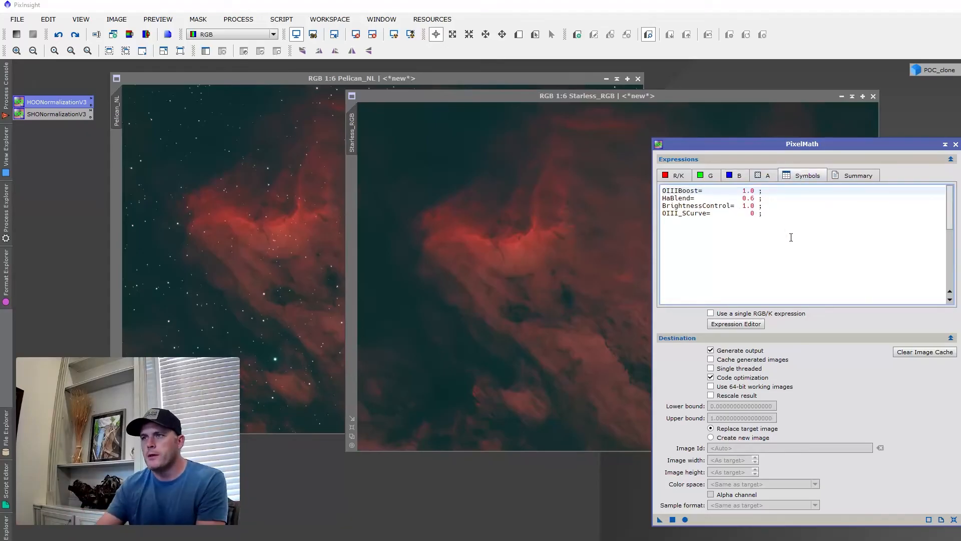
left_click(706, 176)
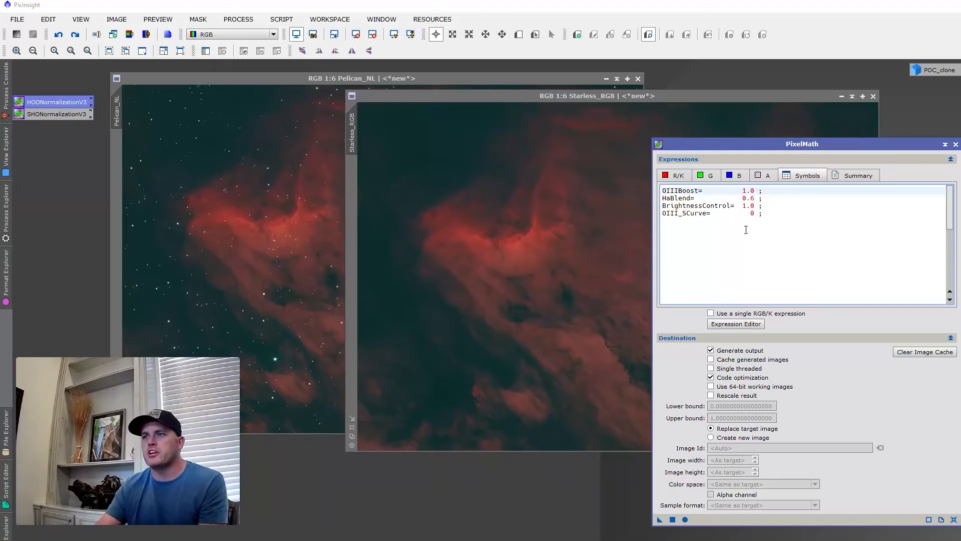
left_click(737, 176)
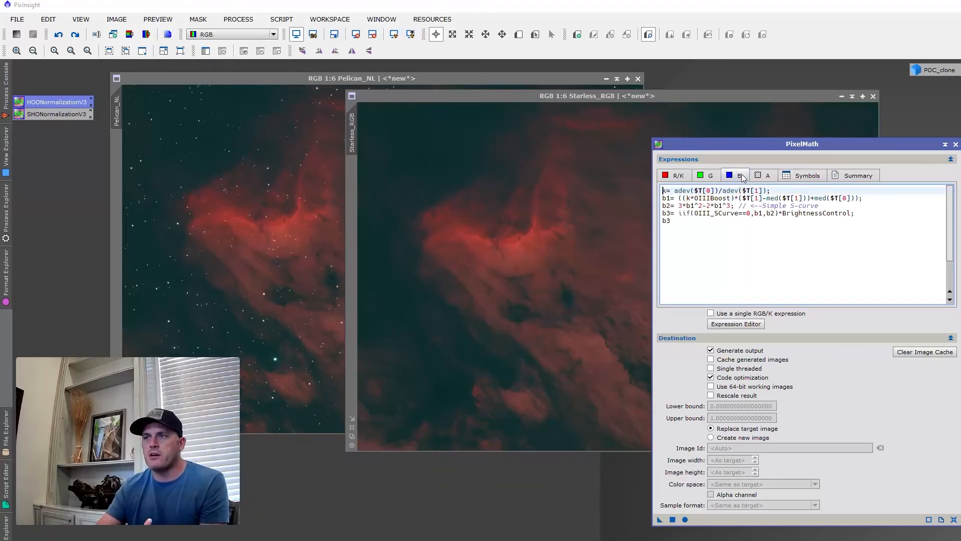
Apply the HOO normalization expressions to the Starless_RGB image and shift PixelMath aside to uncover the image
left_click_drag(784, 142, 804, 133)
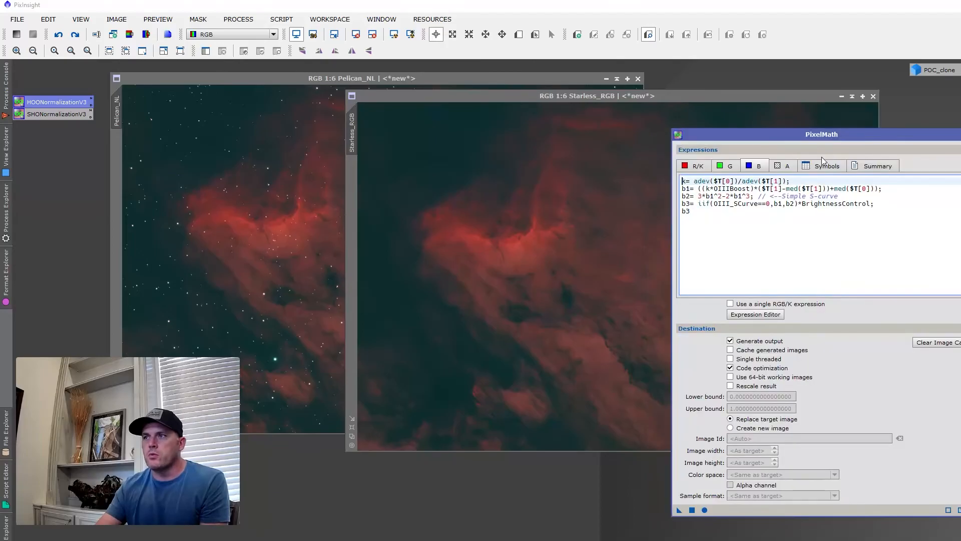
left_click(821, 166)
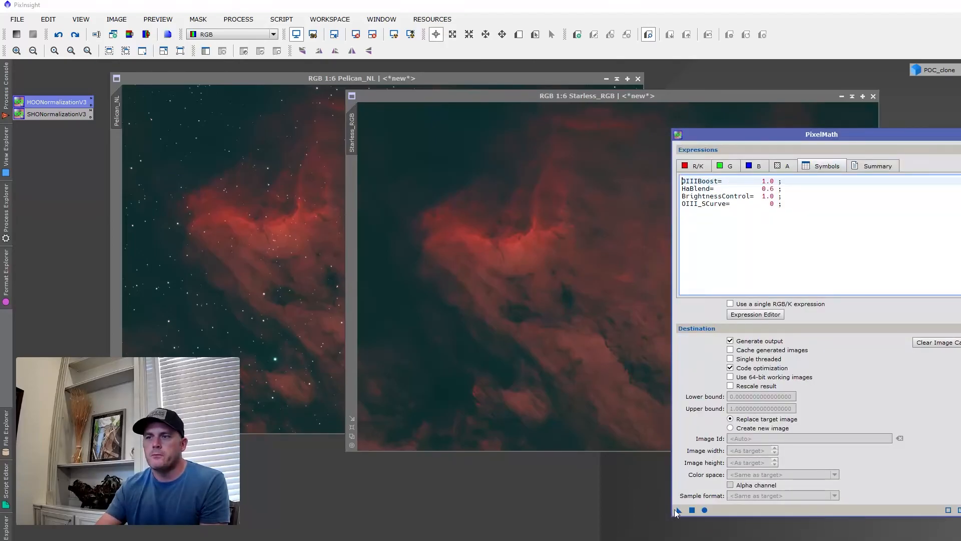
left_click_drag(603, 424, 512, 328)
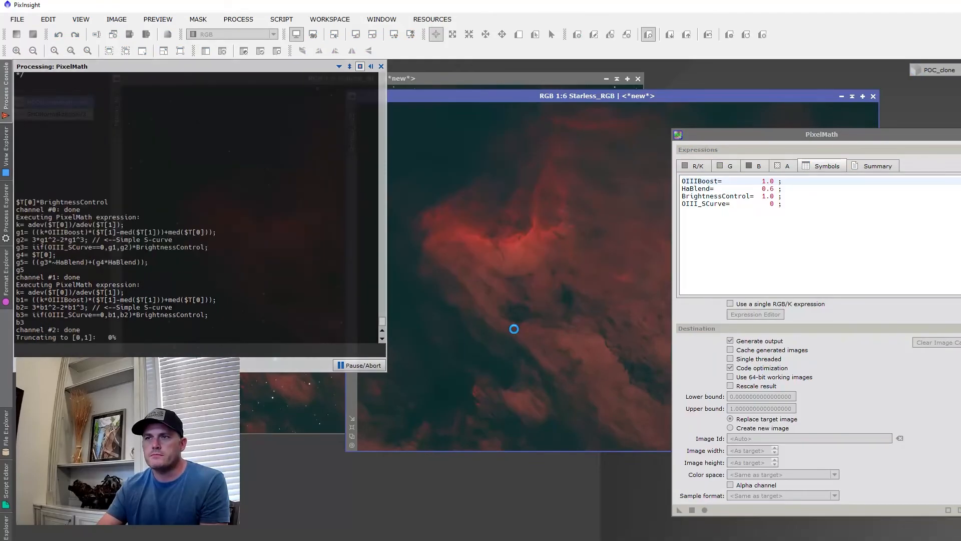
left_click_drag(738, 136, 960, 148)
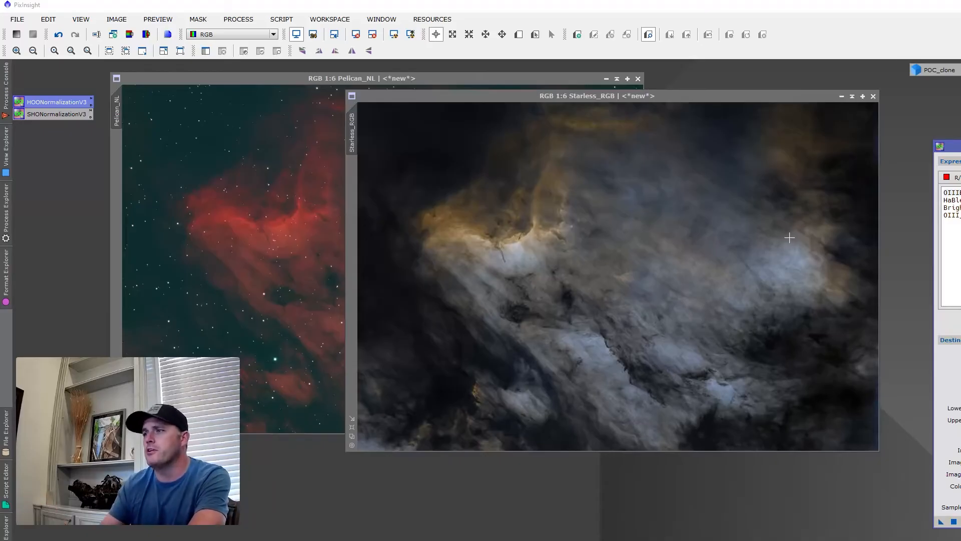
left_click_drag(960, 147, 898, 166)
left_click_drag(514, 262, 586, 341)
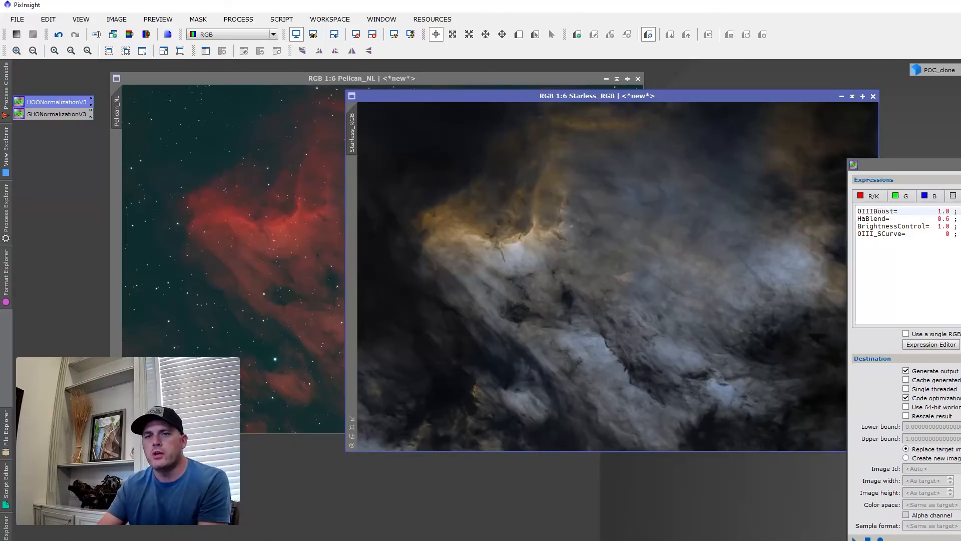
Start CurvesTransformation with a real-time preview of Starless_RGB and raise the middle of the saturation curve
double_click(960, 430)
left_click(915, 433)
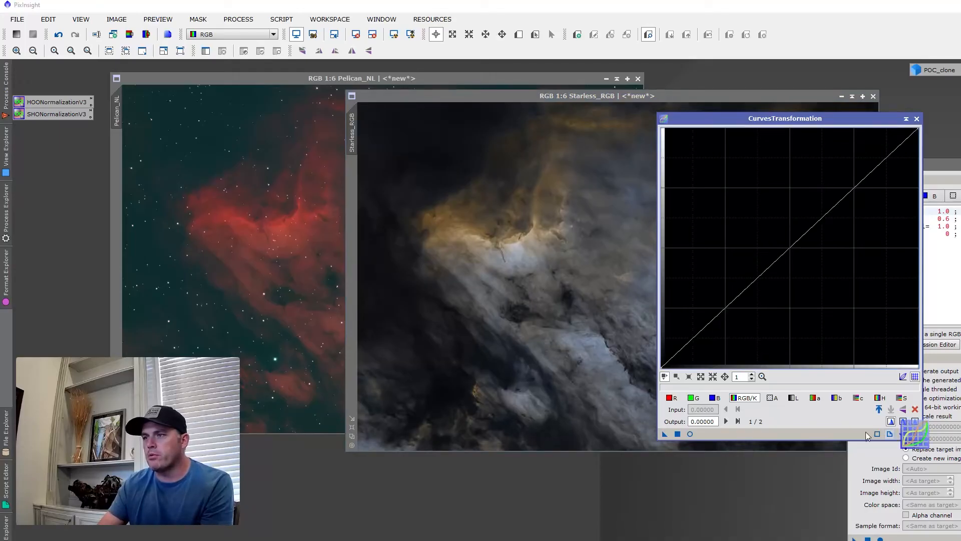
left_click(690, 433)
left_click_drag(509, 139, 548, 95)
left_click(903, 397)
left_click_drag(772, 263, 768, 237)
Lift the RGB/K curve with points near 0.45/0.51 and 0.25/0.28, apply the curves to Starless_RGB, and close CurvesTransformation and its preview
left_click(747, 398)
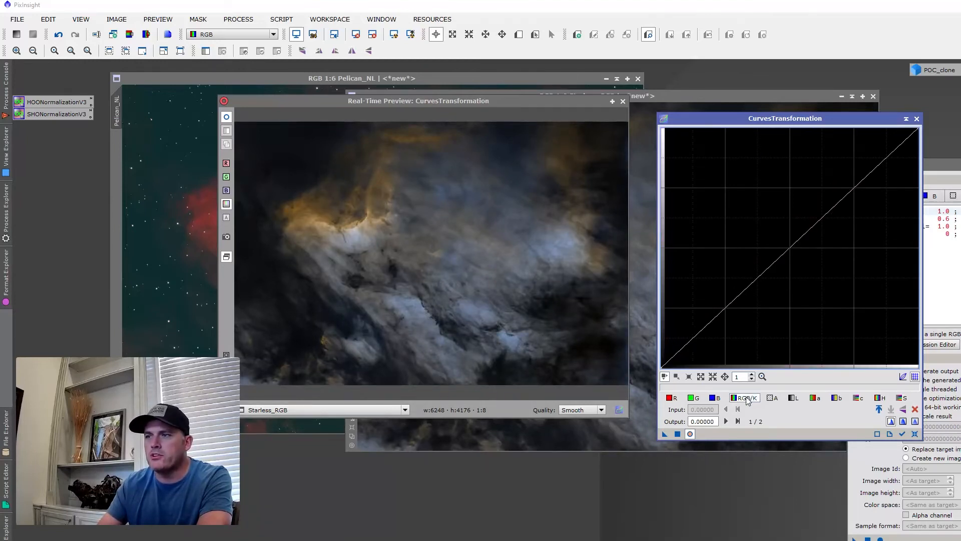
left_click(777, 246)
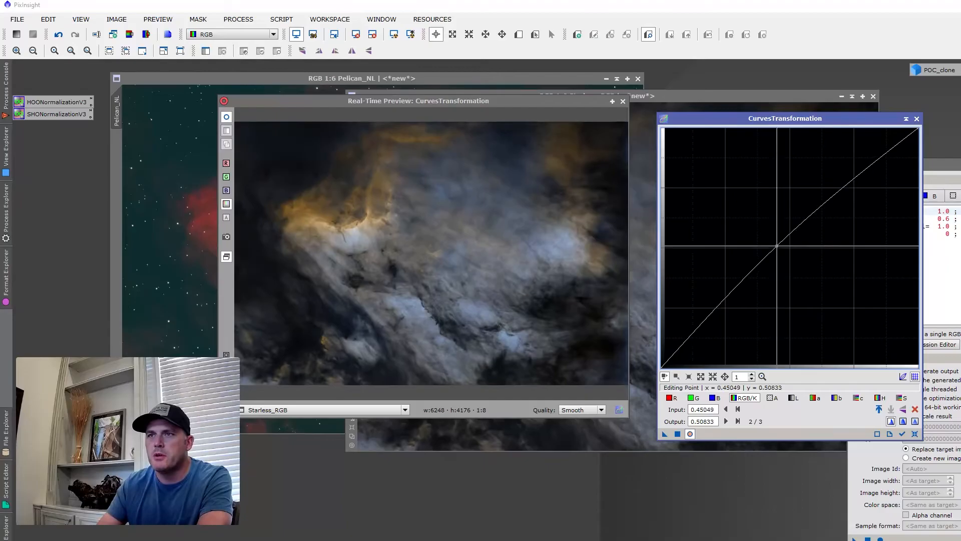
left_click(723, 300)
left_click_drag(722, 300, 724, 301)
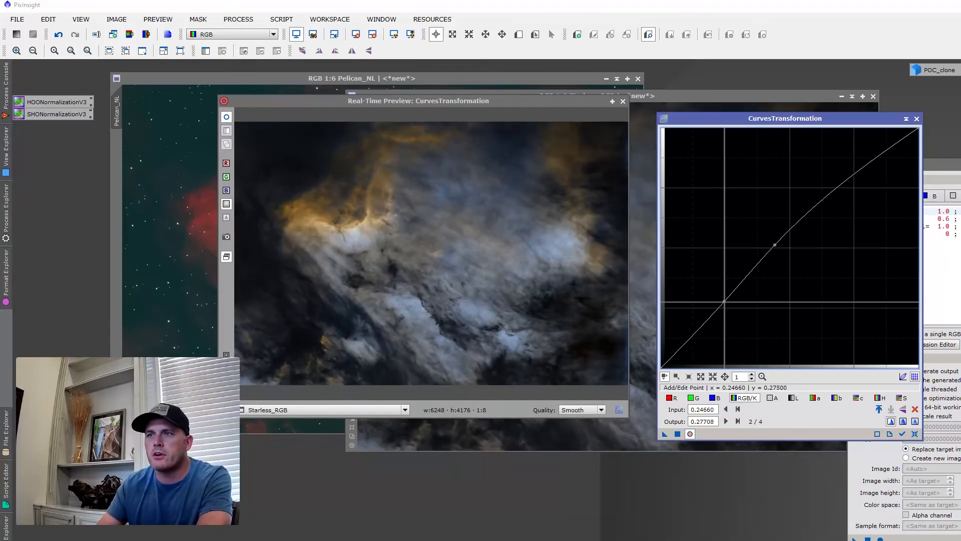
left_click(677, 434)
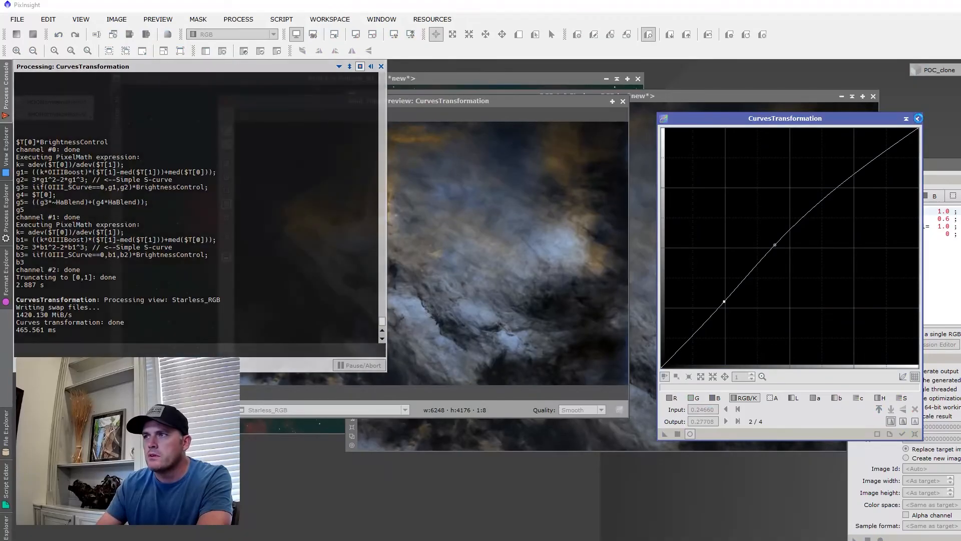
left_click(916, 119)
left_click(623, 101)
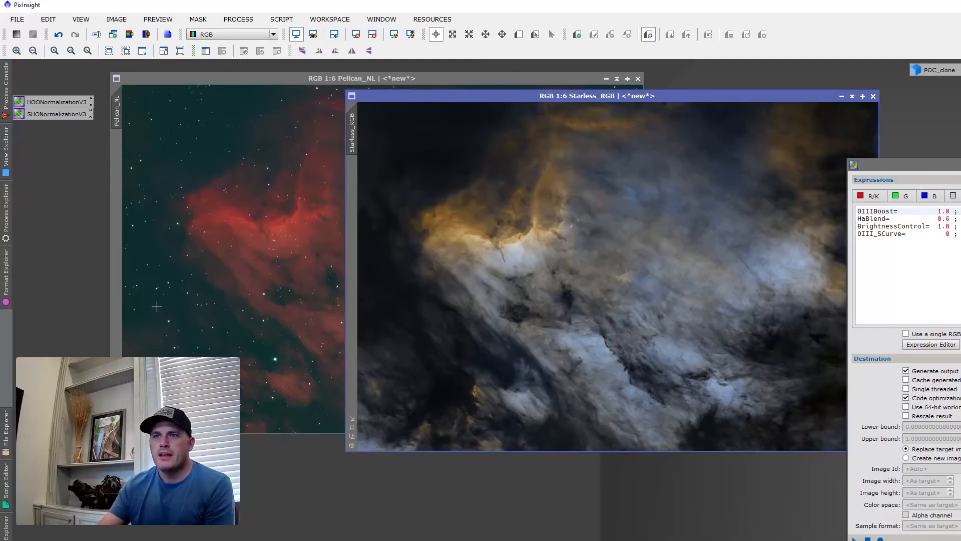
Compare the original Pelican_NL image with the normalized one and close Starless_RGB without saving it
left_click(201, 271)
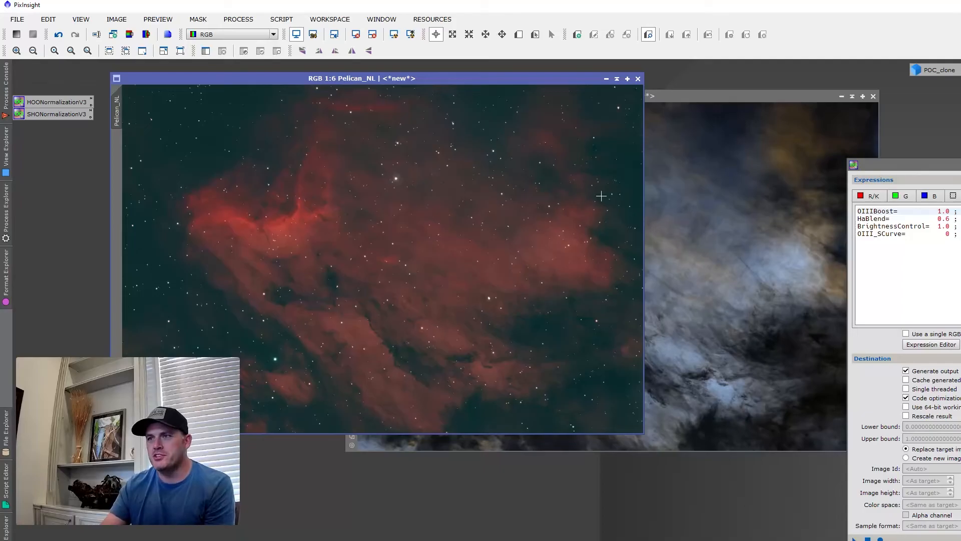
left_click(732, 253)
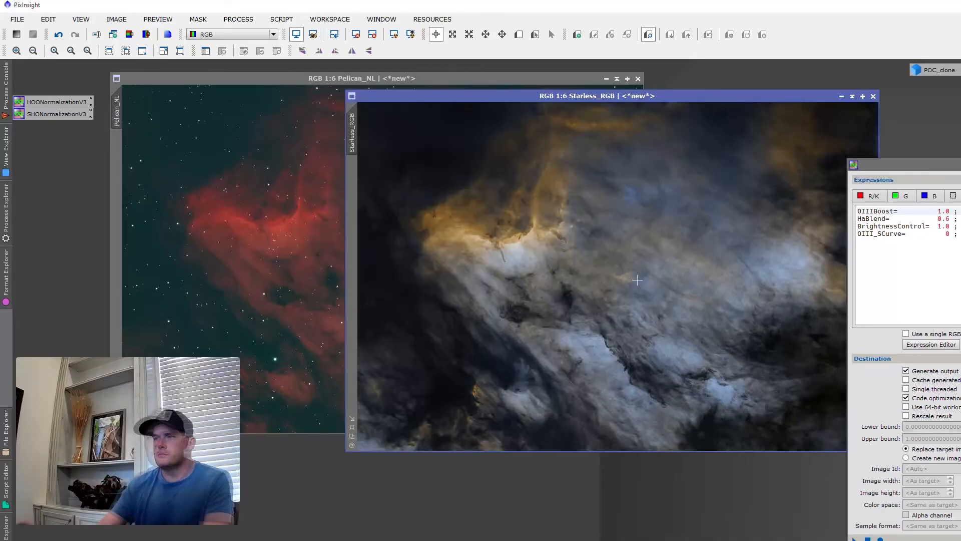
left_click(874, 96)
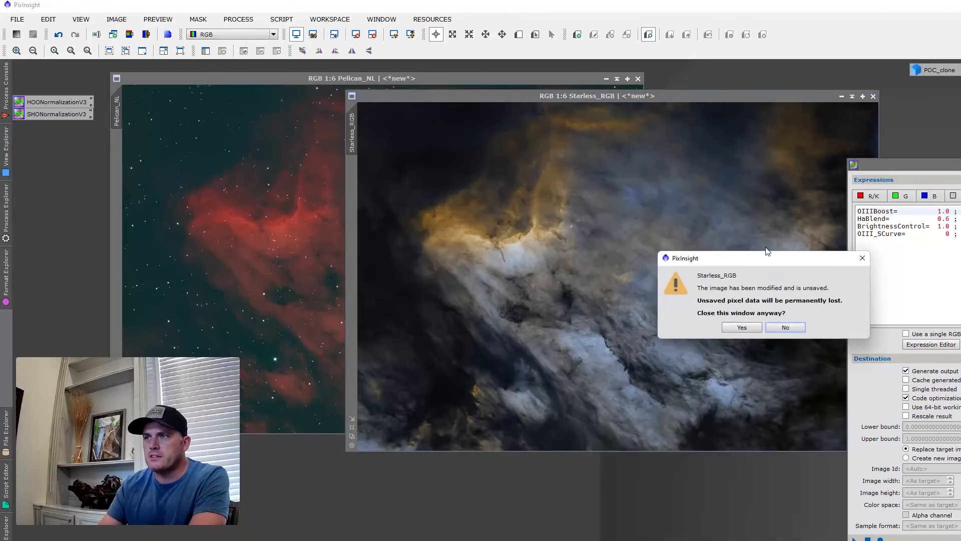
left_click(738, 325)
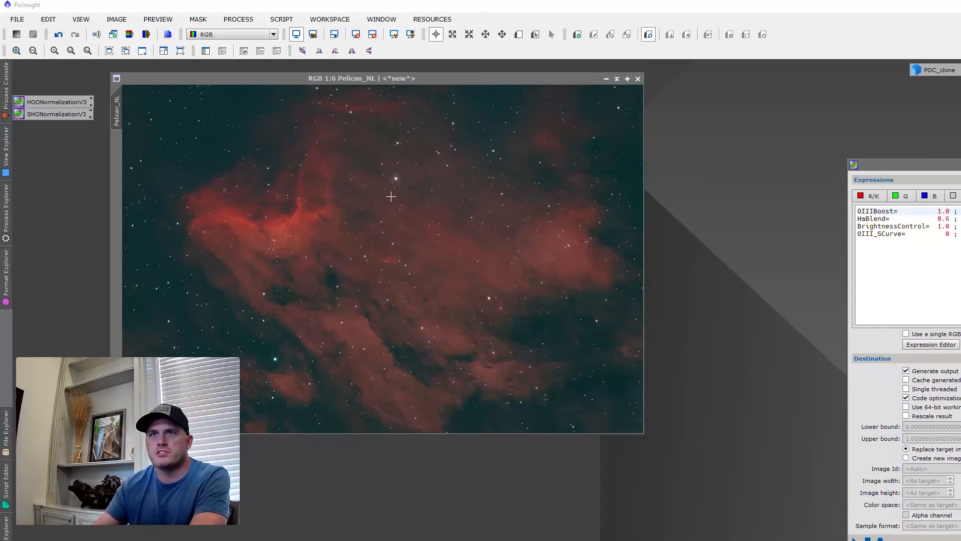
Load the process icons from Bills_RGB_Stars_to_NB_Transfer_V11.xpsm in the Downloads folder onto the workspace and close the file window
key("alt+Tab")
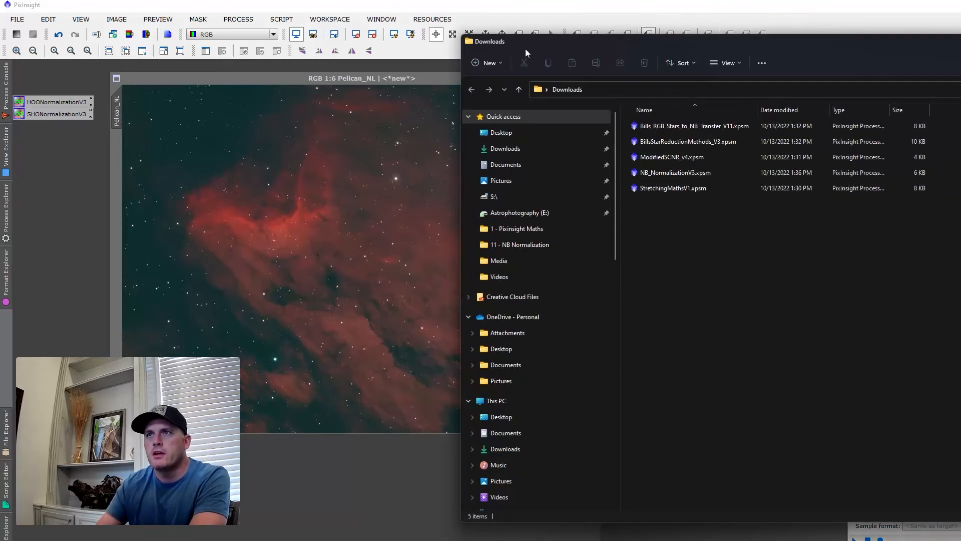
left_click_drag(674, 128, 54, 184)
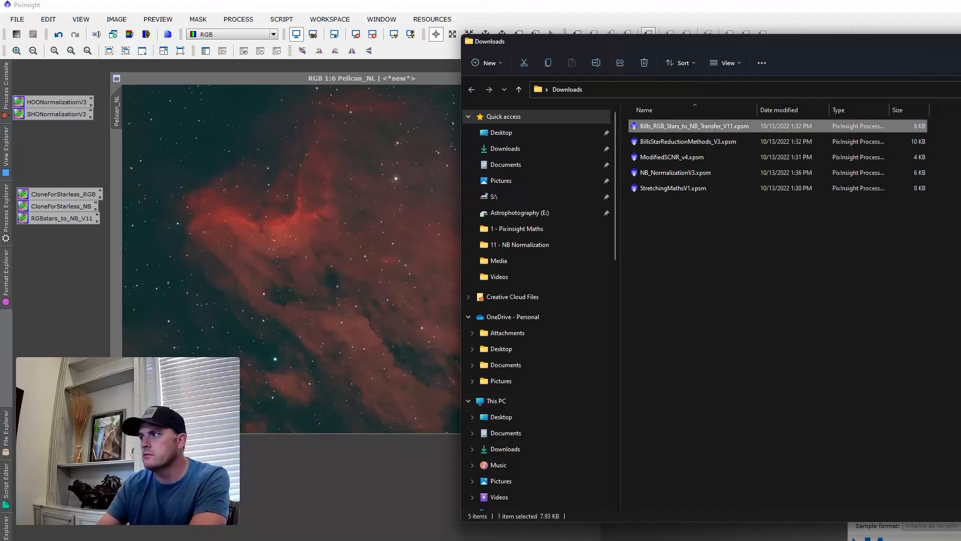
key("alt+F4")
Clone Pelican_NL as Starless_RGB with the CloneForStarless_RGB process and place the copy over the original
left_click_drag(72, 194, 233, 170)
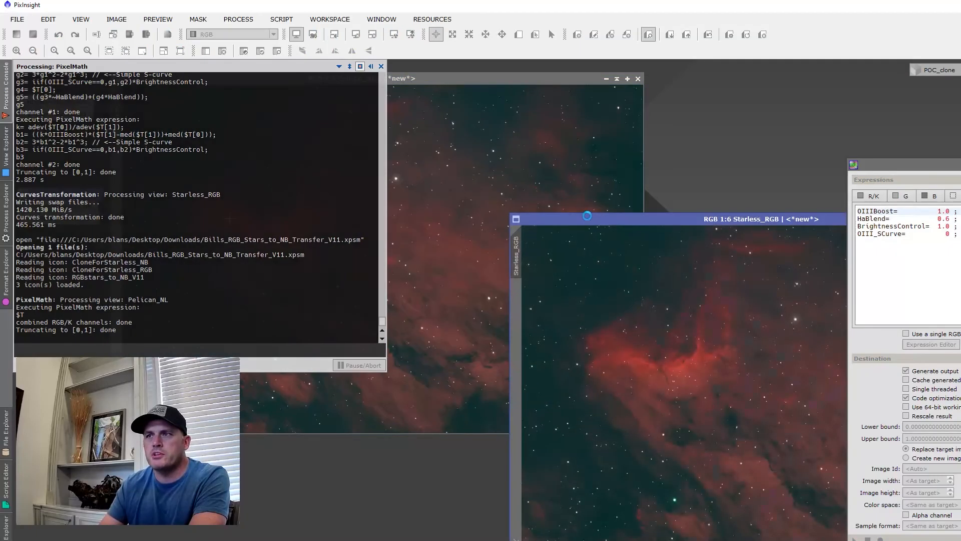
left_click_drag(588, 221, 309, 124)
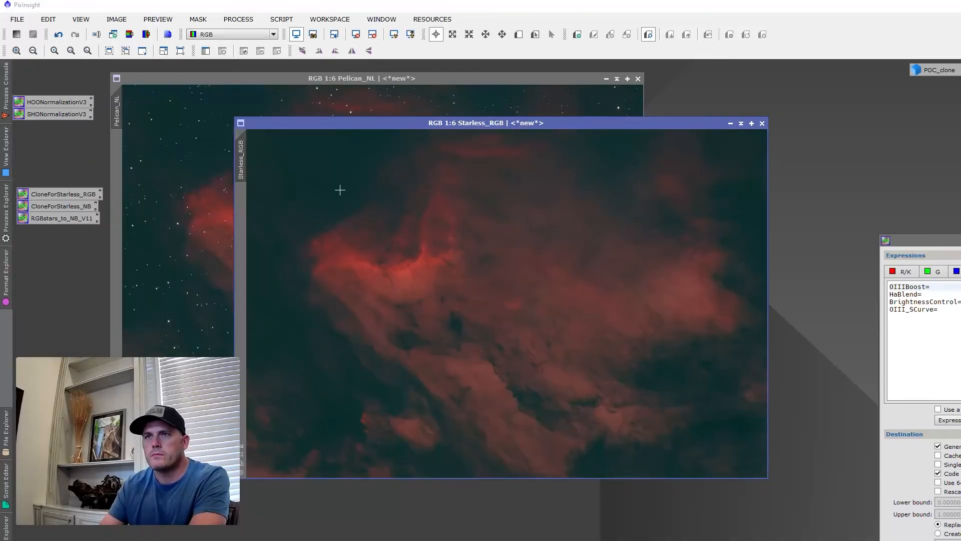
Clone Starless_RGB as Starless_NB with the CloneForStarless_NB process and place the copy overlapping the other two images
left_click(198, 219)
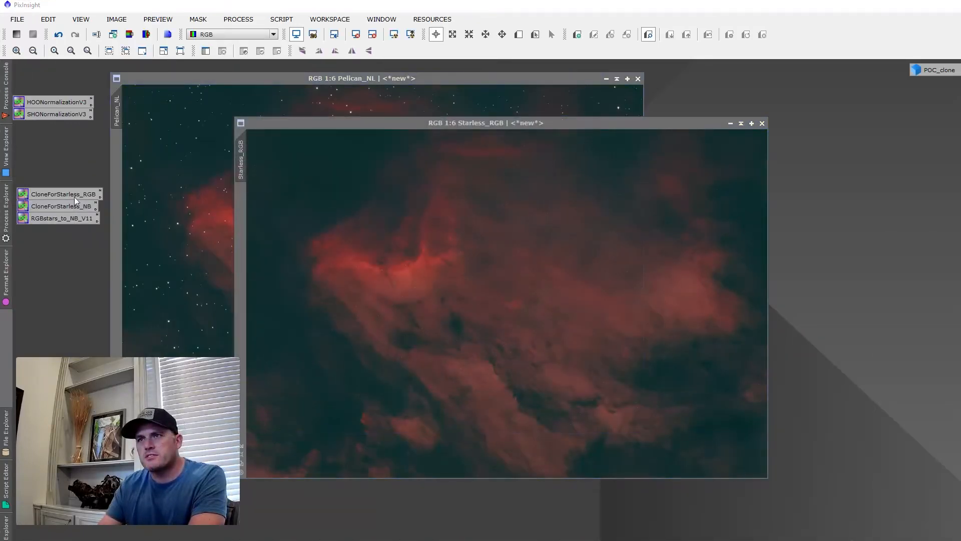
left_click_drag(49, 205, 364, 183)
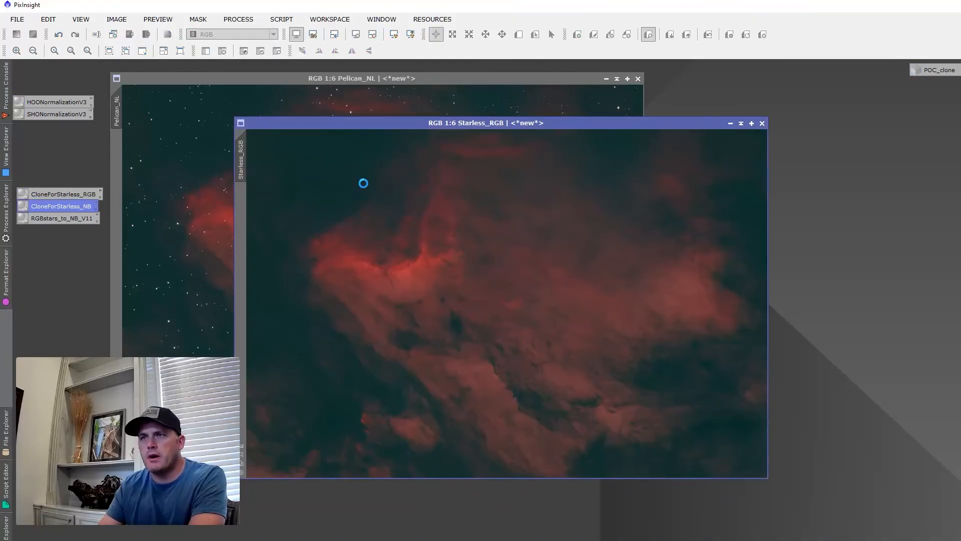
left_click_drag(728, 98, 573, 146)
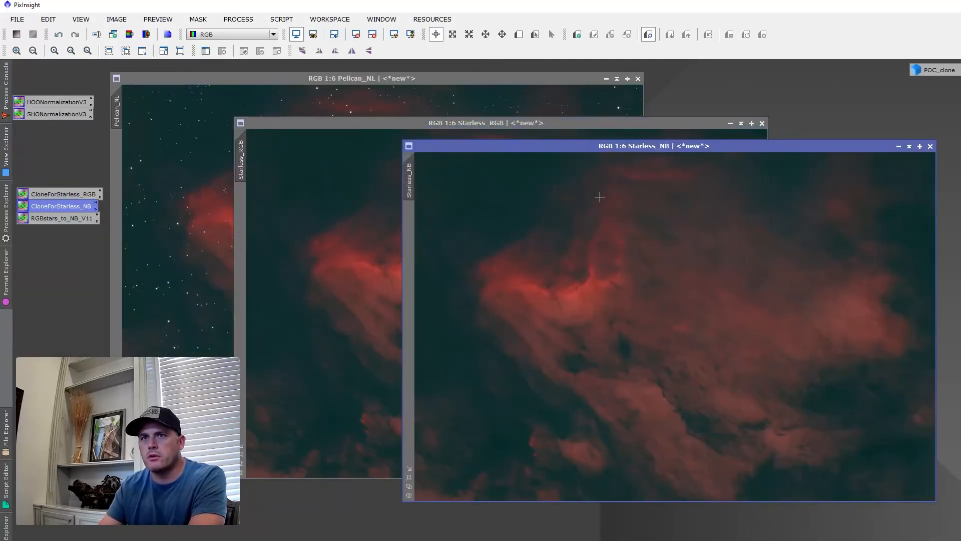
left_click_drag(668, 146, 675, 146)
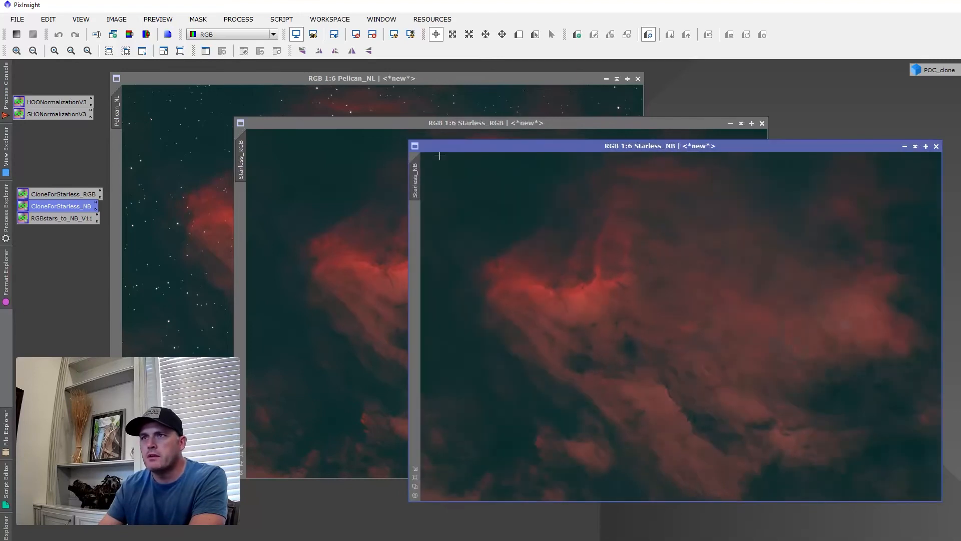
left_click(369, 152)
left_click(820, 183)
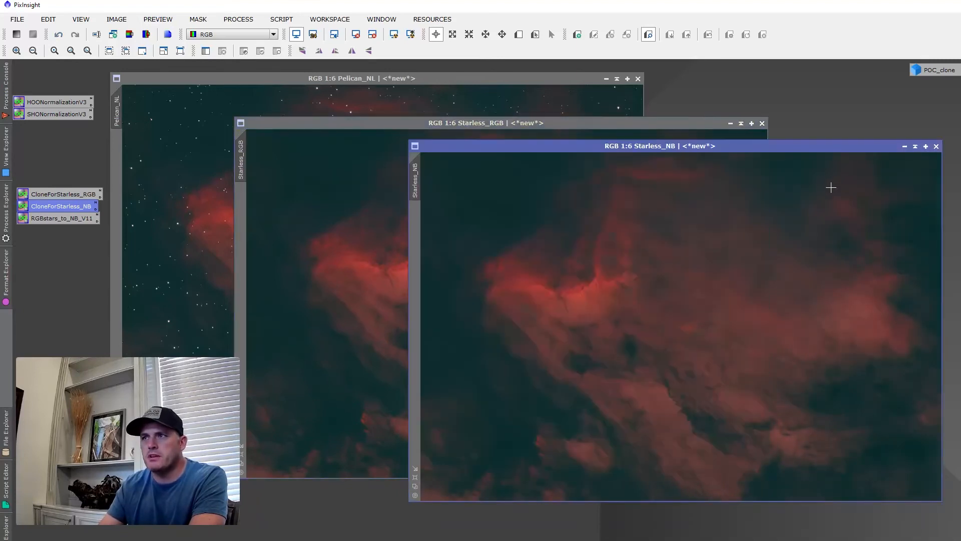
left_click_drag(789, 147, 782, 148)
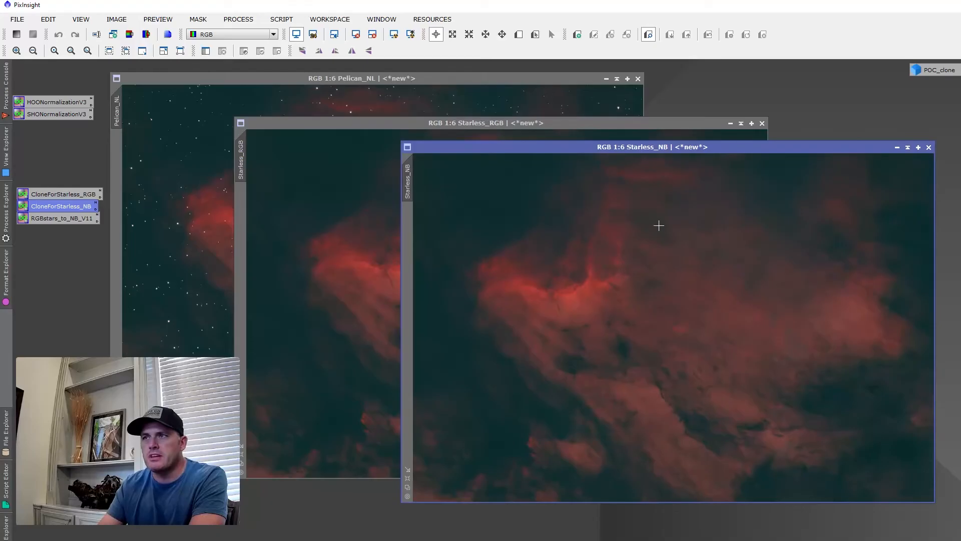
Normalize Starless_NB with the HOONormalizationV3 process and open a reset CurvesTransformation with its real-time preview
left_click_drag(37, 101, 605, 242)
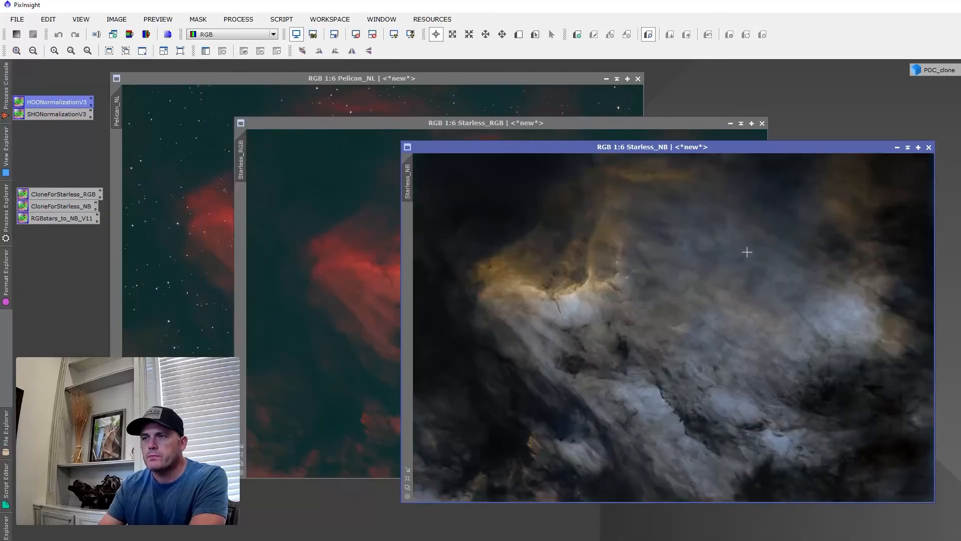
double_click(70, 517)
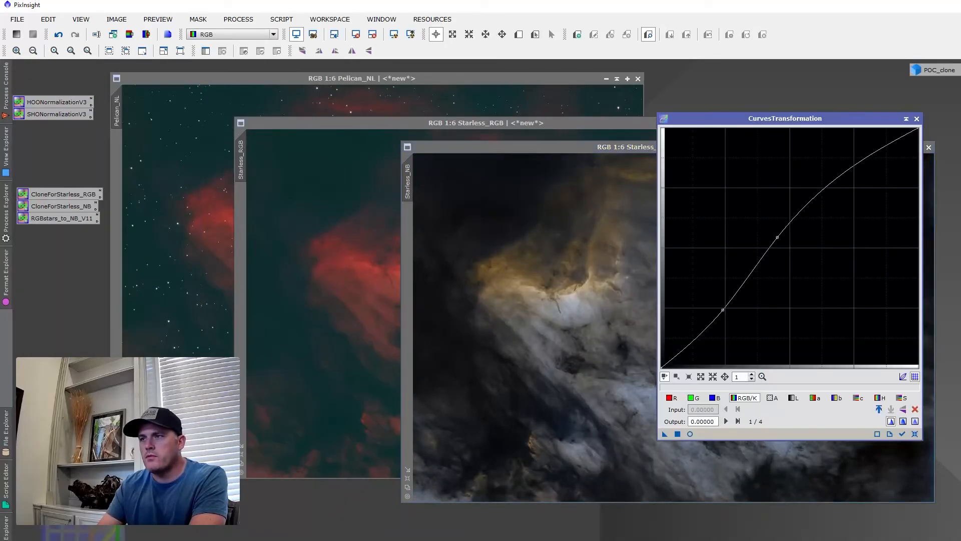
left_click_drag(874, 118, 719, 78)
left_click(700, 394)
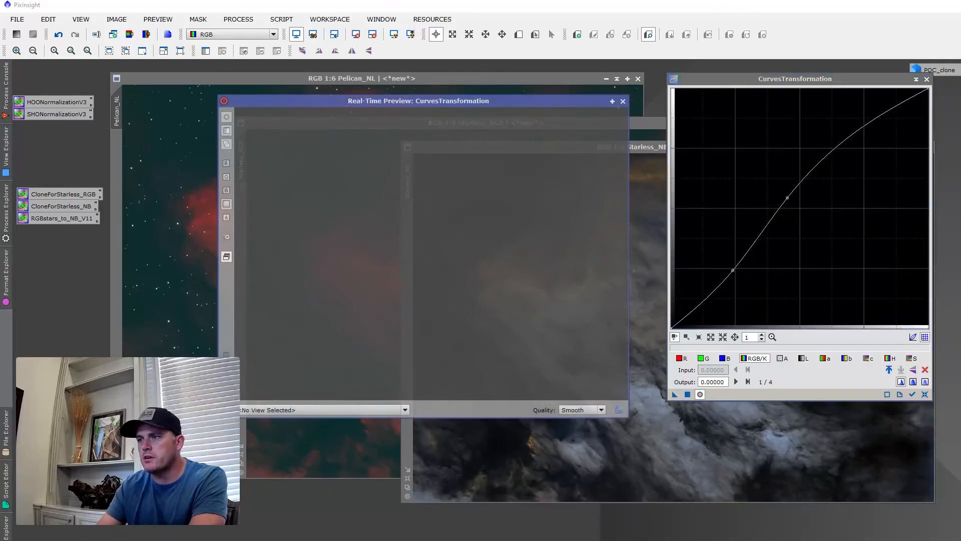
left_click(924, 395)
Raise the saturation curve, add RGB/K points near 0.49/0.54 and 0.17/0.18, apply the curves to Starless_NB, and close CurvesTransformation and its preview
left_click(911, 358)
left_click_drag(804, 201, 786, 191)
left_click(754, 358)
left_click(797, 198)
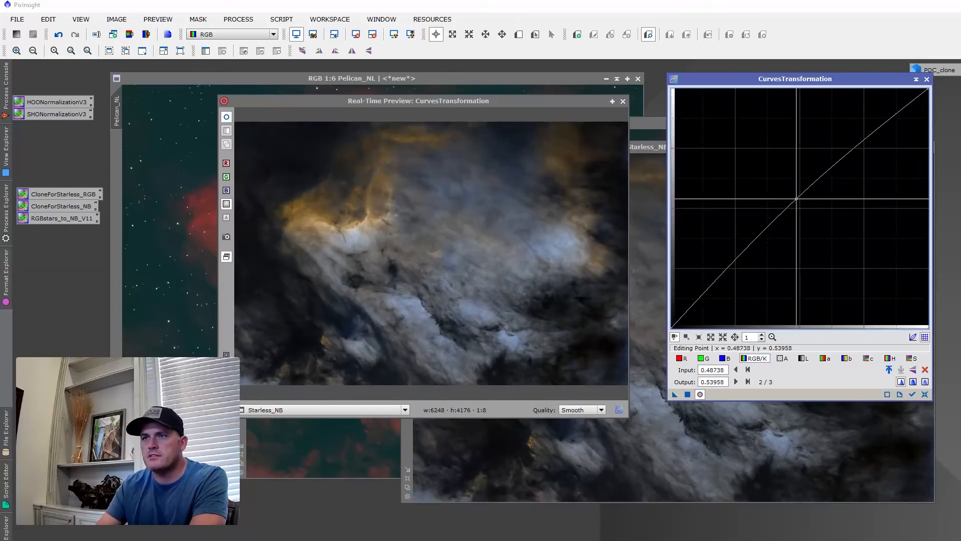
left_click(718, 284)
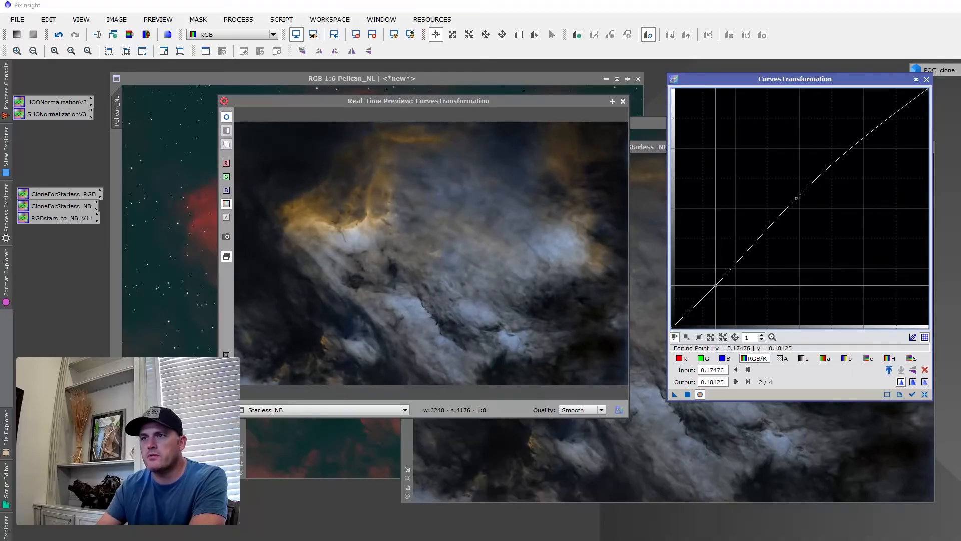
left_click(687, 394)
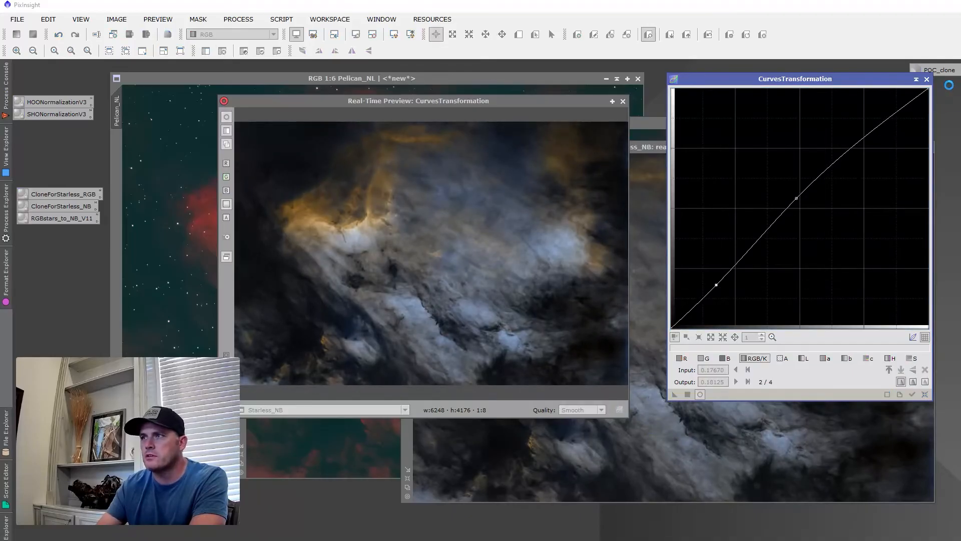
left_click(927, 78)
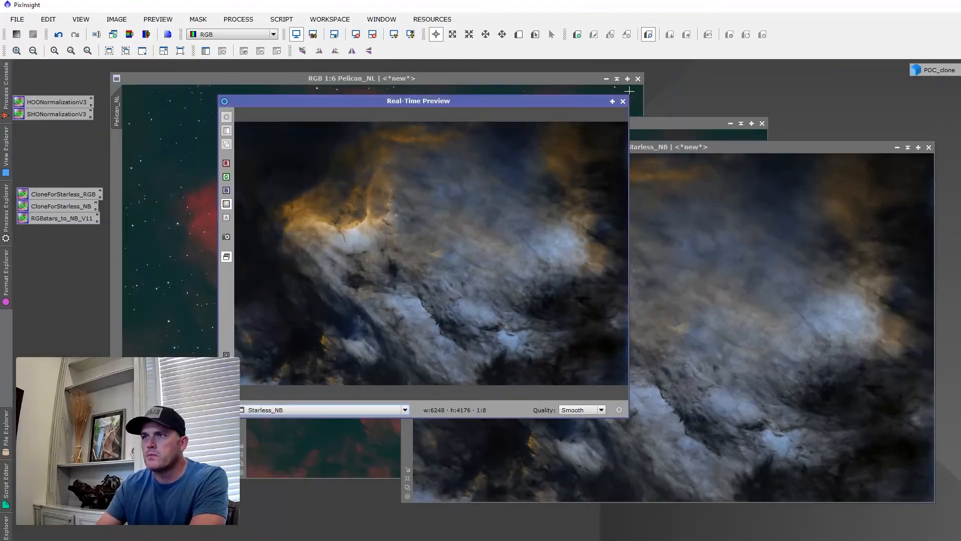
left_click(623, 101)
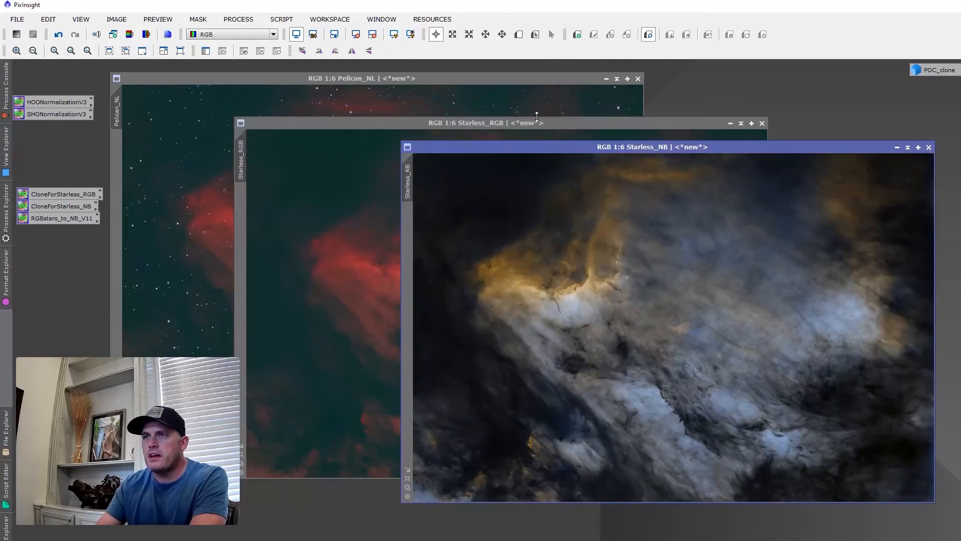
Transfer the stars of Pelican_NL onto Starless_NB with RGBstars_to_NB_V11 using method 5, and place the new image beside the original
left_click(355, 112)
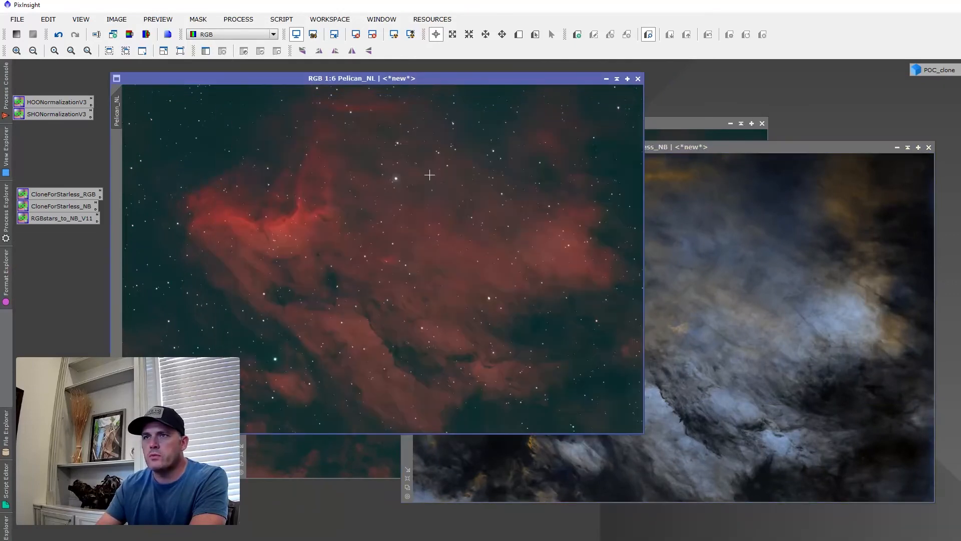
left_click(681, 126)
left_click(785, 165)
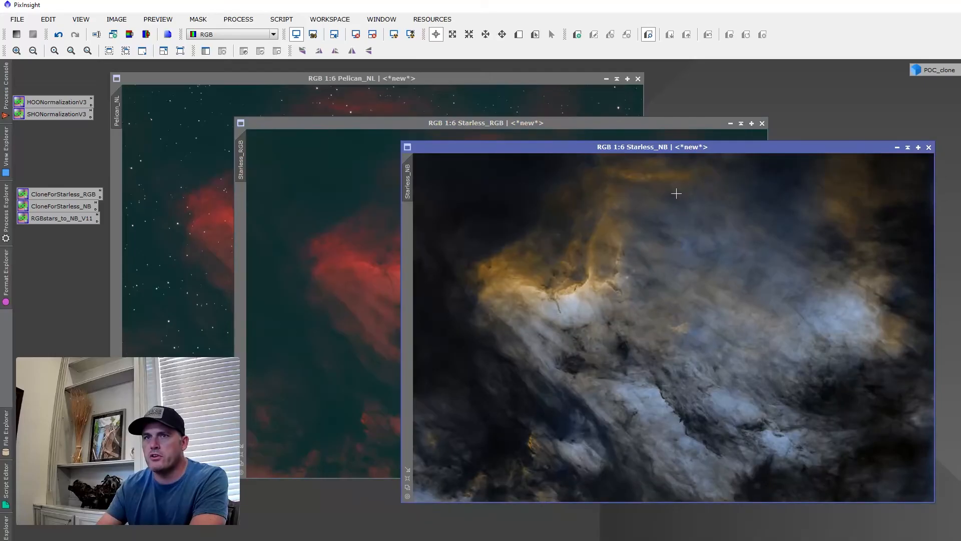
left_click(56, 221)
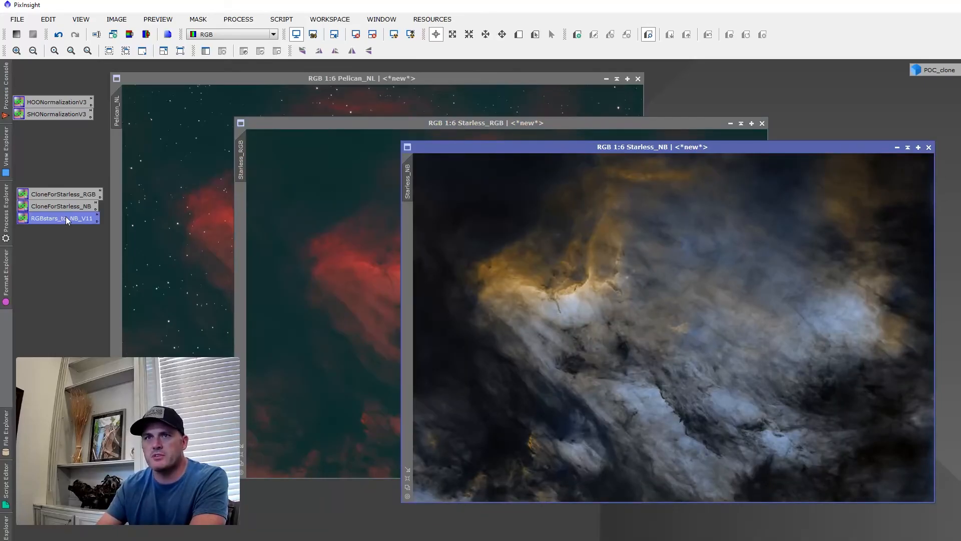
double_click(47, 216)
left_click_drag(788, 172, 717, 116)
left_click(673, 149)
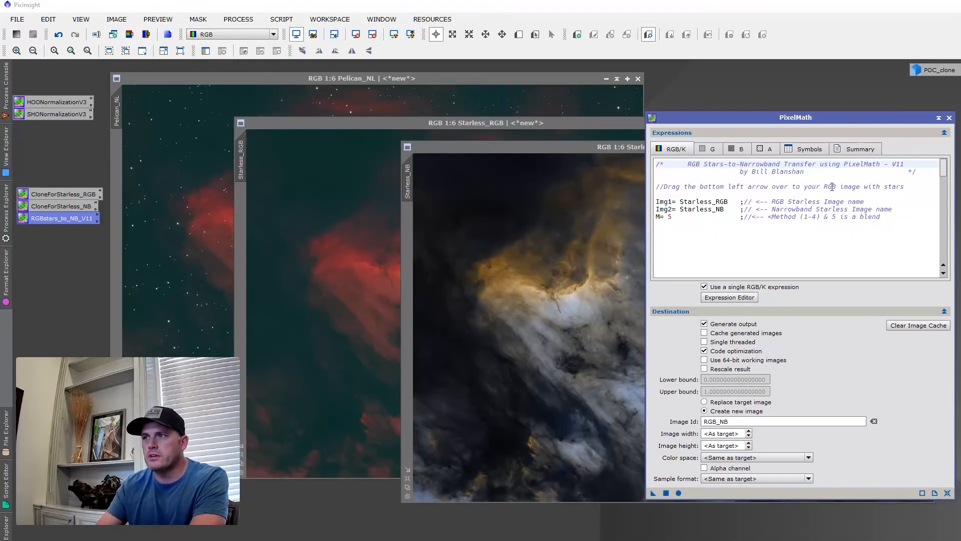
left_click_drag(653, 495, 220, 245)
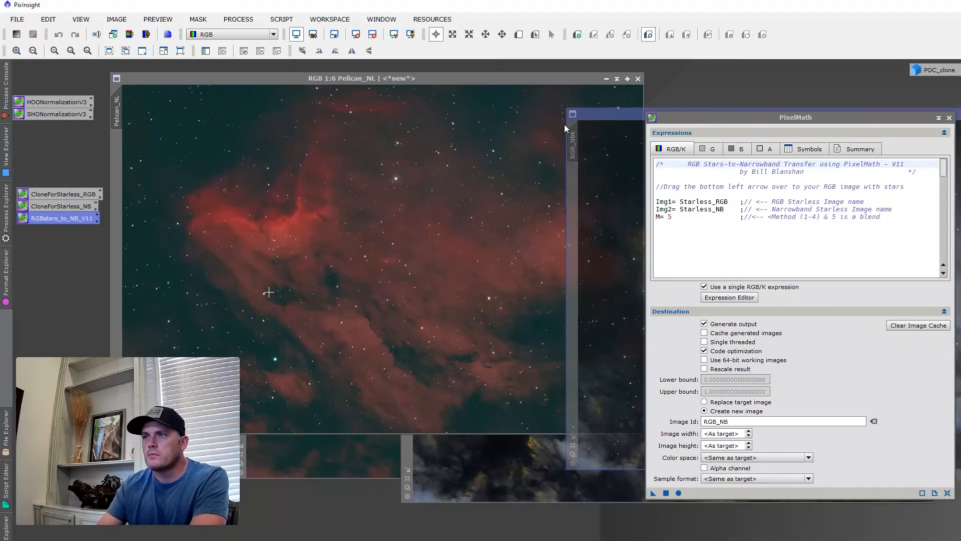
left_click_drag(621, 114, 299, 146)
left_click(949, 117)
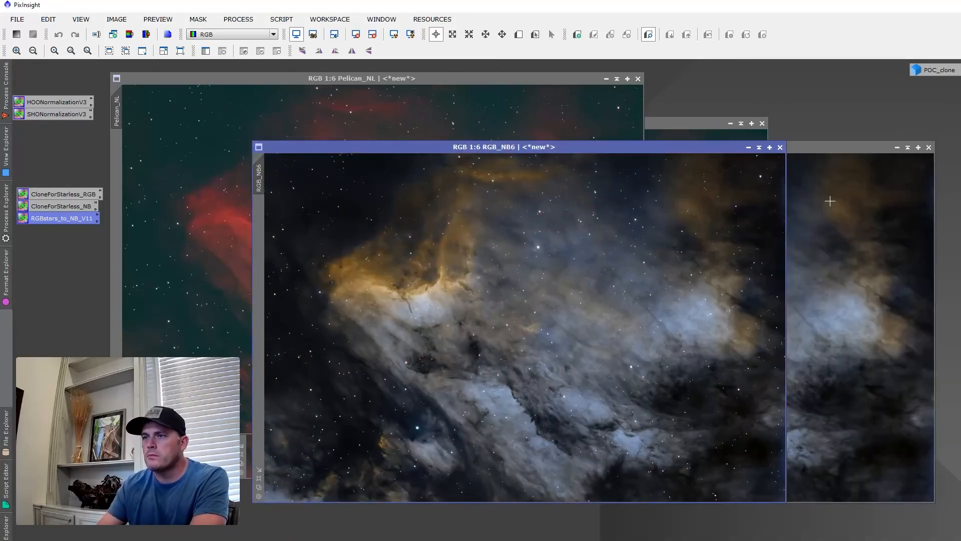
left_click_drag(657, 146, 729, 122)
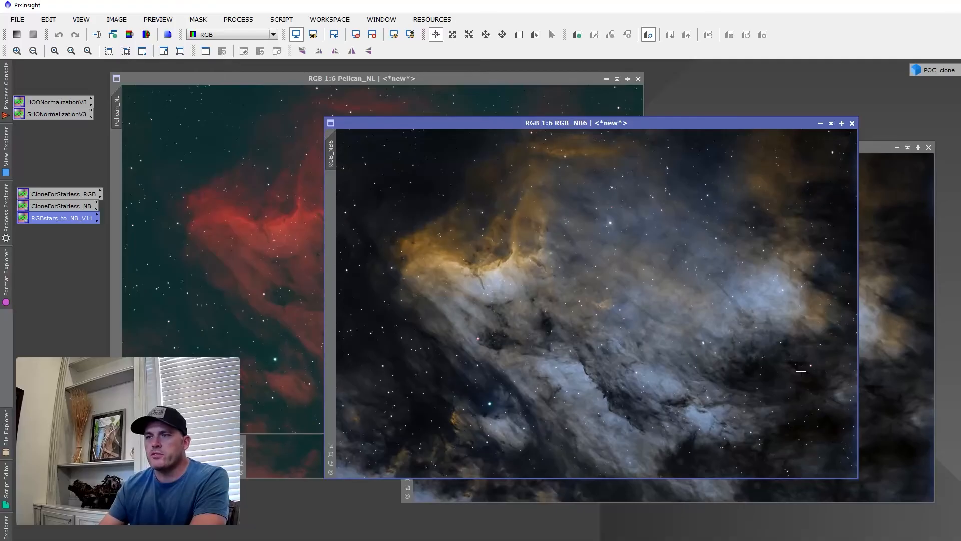
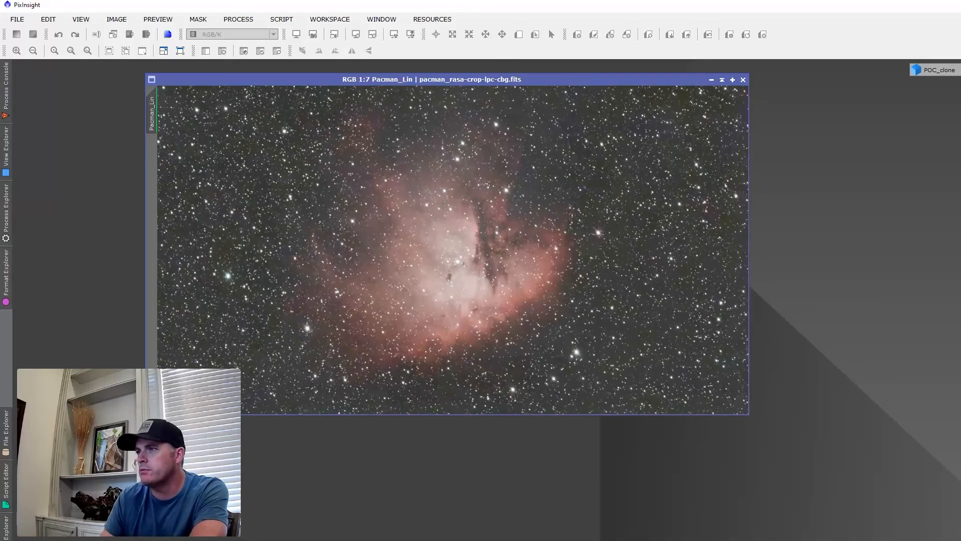
Reposition Pacman_Lin and toggle its screen stretch to check the linear image, leaving the stretched view on
left_click_drag(442, 77, 399, 75)
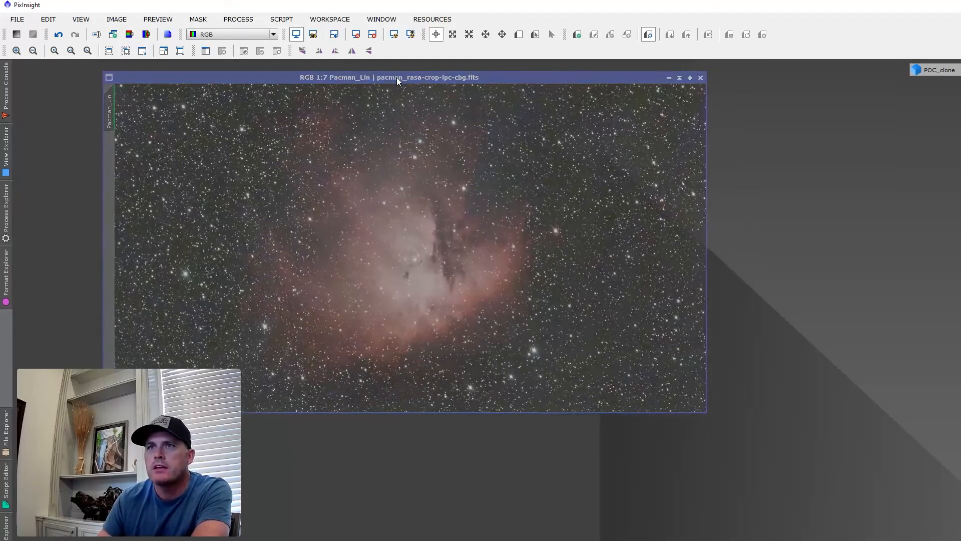
left_click(355, 34)
left_click(394, 36)
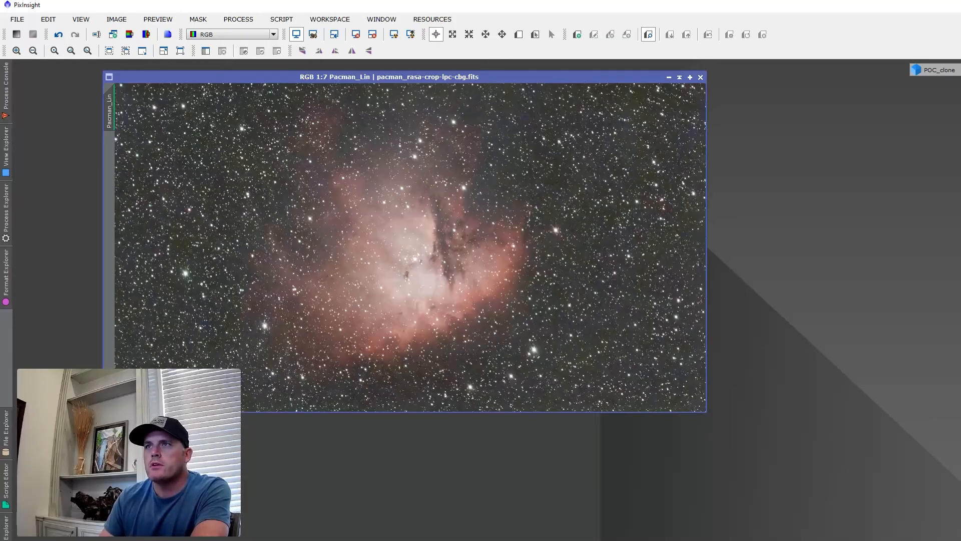
Load the process icons from StretchingMathsV1.xpsm, NB_NormalizationV3.xpsm, Bills_RGB_Stars_to_NB_Transfer_V11.xpsm and BillsStarReductionMethods_V3.xpsm in Downloads, and move Pacman_Lin clear of them
key("alt+Tab")
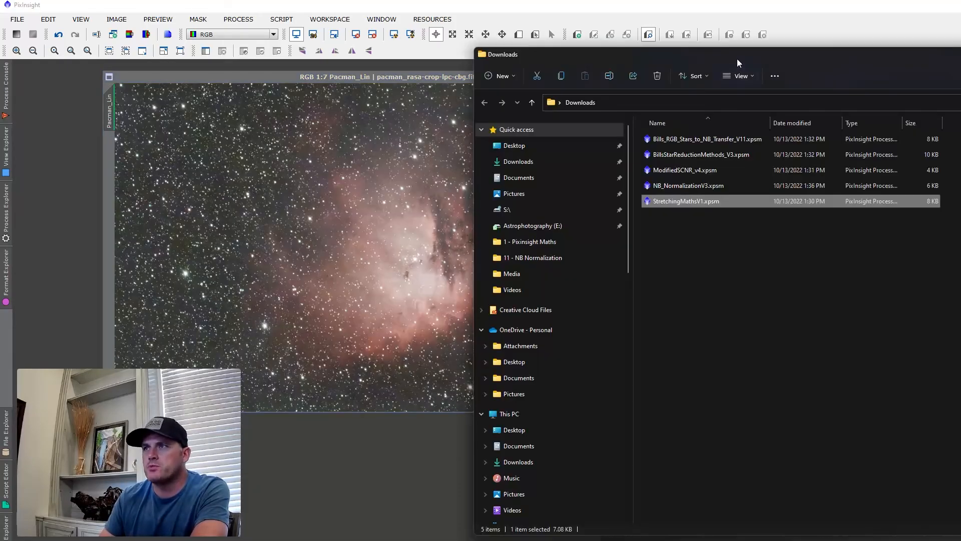
left_click_drag(735, 55, 772, 42)
left_click_drag(726, 189, 85, 148)
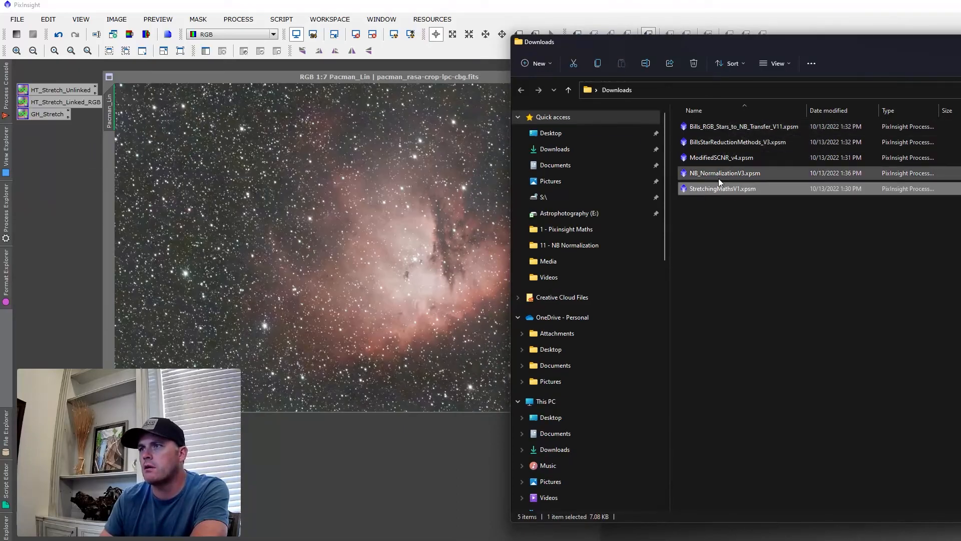
left_click_drag(715, 173, 69, 159)
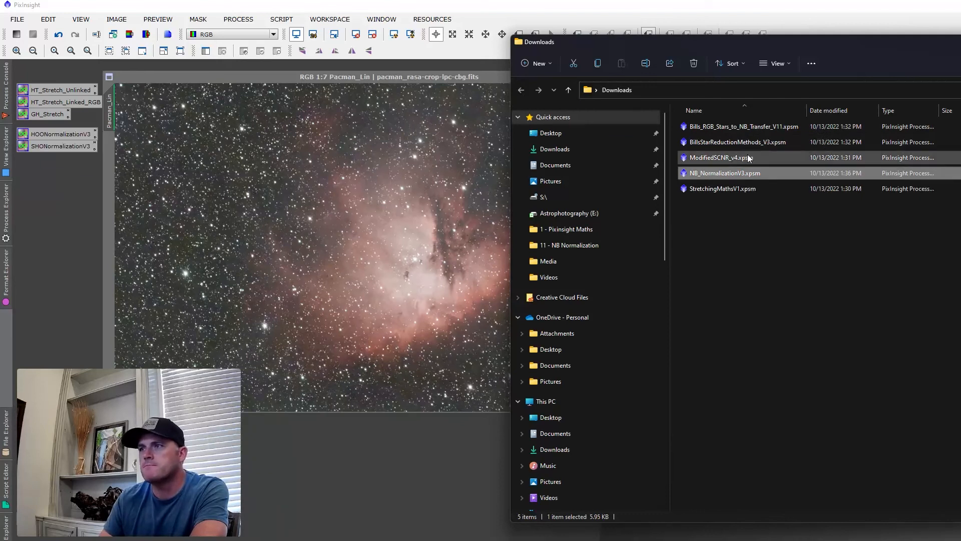
left_click_drag(729, 126, 47, 211)
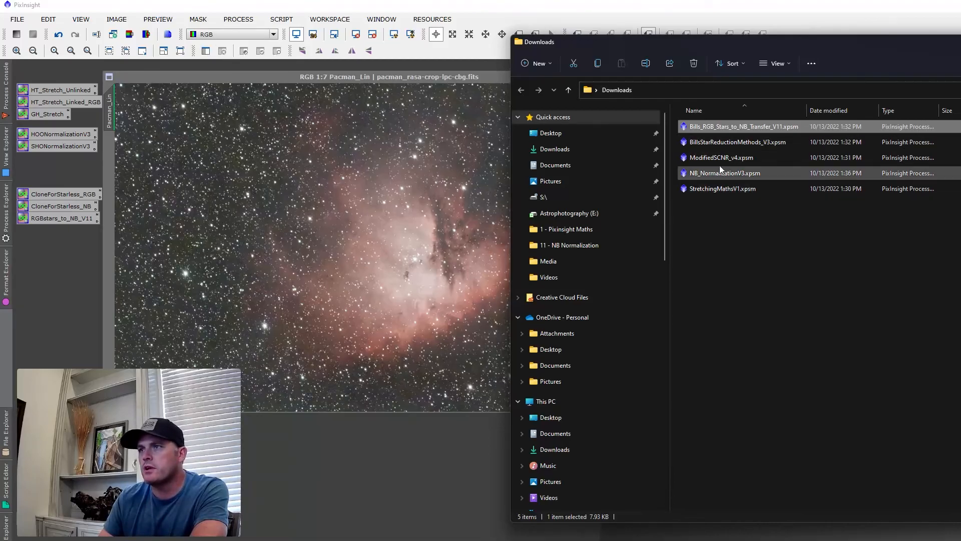
left_click_drag(720, 143, 65, 296)
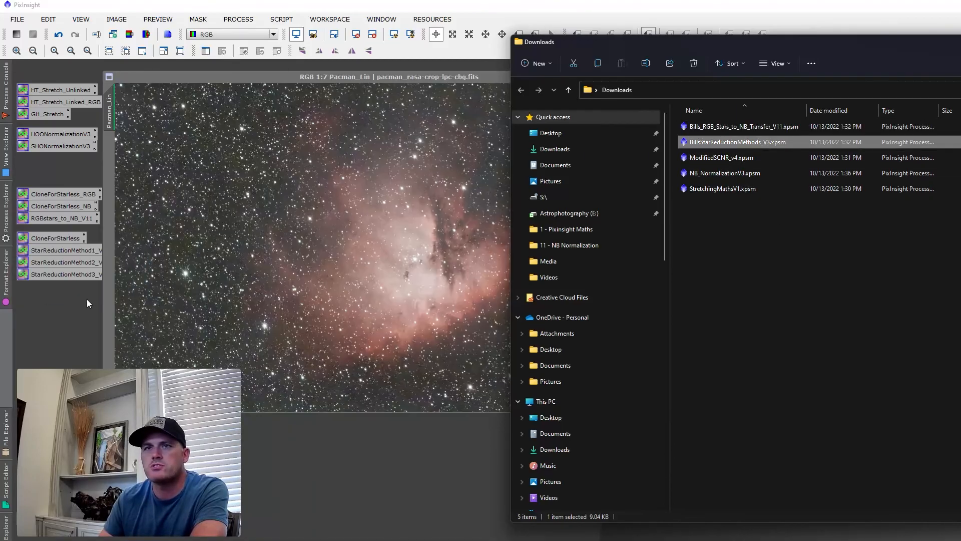
key("super+Down")
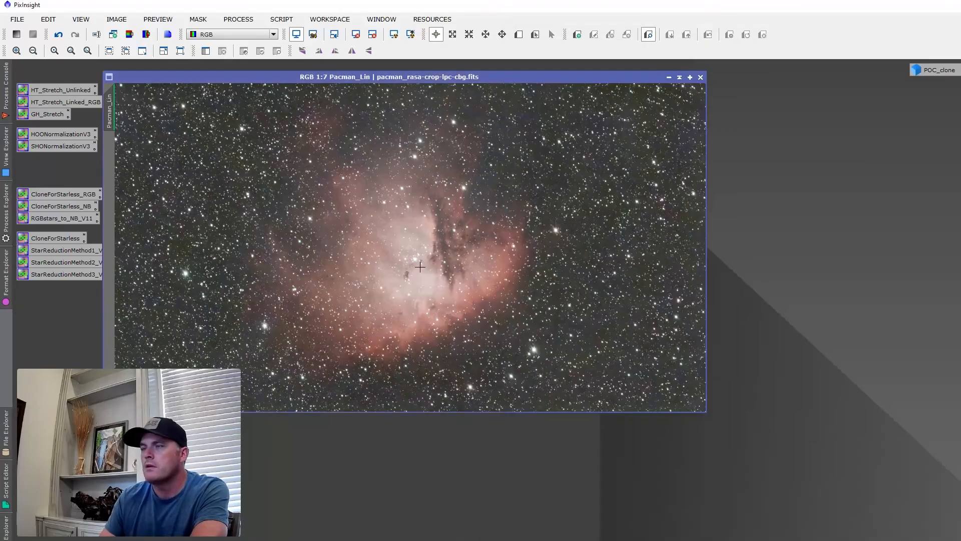
left_click_drag(151, 76, 169, 77)
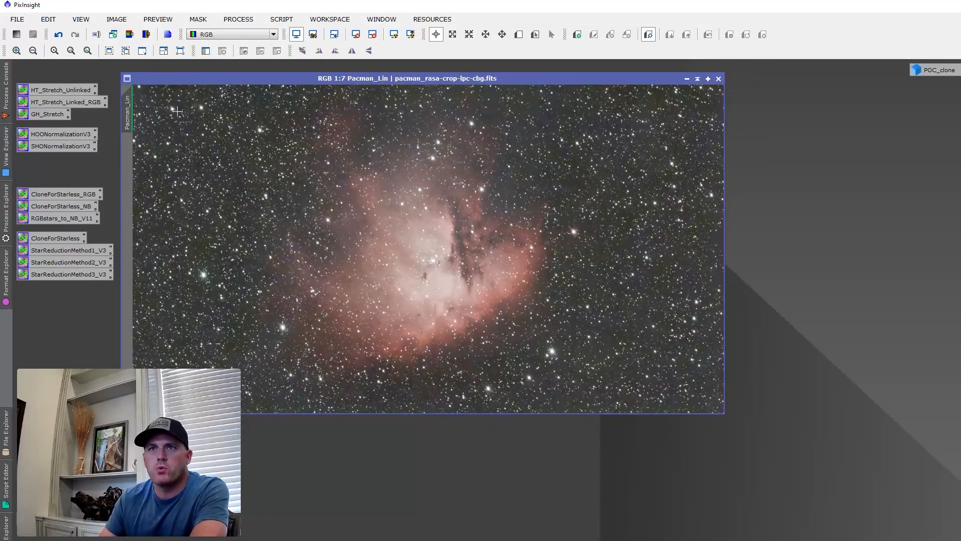
Stretch Pacman_Lin permanently with the HT_Stretch_Unlinked process and remove its screen stretch
left_click_drag(63, 89, 254, 161)
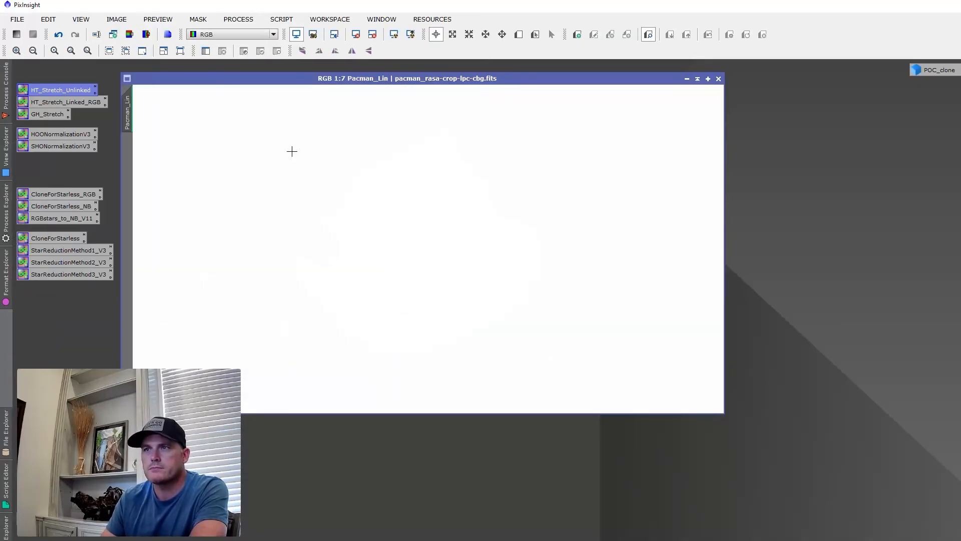
left_click(393, 34)
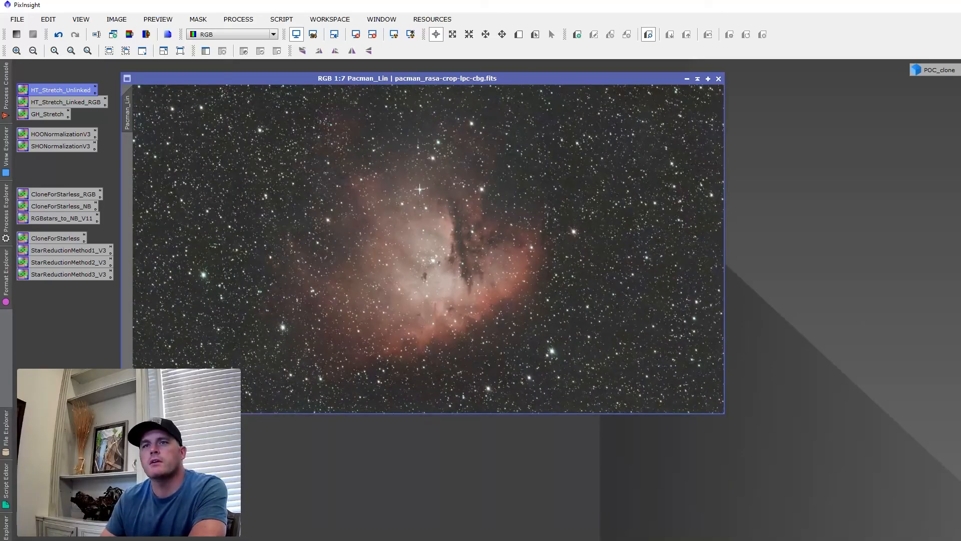
Clone Pacman_Lin as Starless_RGB with the CloneForStarless_RGB process, place the copy over it, and bring the Process10 and Process12 icons onto the workspace
left_click_drag(41, 194, 285, 197)
left_click_drag(773, 130, 388, 110)
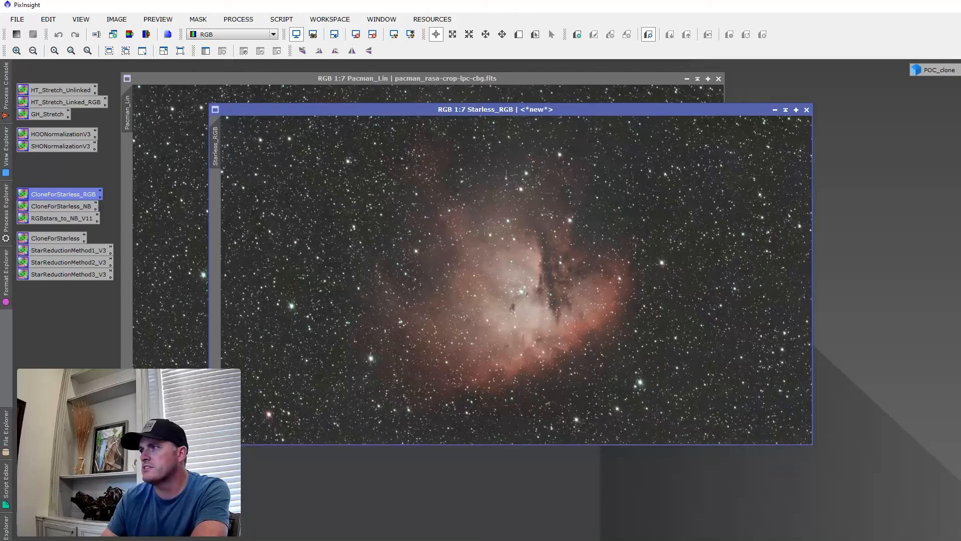
left_click_drag(958, 175, 926, 155)
left_click(904, 204)
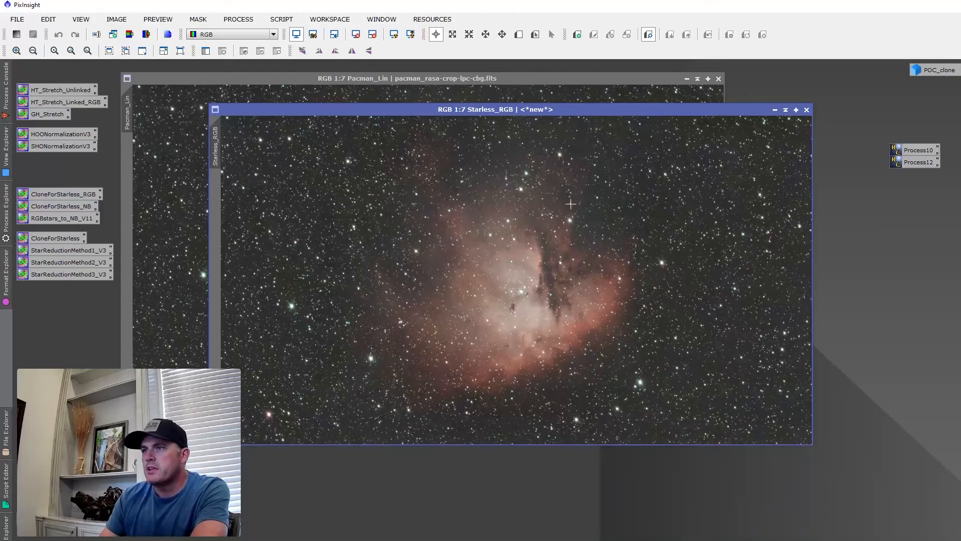
Reduce noise on Starless_RGB with the Process10 NoiseXTerminator icon and remove its stars with the Process12 icon
left_click_drag(907, 151, 737, 193)
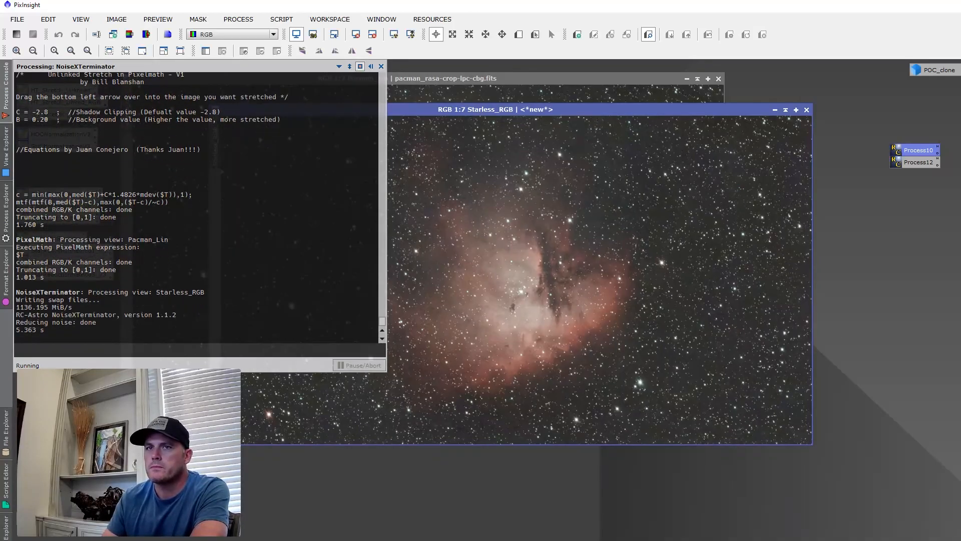
left_click_drag(917, 161, 673, 205)
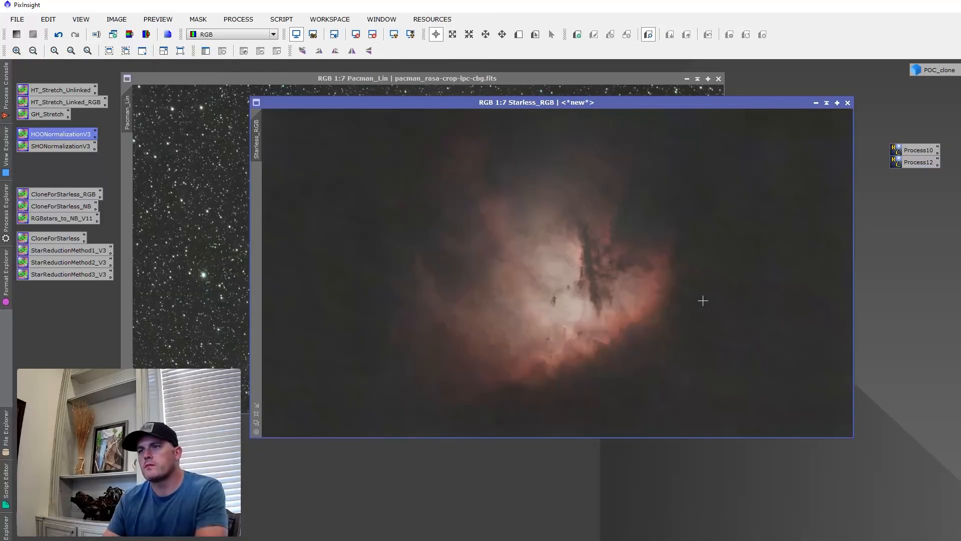
Extract the RGB channels of Starless_RGB, compare the blue channel with the green one, and close the blue channel
left_click(146, 35)
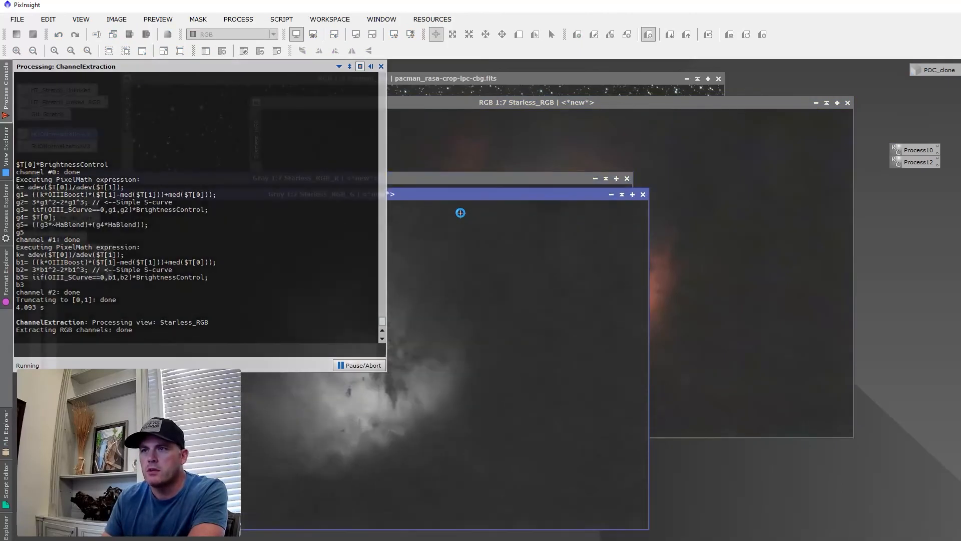
left_click_drag(484, 209, 762, 202)
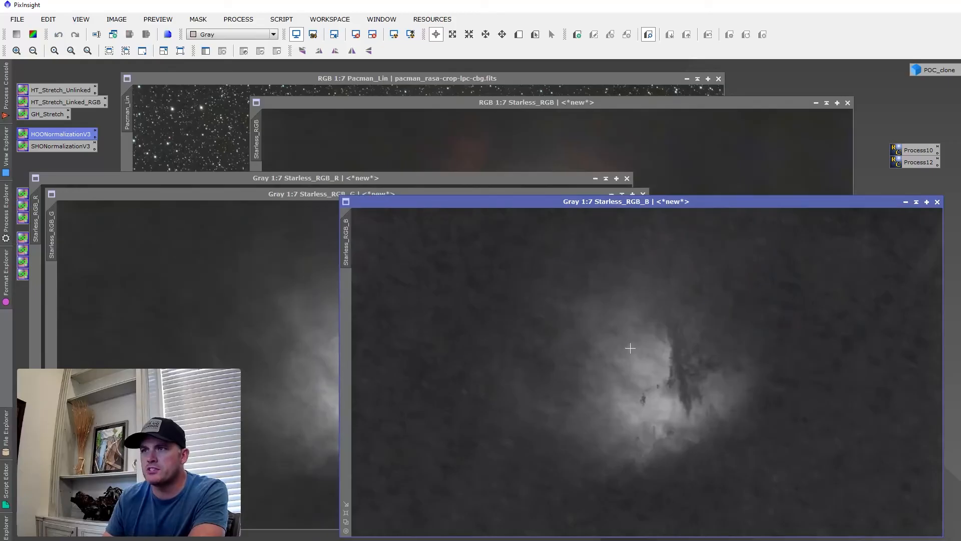
left_click(331, 196)
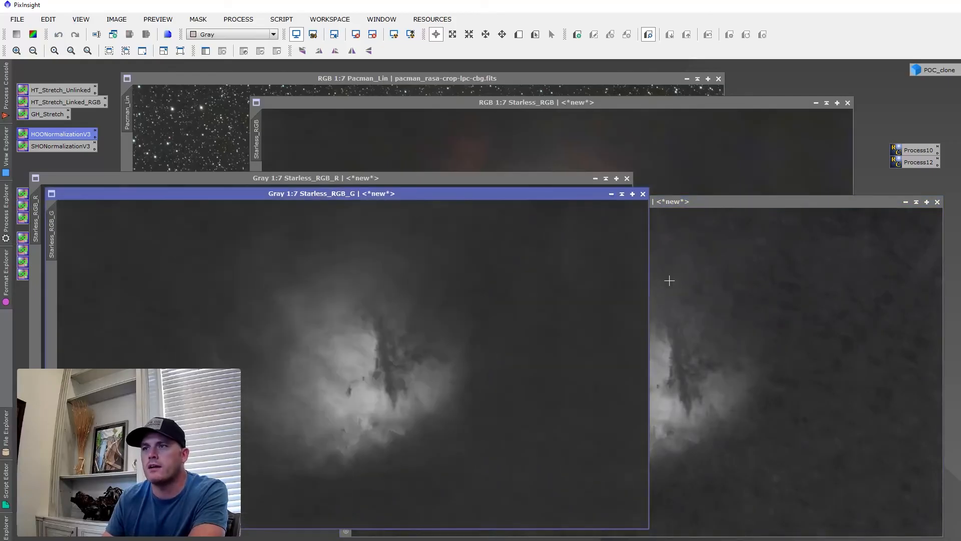
left_click(828, 343)
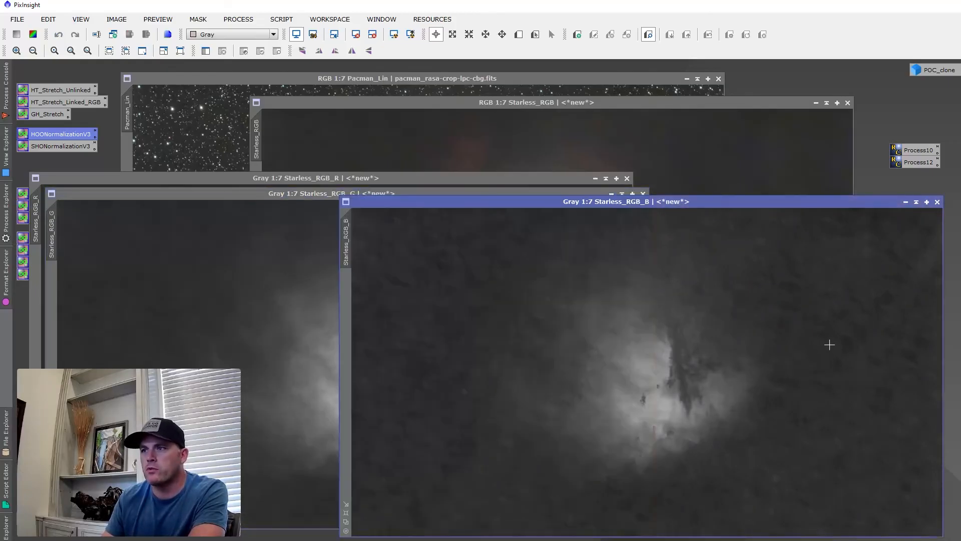
left_click(937, 202)
Place the green channel beside the red one, compare the nebula structure in both, and close the two channel images
left_click_drag(471, 195, 770, 180)
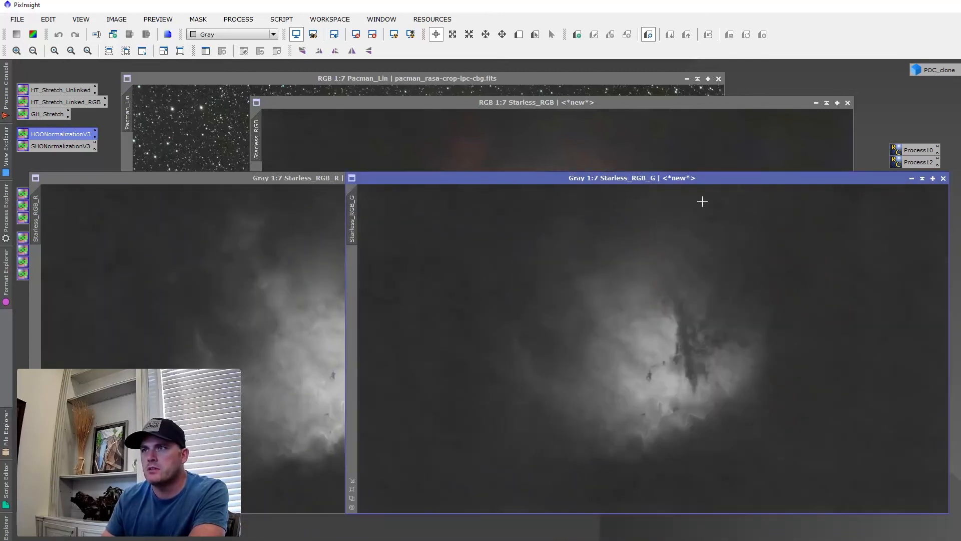
left_click(177, 359)
left_click(709, 324)
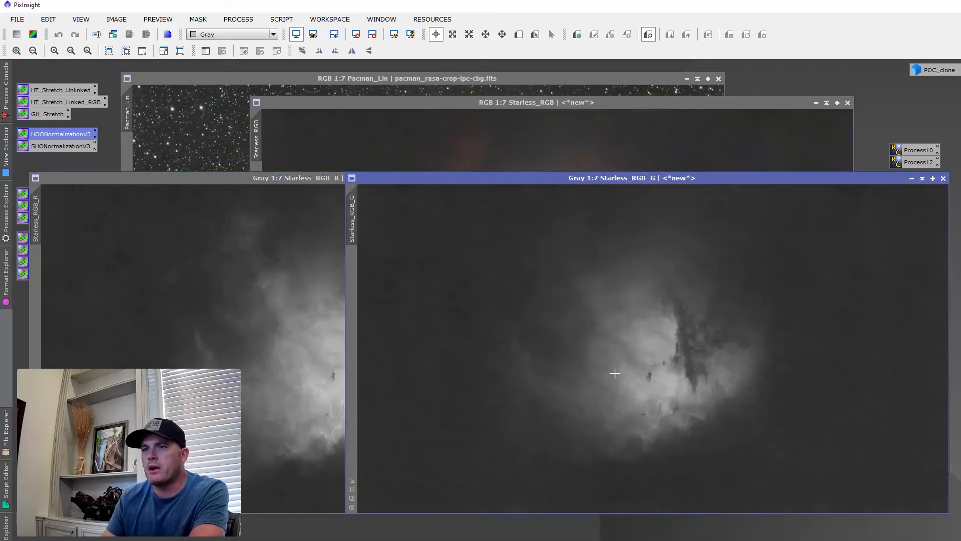
left_click(300, 317)
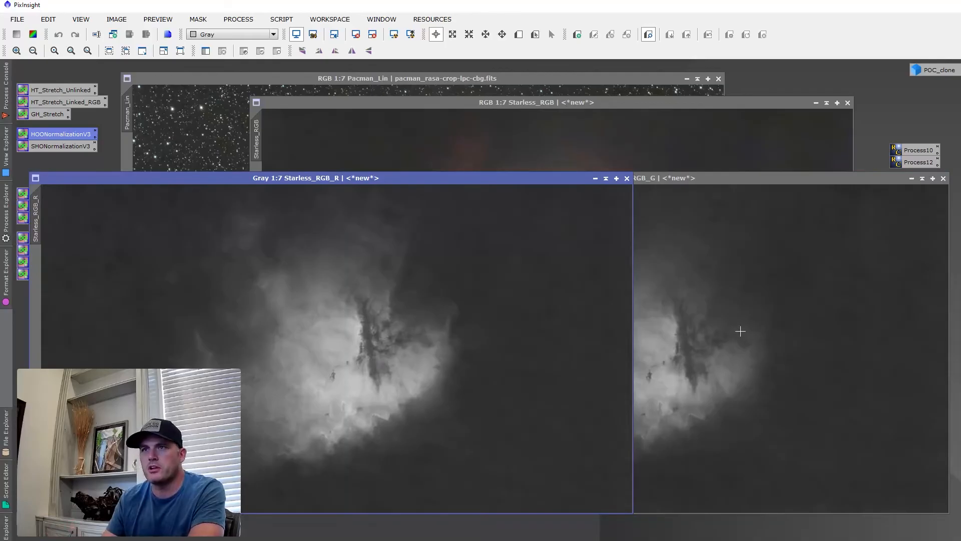
left_click(775, 329)
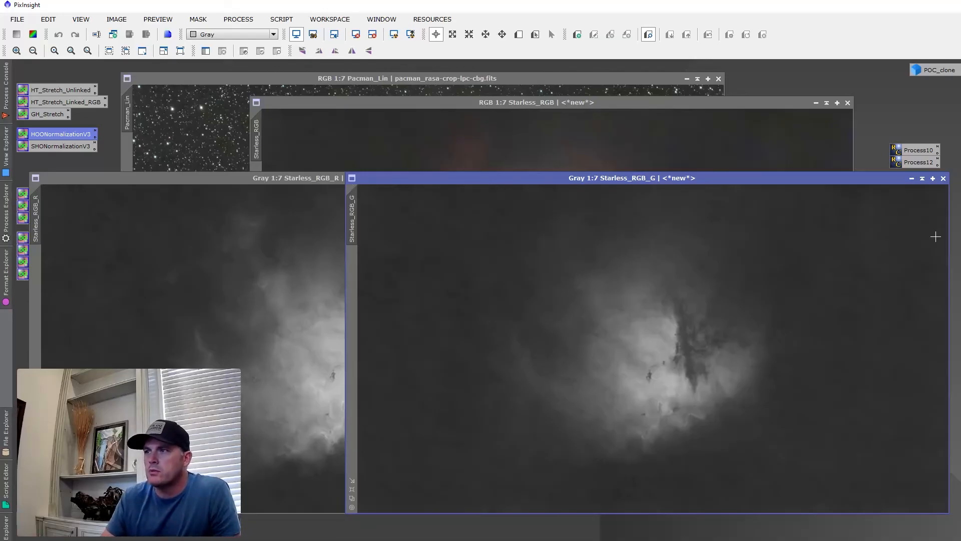
left_click(943, 179)
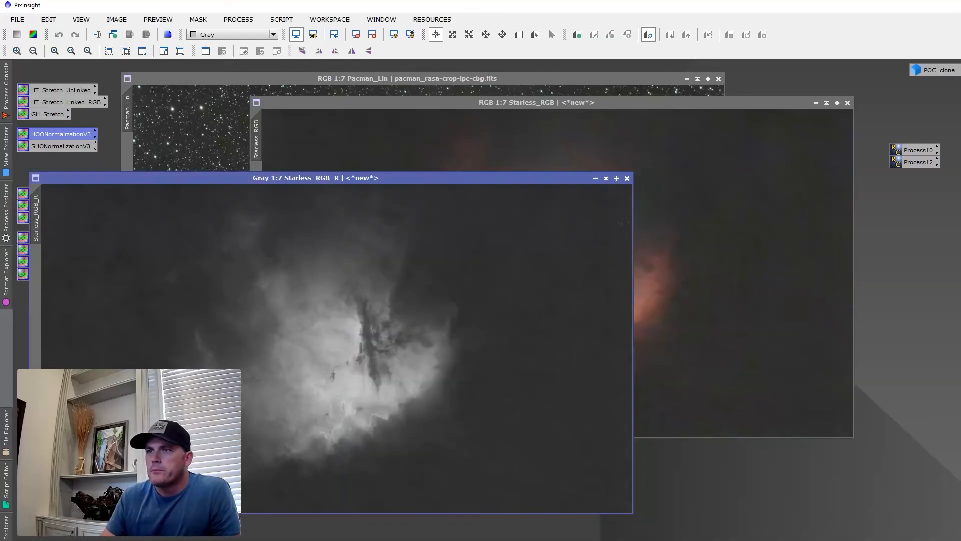
left_click(625, 178)
Clone Starless_RGB as Starless_NB and darken the copy with CurvesTransformation, using an RGB/K point at input 0.43107, output 0.35417
left_click_drag(46, 206, 677, 184)
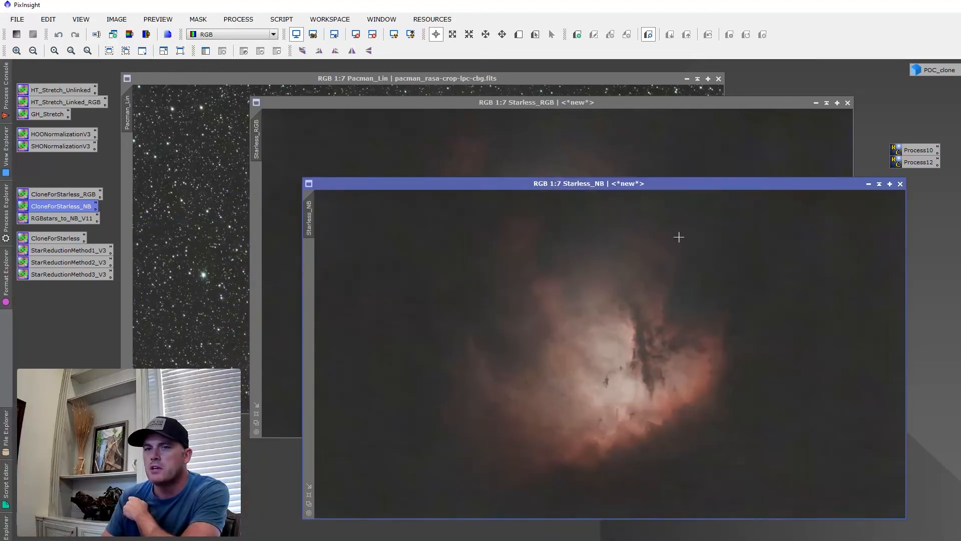
double_click(65, 532)
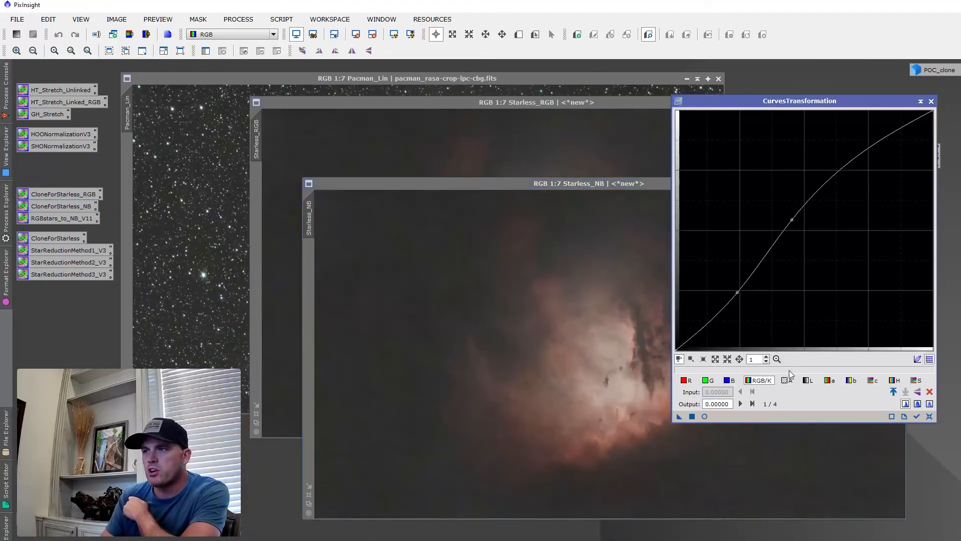
left_click(930, 417)
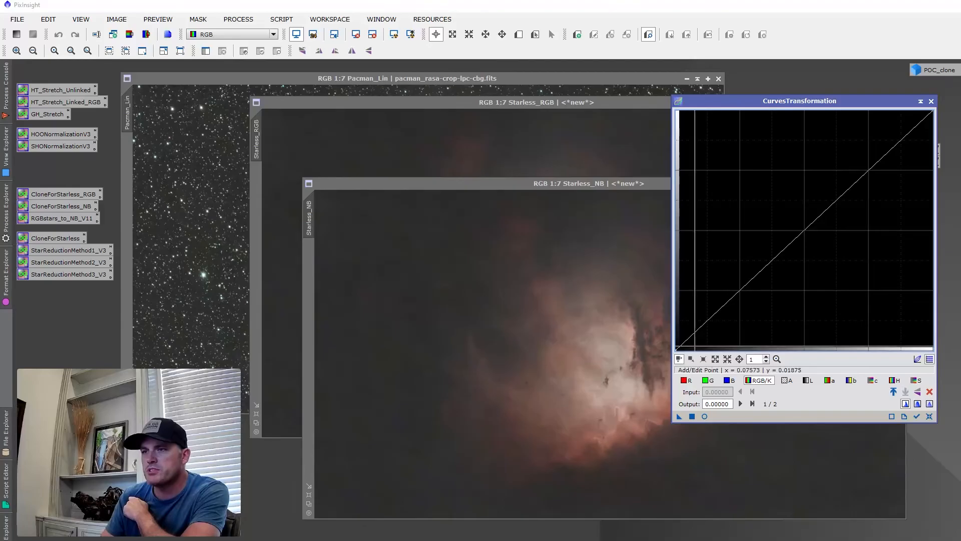
left_click(705, 416)
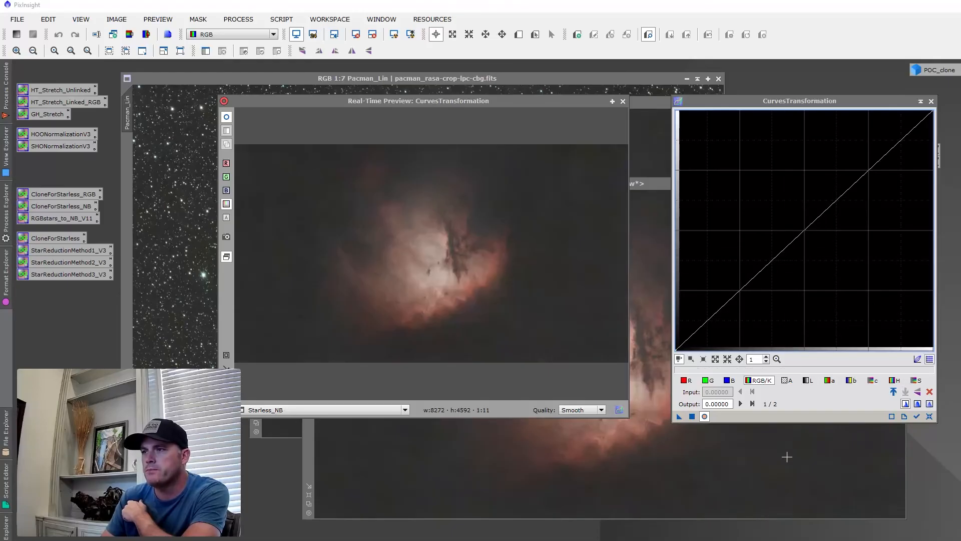
left_click(777, 255)
left_click_drag(776, 254, 786, 266)
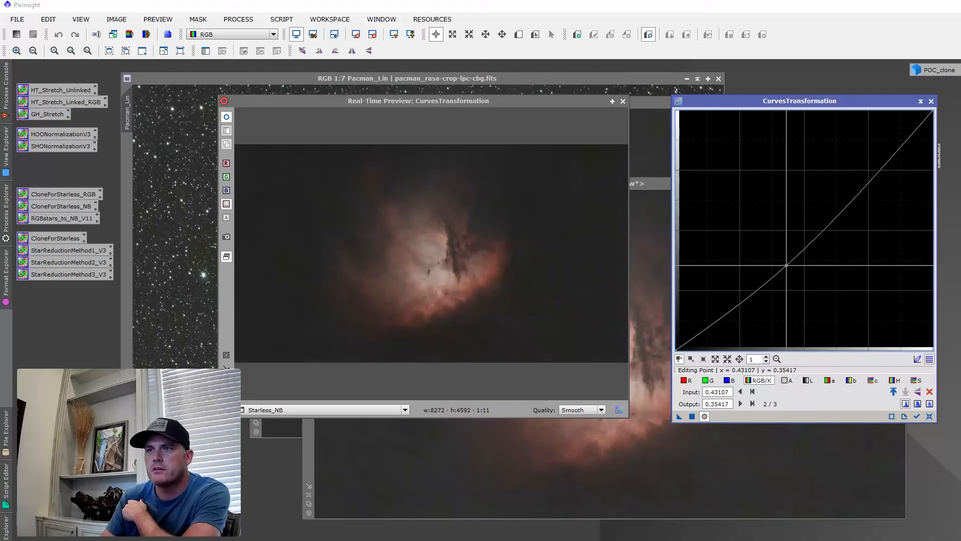
left_click(693, 413)
left_click(931, 101)
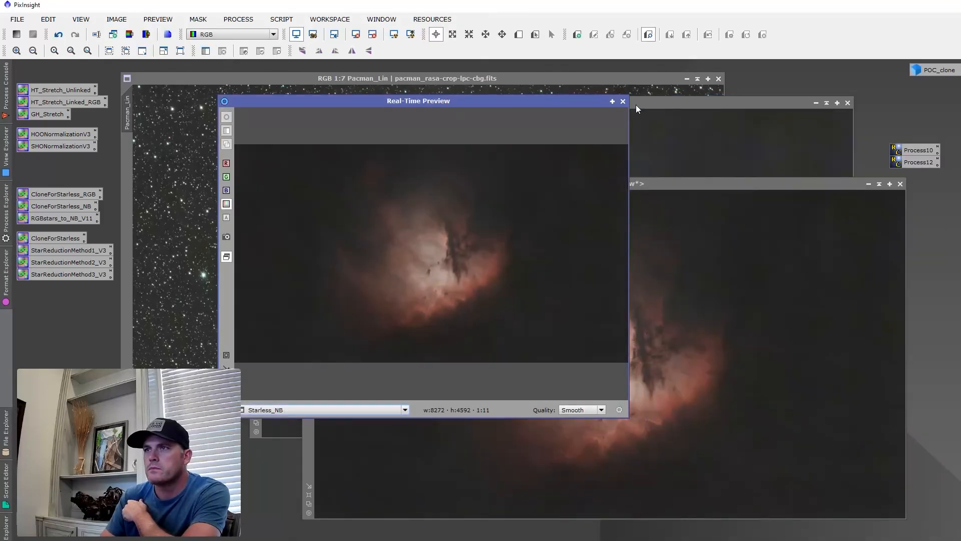
left_click(623, 101)
Compare the darkened Starless_NB with Starless_RGB, and reposition Starless_NB so it overlaps the original
left_click_drag(682, 188, 778, 196)
left_click(586, 241)
left_click(580, 305)
mouse_move(581, 305)
left_mouse_down()
mouse_move(607, 305)
mouse_move(560, 305)
mouse_move(584, 303)
left_mouse_up()
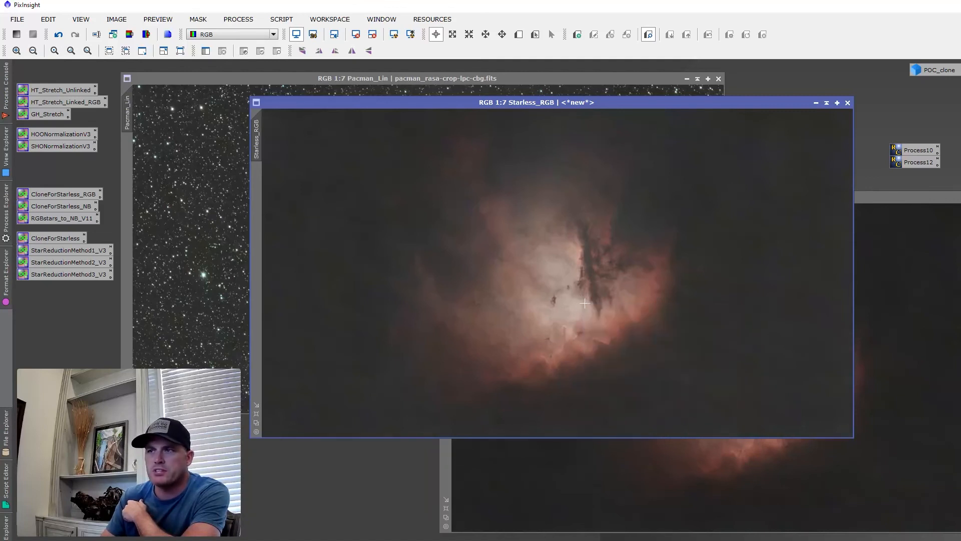
left_click(879, 223)
left_click_drag(875, 198, 791, 184)
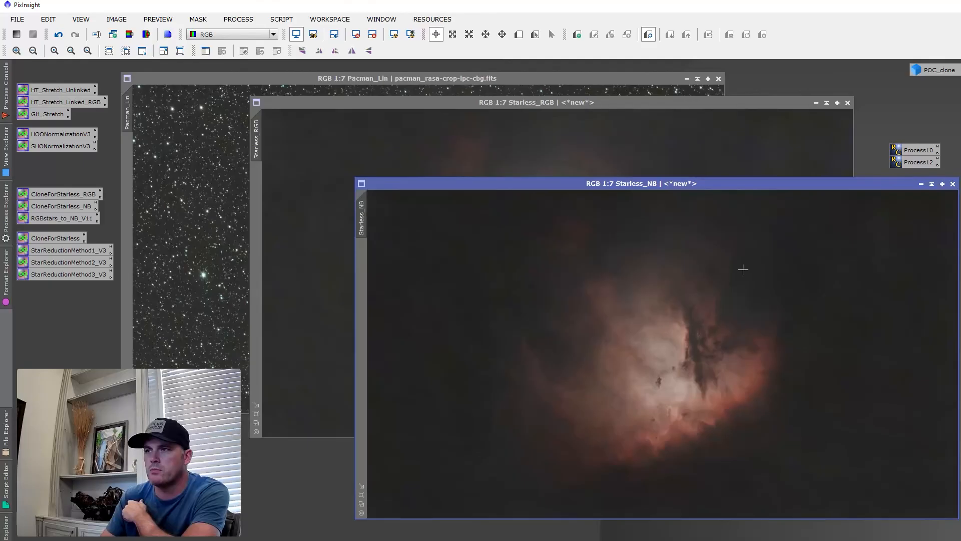
left_click_drag(683, 373, 682, 395)
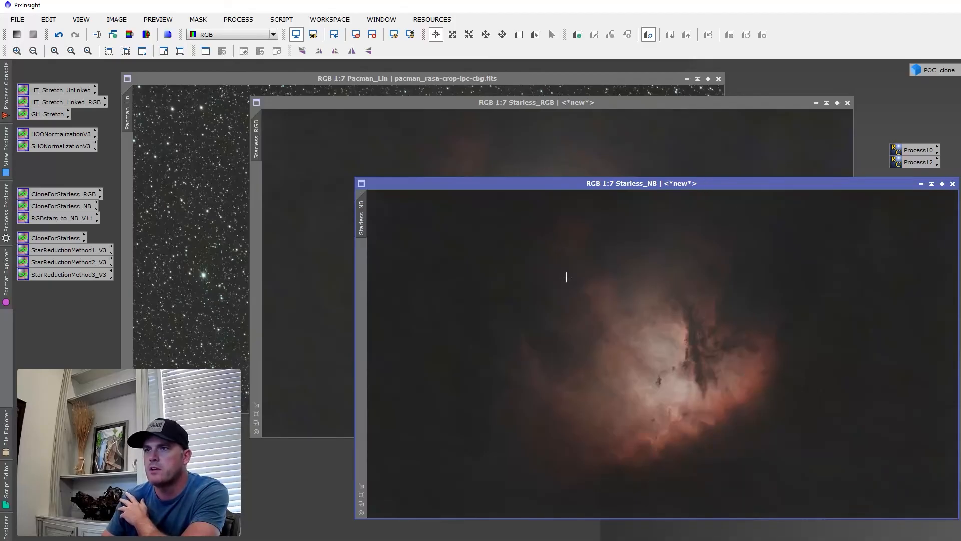
left_click_drag(753, 183, 724, 154)
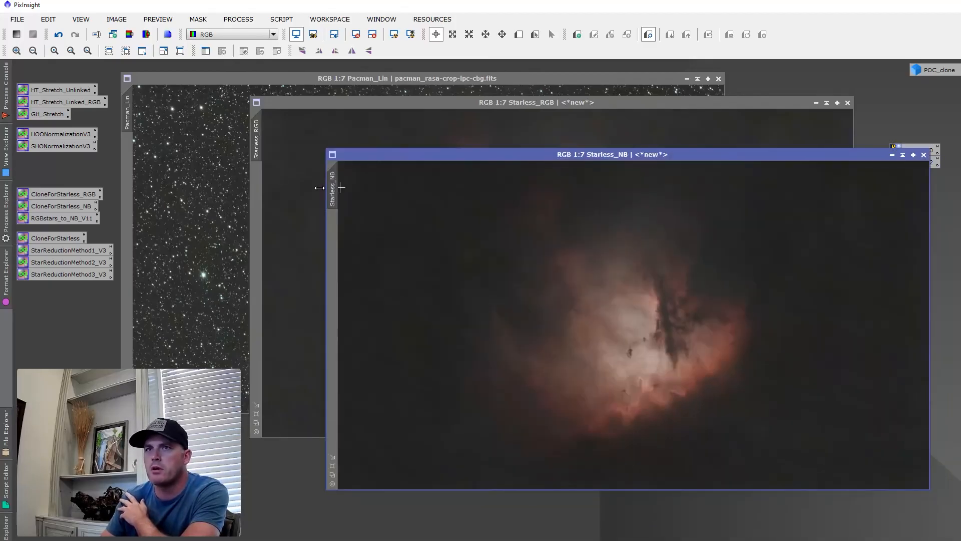
Try the HOONormalizationV3 process on Starless_NB with its existing settings, inspect the colours, and undo it
left_click_drag(37, 131, 627, 237)
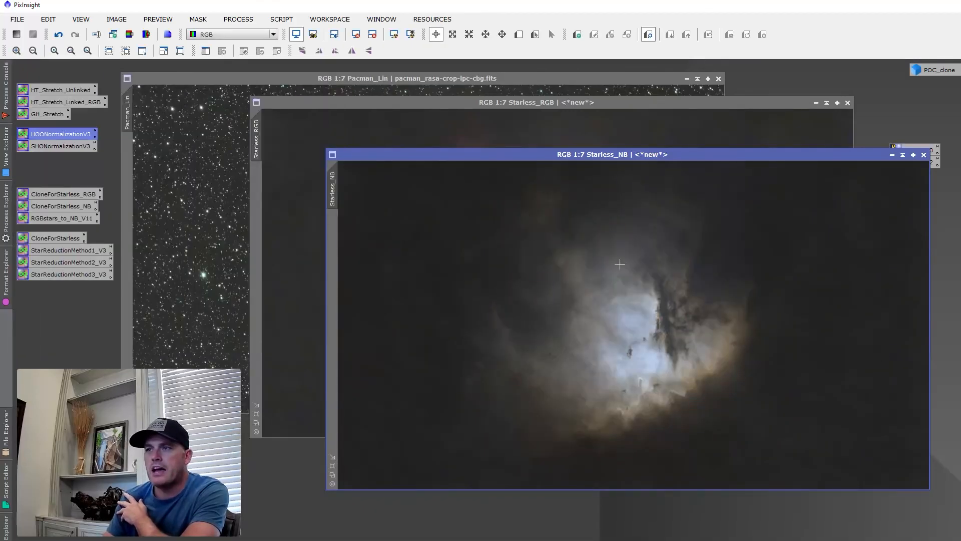
left_click_drag(651, 371, 681, 352)
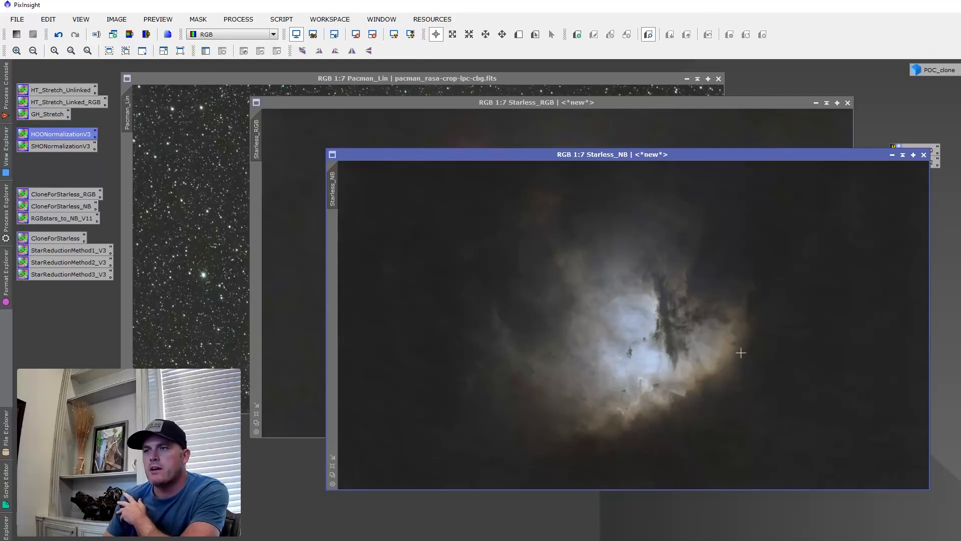
left_click(59, 35)
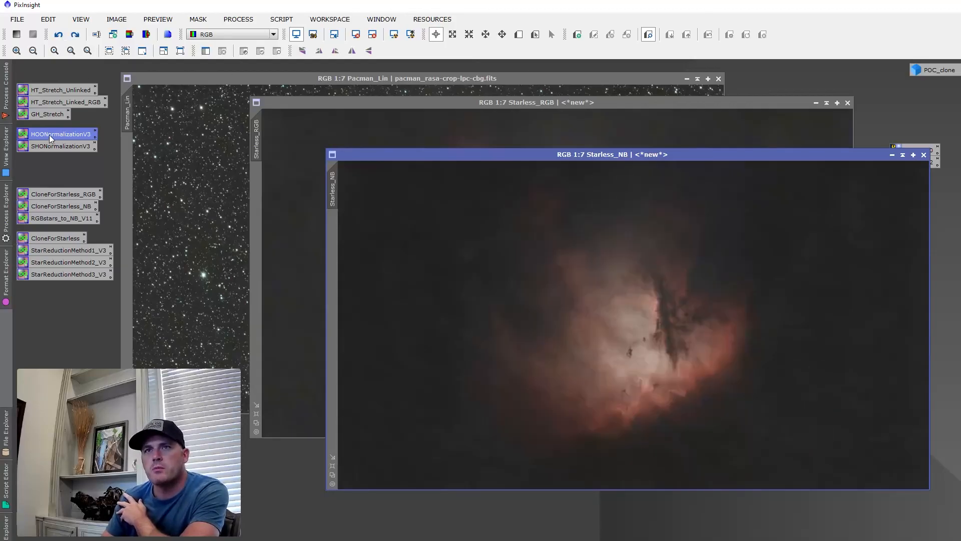
Set OIIIBoost to 1.2 in HOONormalizationV3, apply it to Starless_NB, and move the PixelMath dialog aside to inspect the nebula
double_click(49, 134)
left_click_drag(764, 120, 769, 138)
left_click(800, 167)
double_click(753, 182)
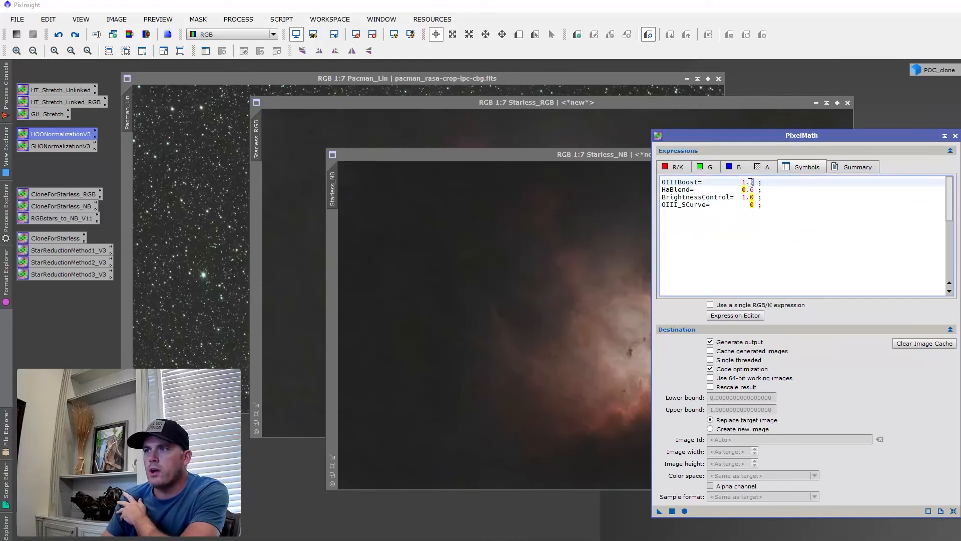
type("2")
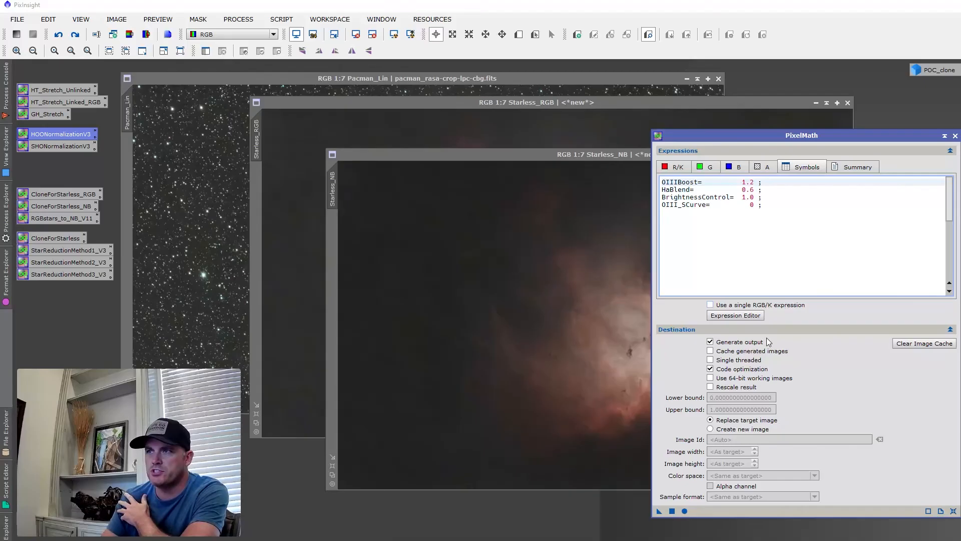
left_click_drag(660, 511, 608, 456)
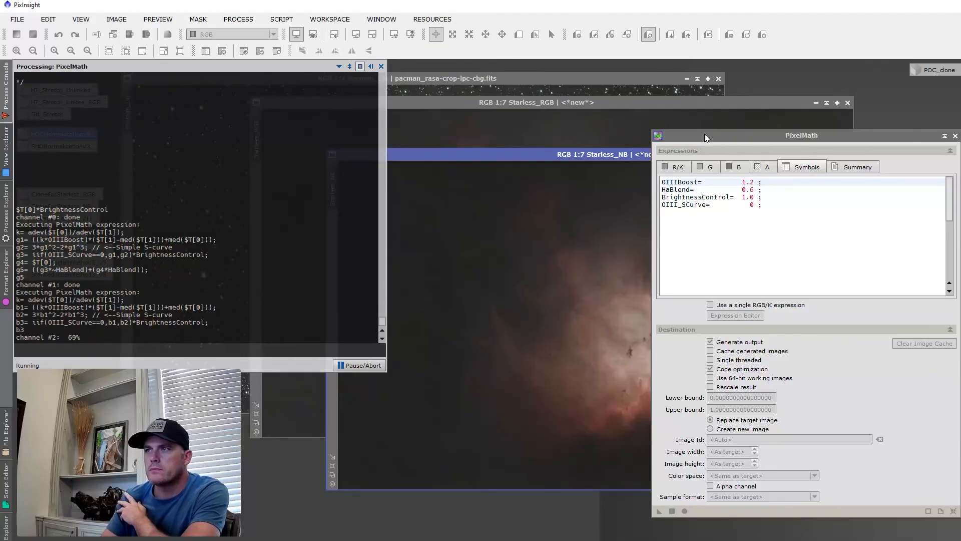
left_click_drag(781, 138, 960, 160)
mouse_move(649, 366)
left_mouse_down()
mouse_move(634, 360)
mouse_move(656, 364)
left_mouse_up()
left_click_drag(938, 160, 759, 135)
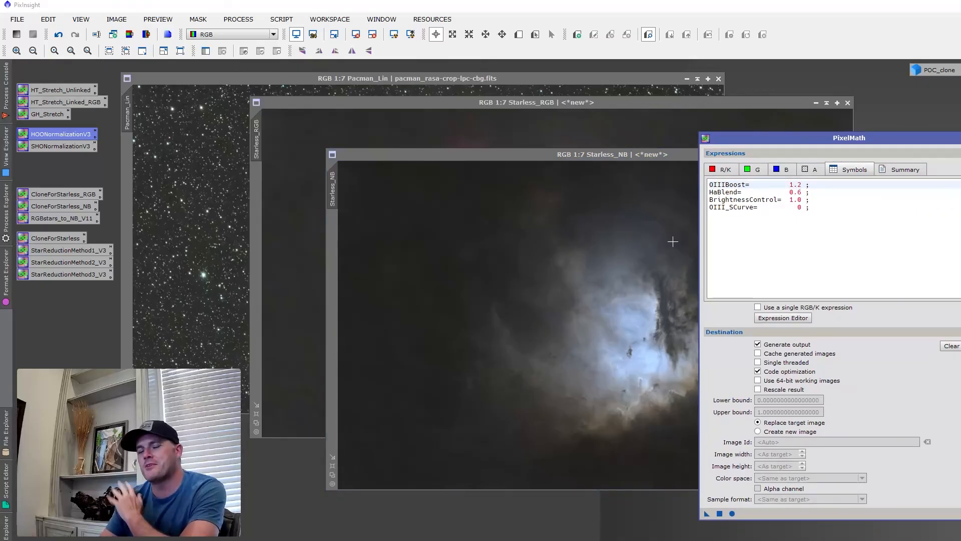
Undo the normalization on Starless_NB, set BrightnessControl to 0.9, and apply the HOO normalization again
left_click(623, 201)
left_click(59, 34)
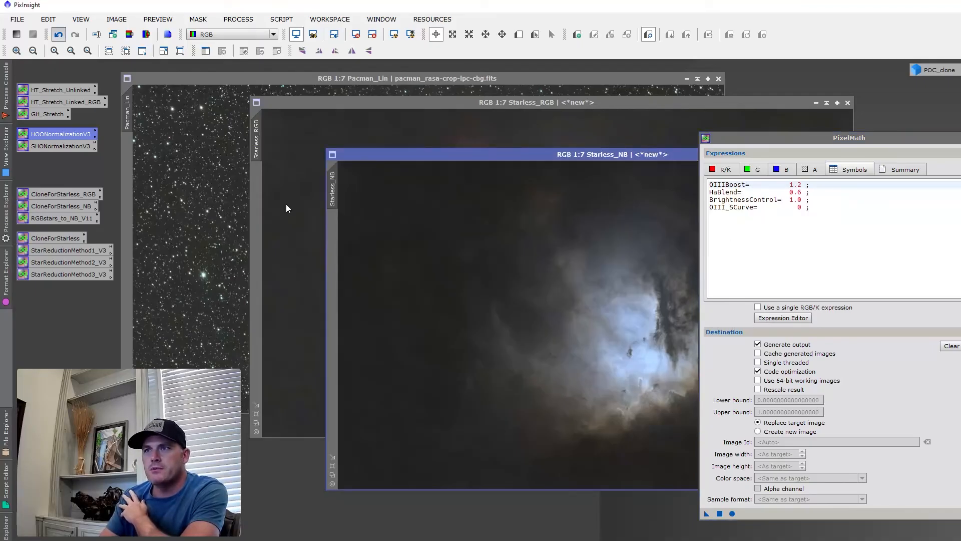
double_click(799, 199)
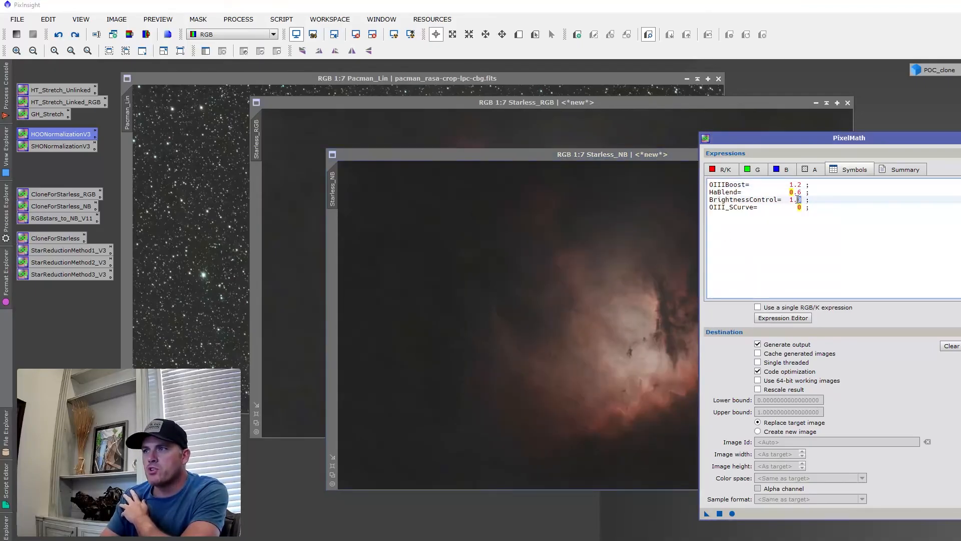
type("0.")
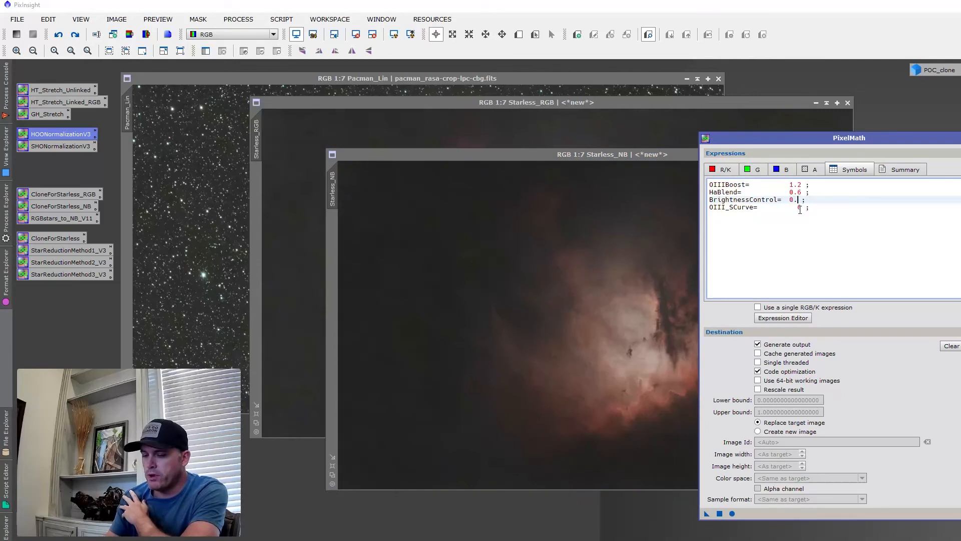
left_click(795, 244)
left_click_drag(706, 513, 610, 412)
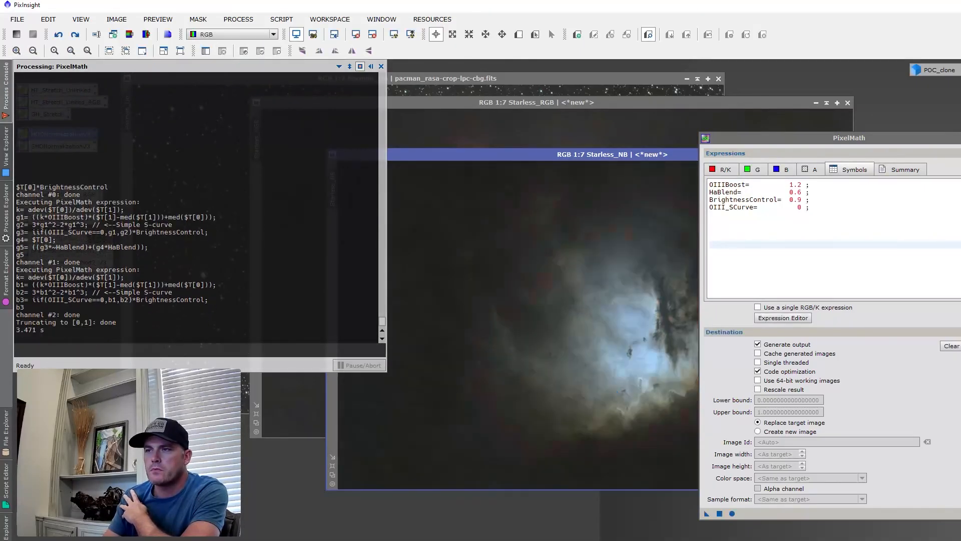
Move the PixelMath dialog clear of Starless_NB to examine the normalized nebula, shift the image slightly, and bring the dialog back
left_click_drag(750, 147, 880, 156)
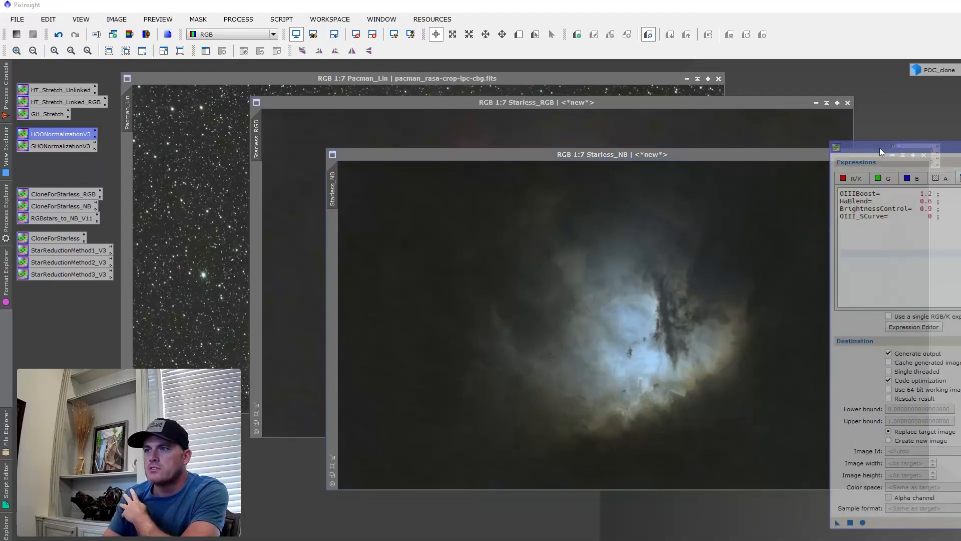
left_click_drag(658, 366, 625, 346)
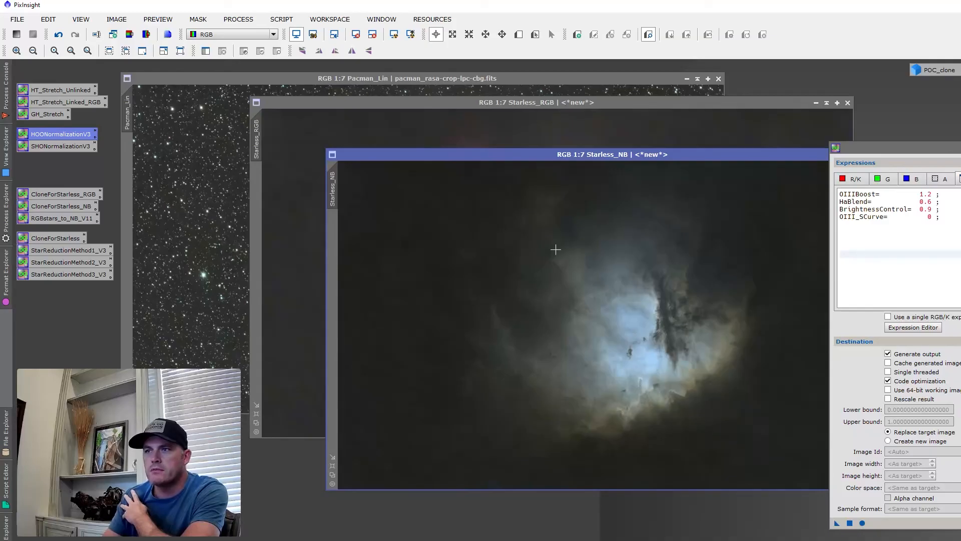
left_click_drag(683, 160, 680, 140)
left_click_drag(928, 151, 725, 157)
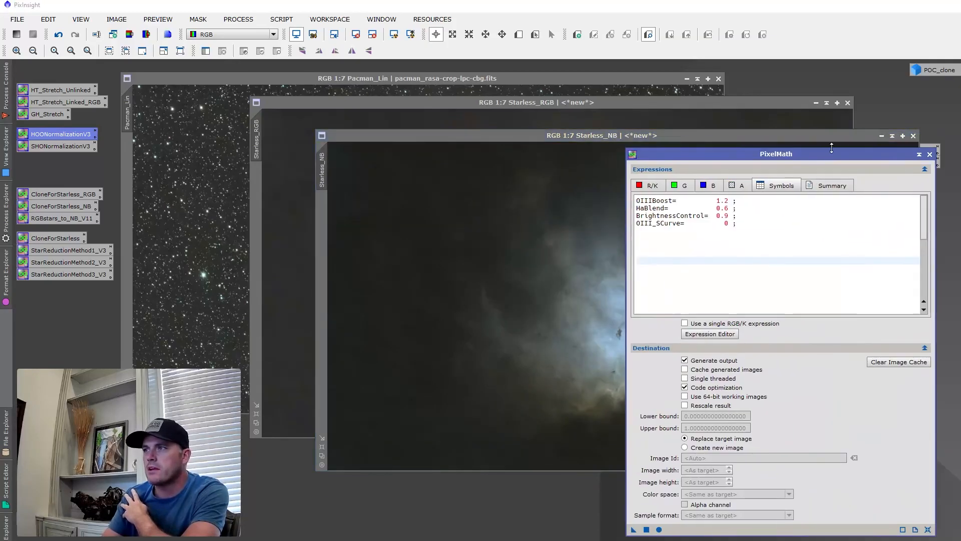
Close PixelMath, run RGBstars_to_NB_V11 on Pacman_Lin to combine its stars with the narrowband starless image, and reposition the new image
left_click(930, 154)
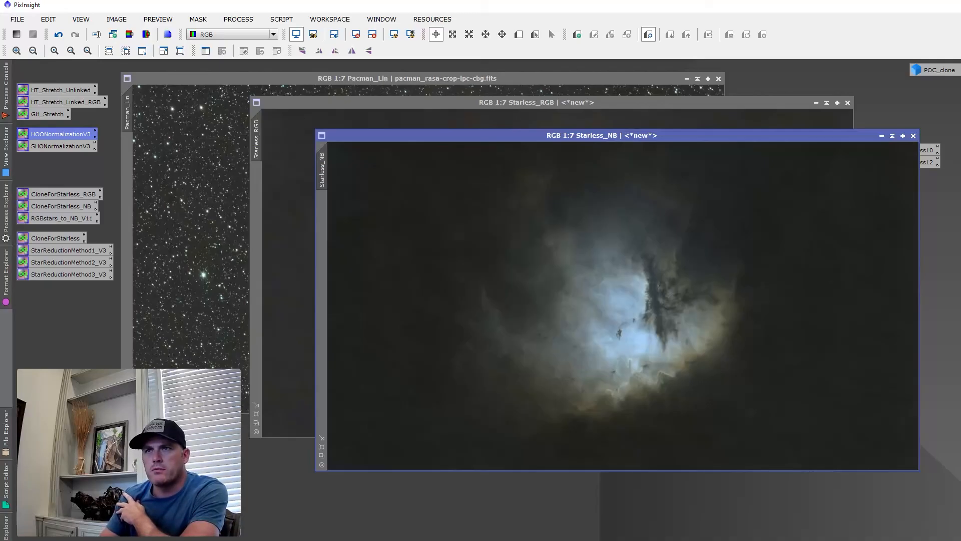
left_click_drag(51, 220, 161, 214)
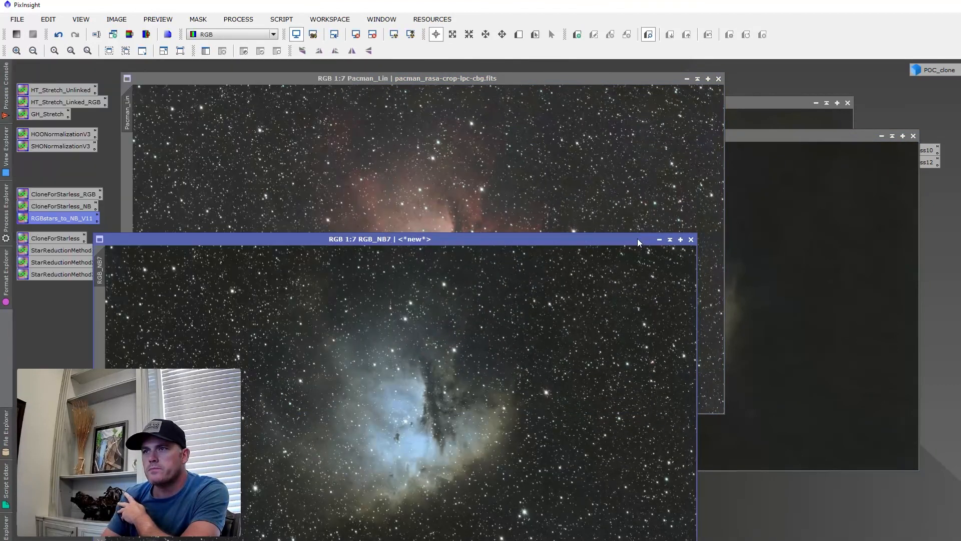
left_click_drag(748, 201, 834, 101)
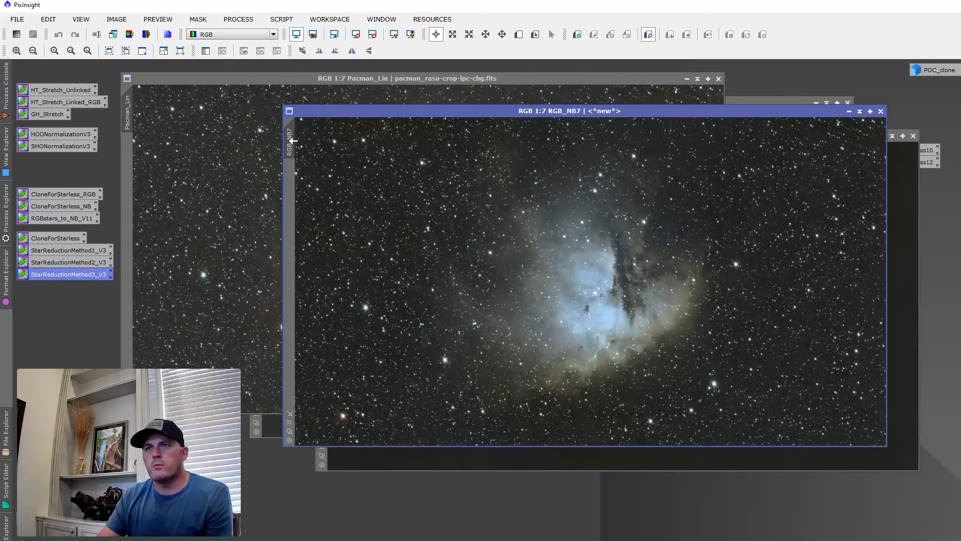
Rename the new combined image with RGB stars to PacmanFinal
double_click(290, 141)
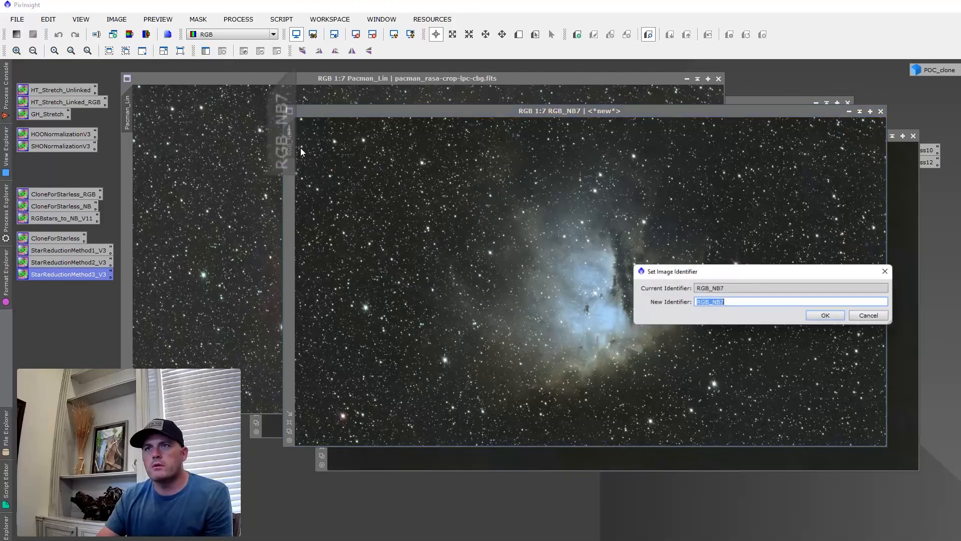
type("Pacman")
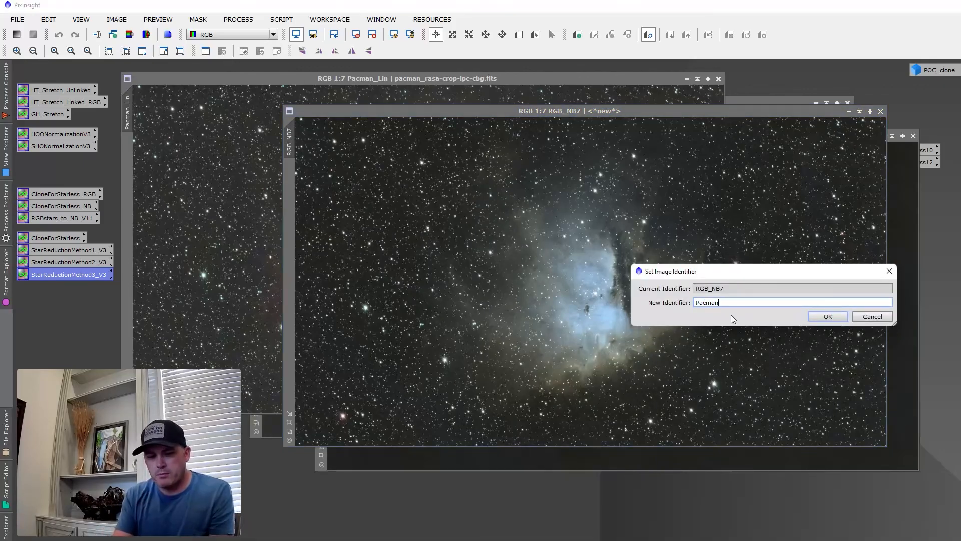
type("Final")
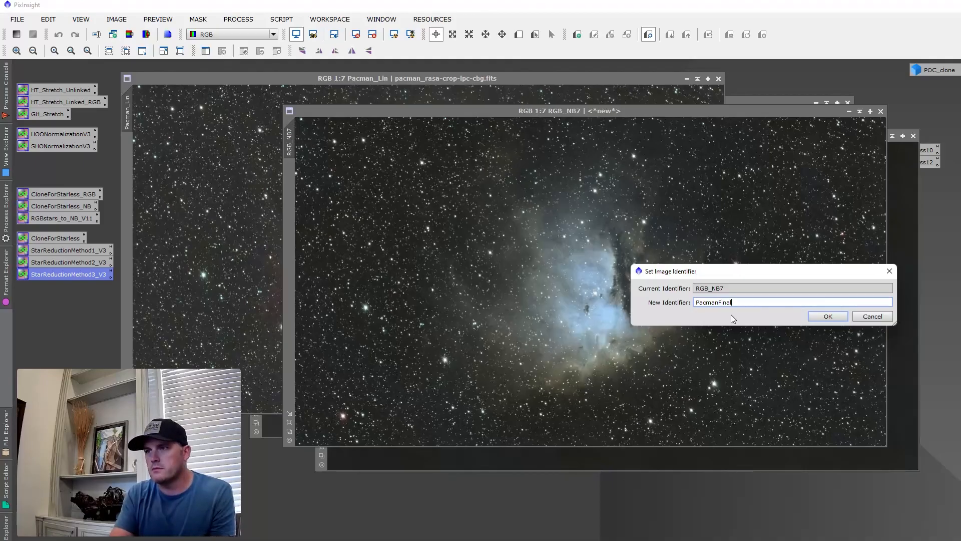
key("Return")
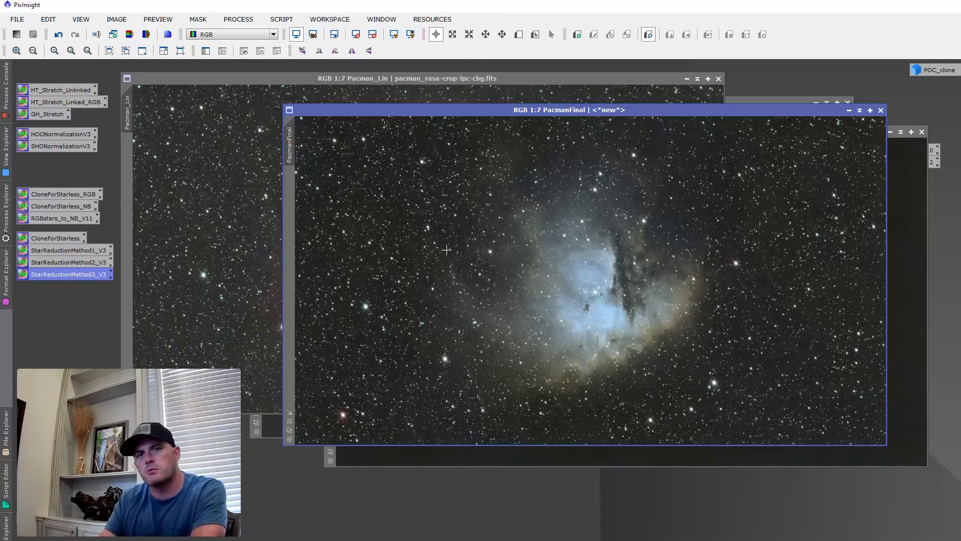
Check the identifier of the starless narrowband image and return to the PacmanFinal image
left_click(55, 284)
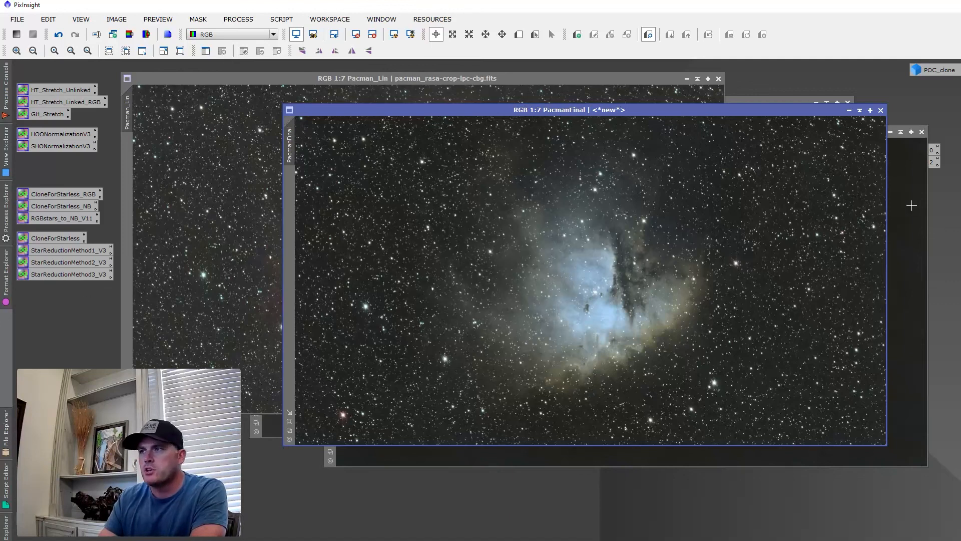
double_click(333, 163)
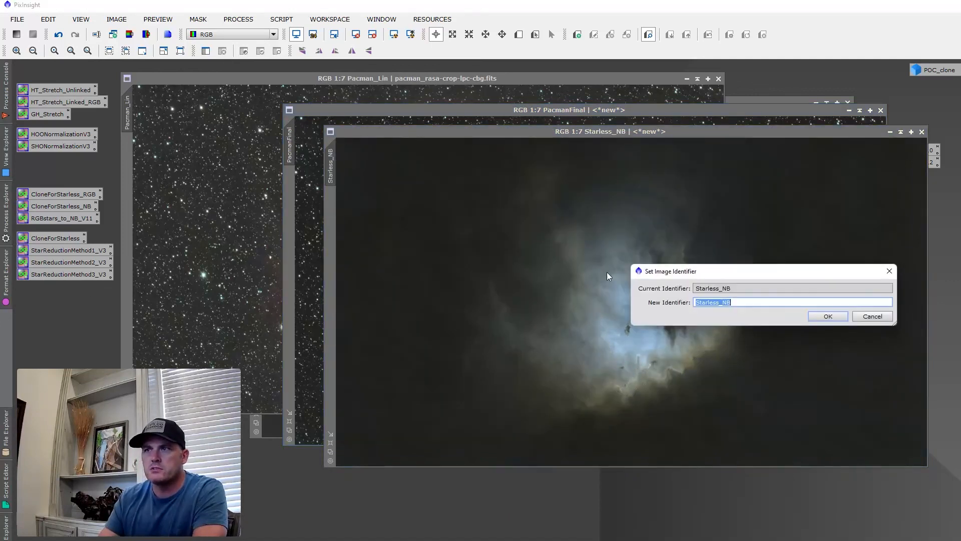
left_click(830, 316)
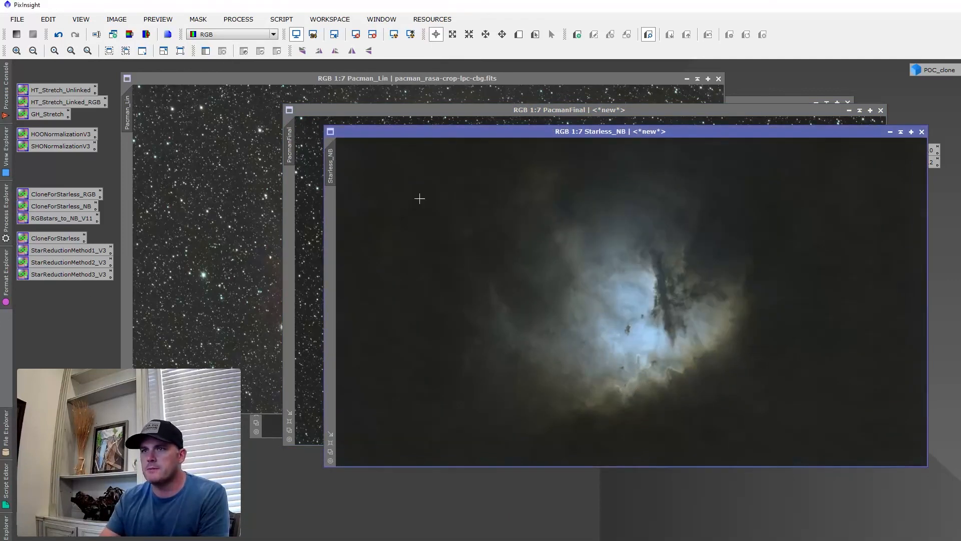
left_click(312, 159)
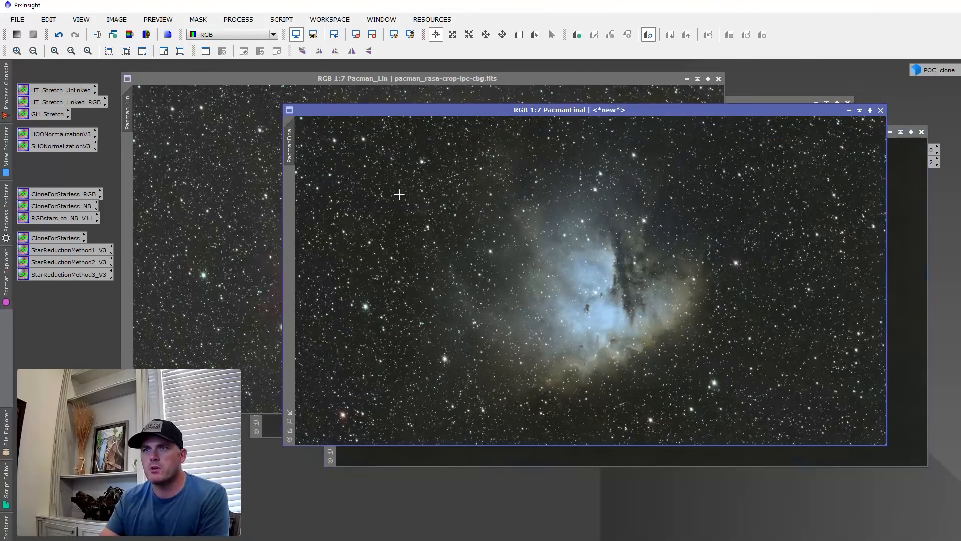
Set Img1 to Starless_NB in StarReductionMethod3_V3 and apply the star reduction to PacmanFinal
double_click(71, 275)
double_click(681, 200)
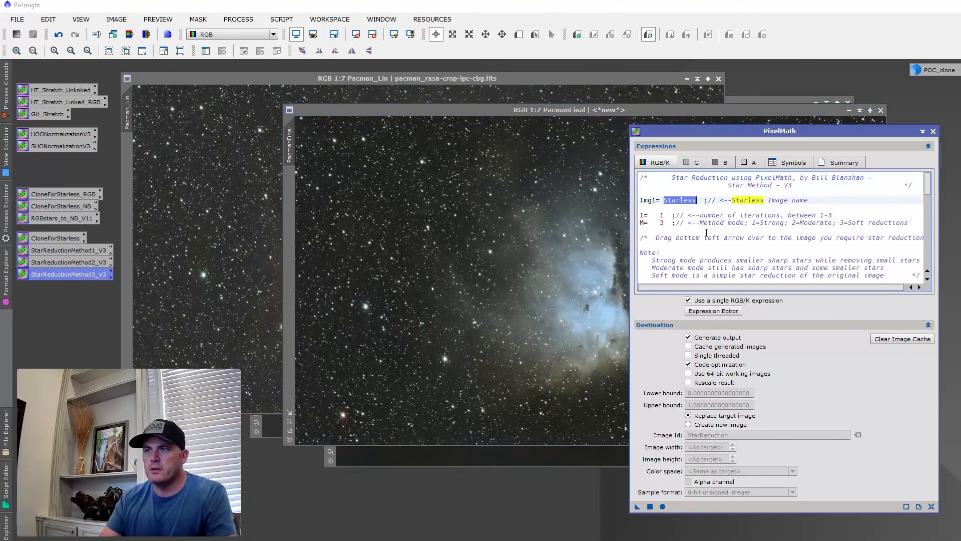
left_click(724, 202)
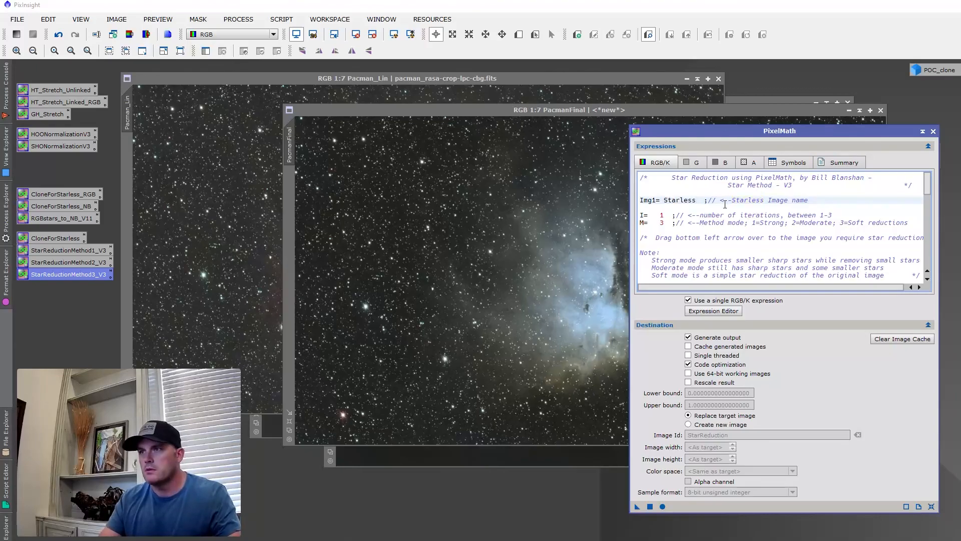
left_click(696, 201)
type("_NB")
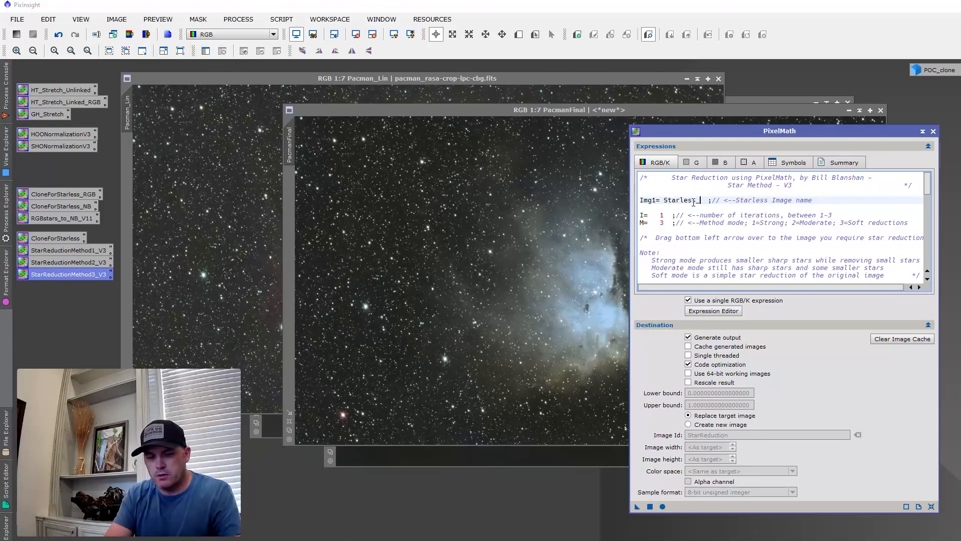
left_click_drag(701, 222, 704, 222)
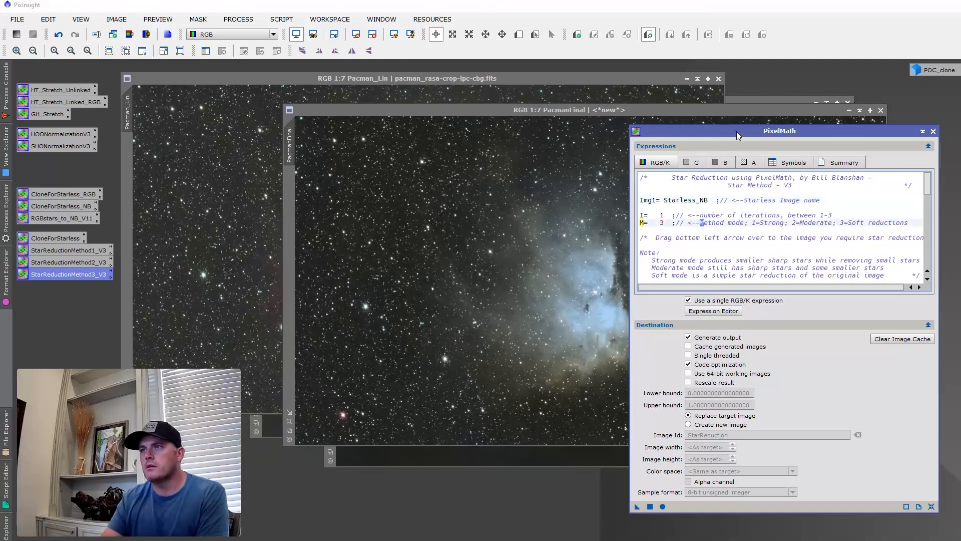
left_click_drag(737, 131, 740, 130)
left_click_drag(642, 504, 524, 326)
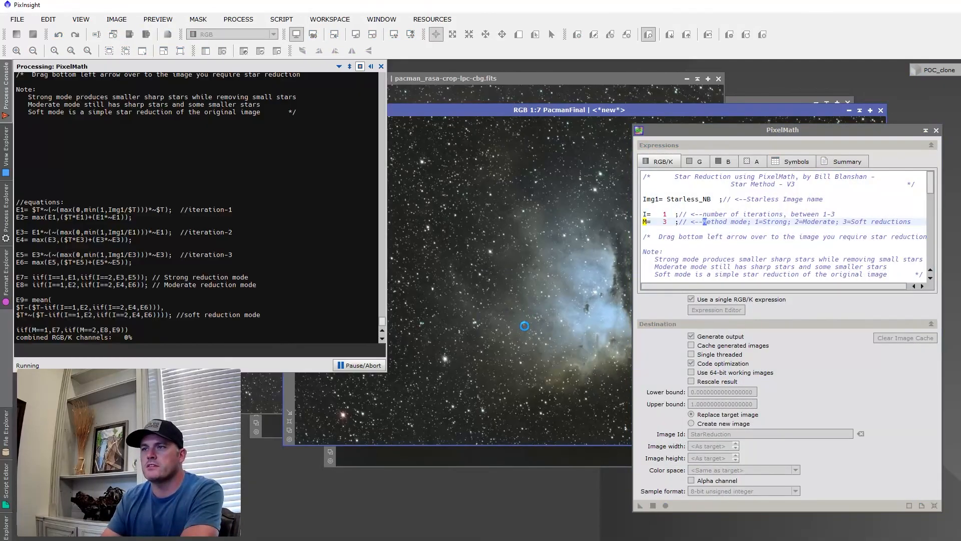
Move PixelMath clear of PacmanFinal, inspect the reduced stars, close the dialog, and reposition the image
left_click_drag(679, 130, 806, 123)
left_click_drag(678, 113, 605, 110)
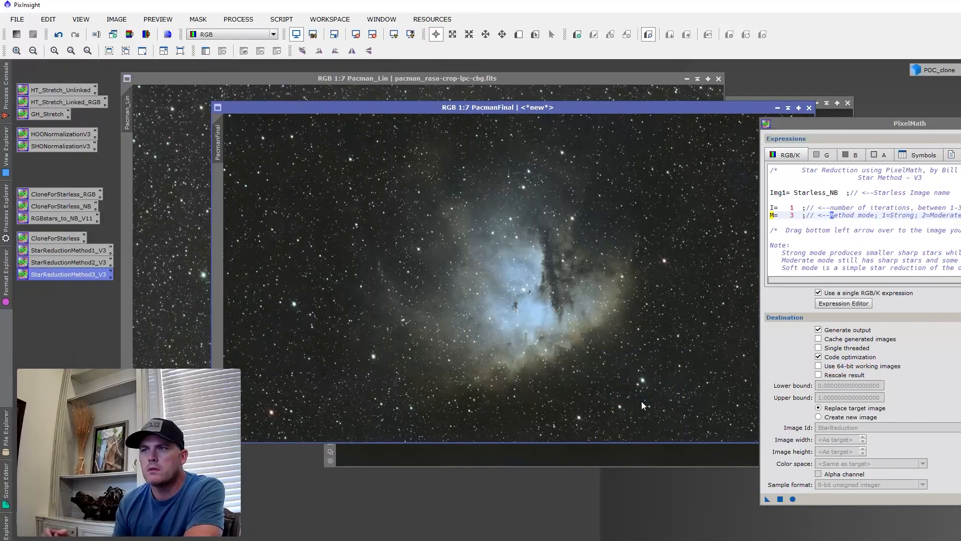
left_click(960, 124)
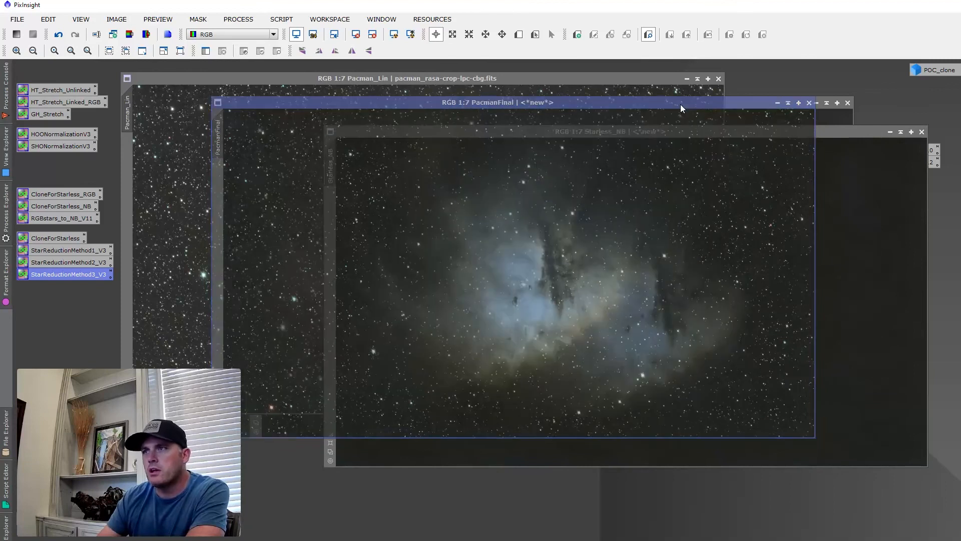
left_click_drag(680, 104, 700, 99)
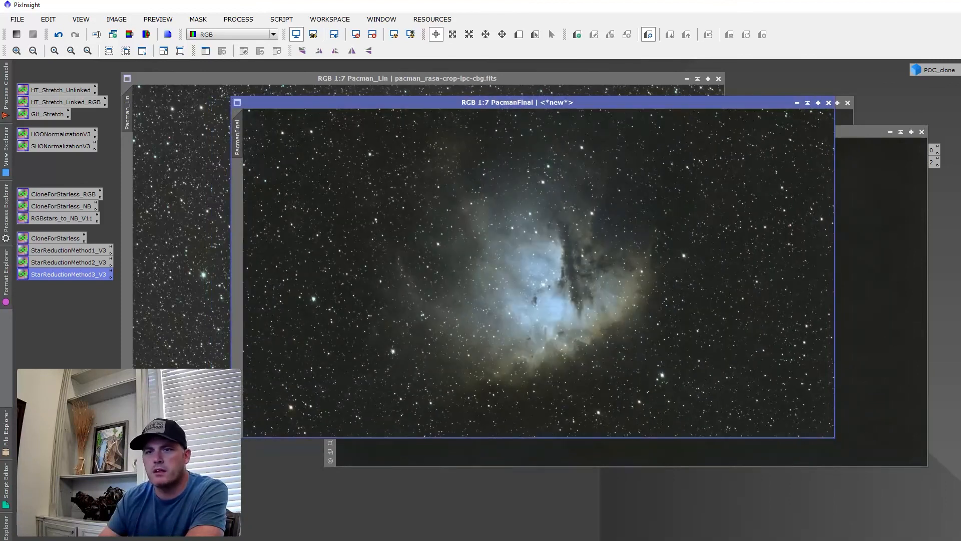
Reset CurvesTransformation and, in a real-time preview of PacmanFinal, raise the saturation curve to about 0.452 output at 0.299 input
double_click(160, 473)
left_click_drag(793, 105, 827, 124)
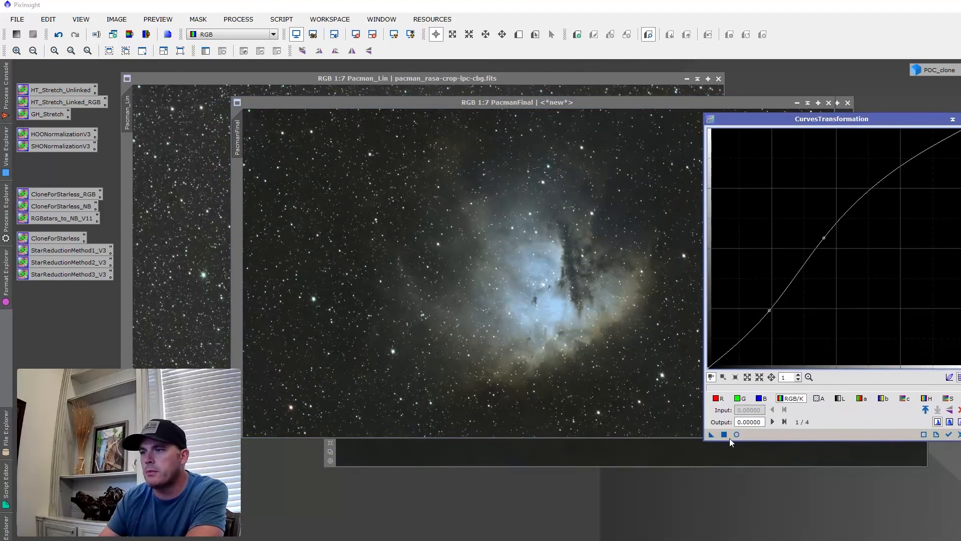
left_click(957, 435)
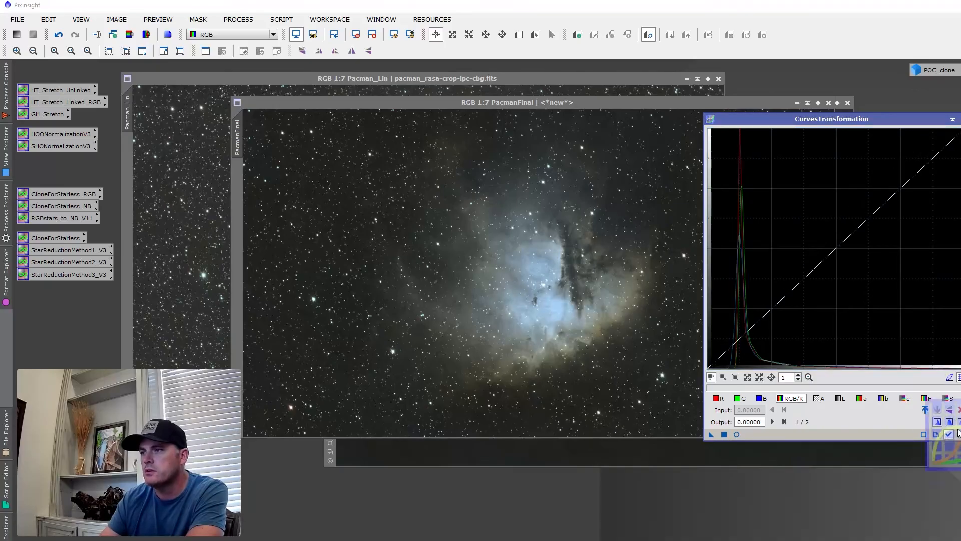
left_click(947, 398)
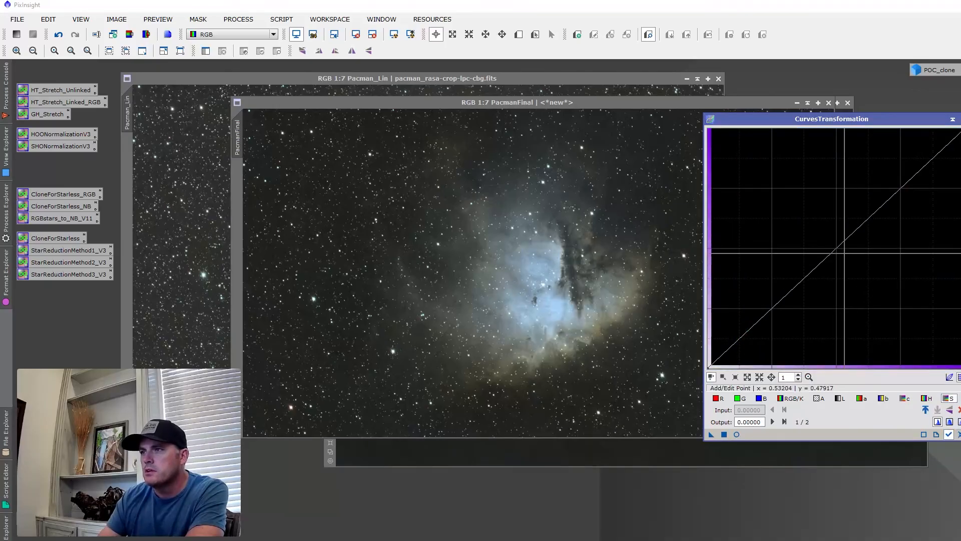
left_click(737, 434)
left_click_drag(809, 272, 784, 259)
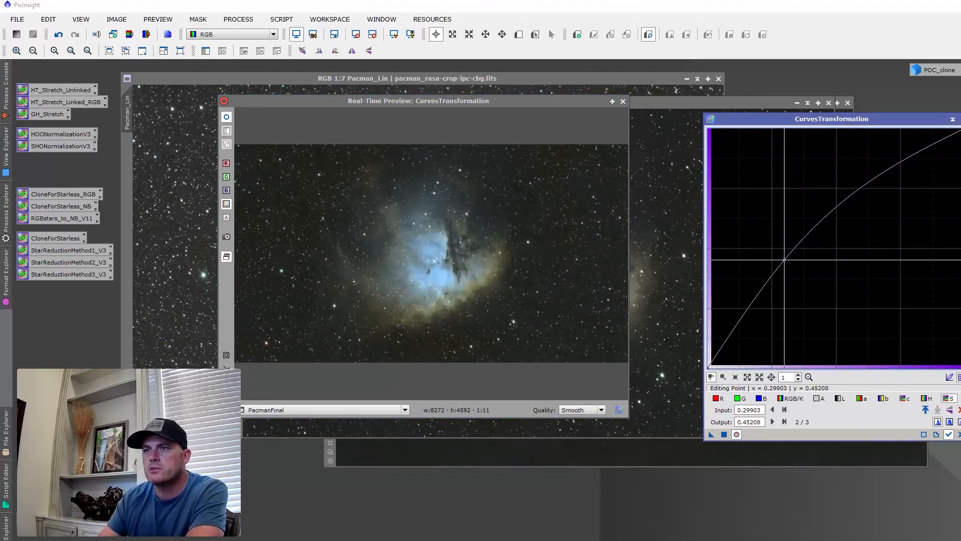
Apply the saturation curve to PacmanFinal and close CurvesTransformation and the real-time preview
left_click(723, 433)
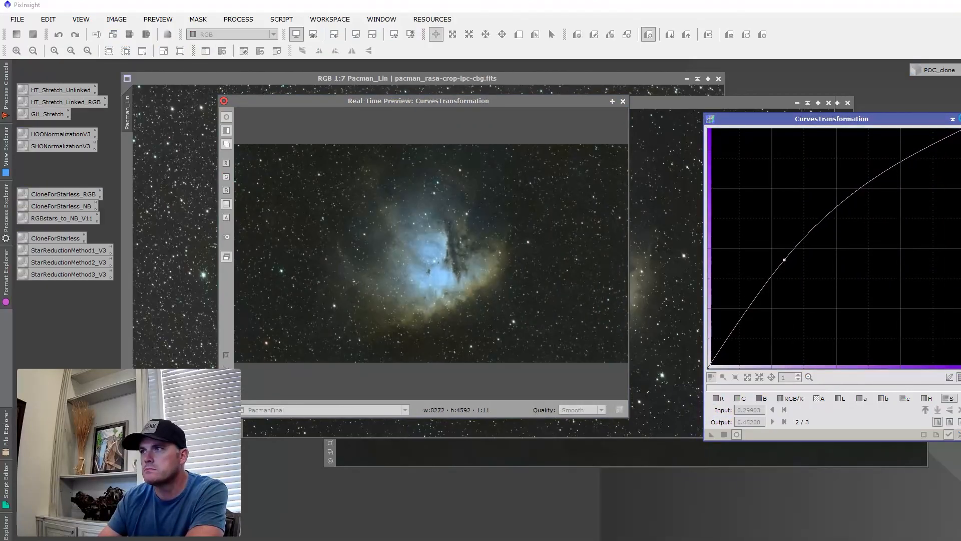
left_click(960, 119)
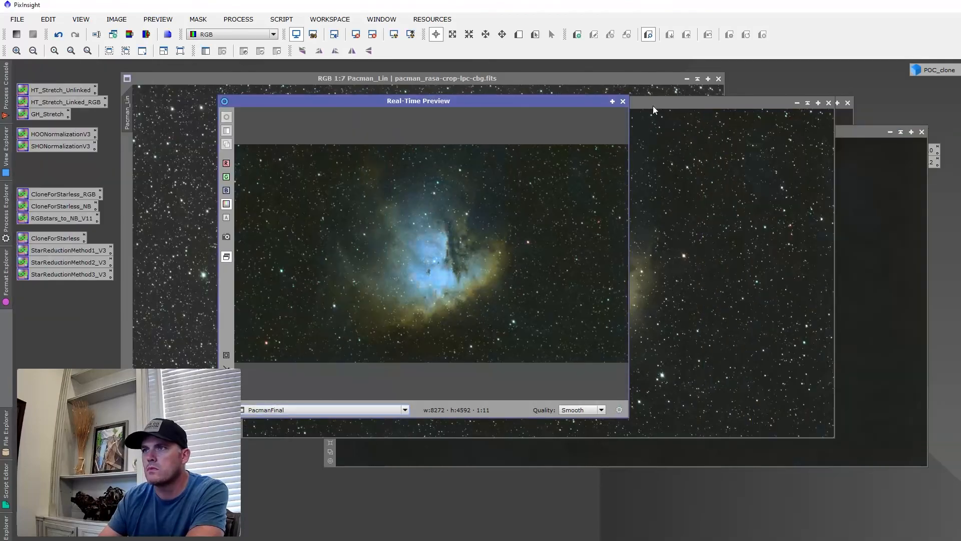
left_click(623, 102)
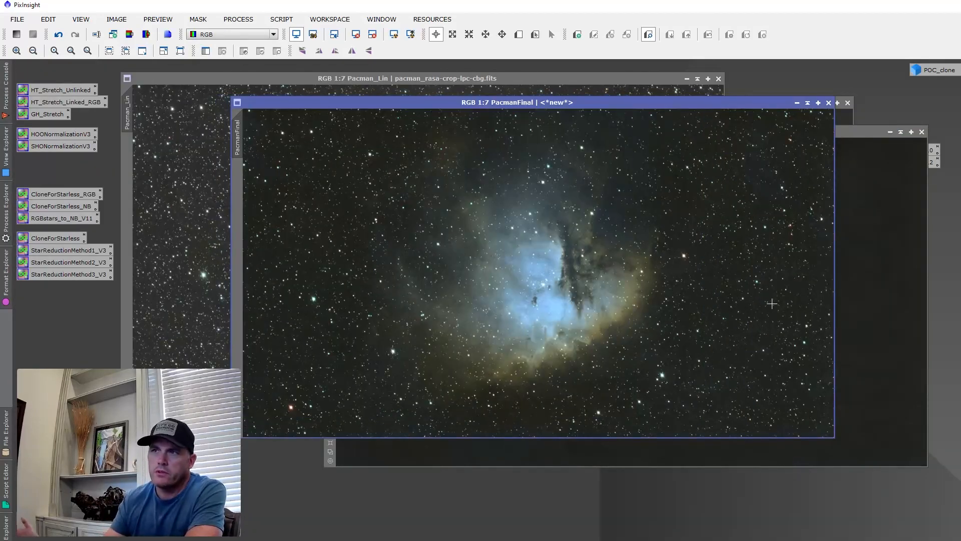